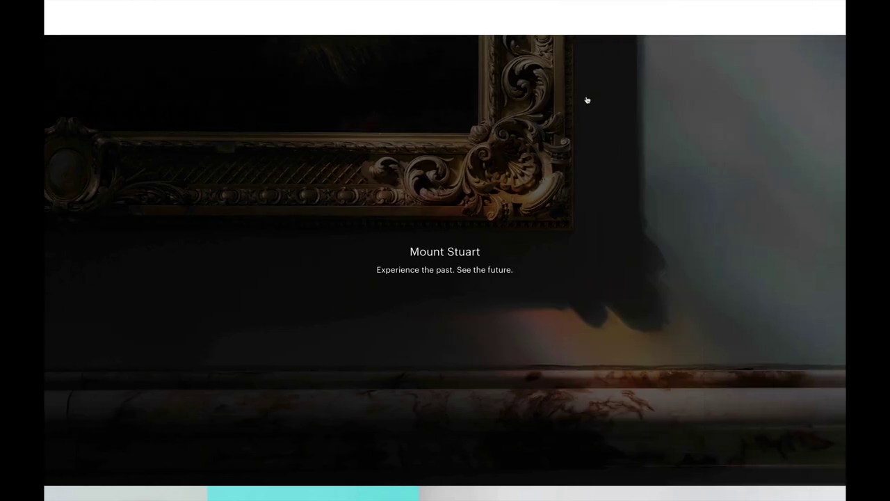
# Examine the darkened hover overlays with centred titles on the project images of the Graphical House home page.
pyautogui.scroll(-1, 611, 21)
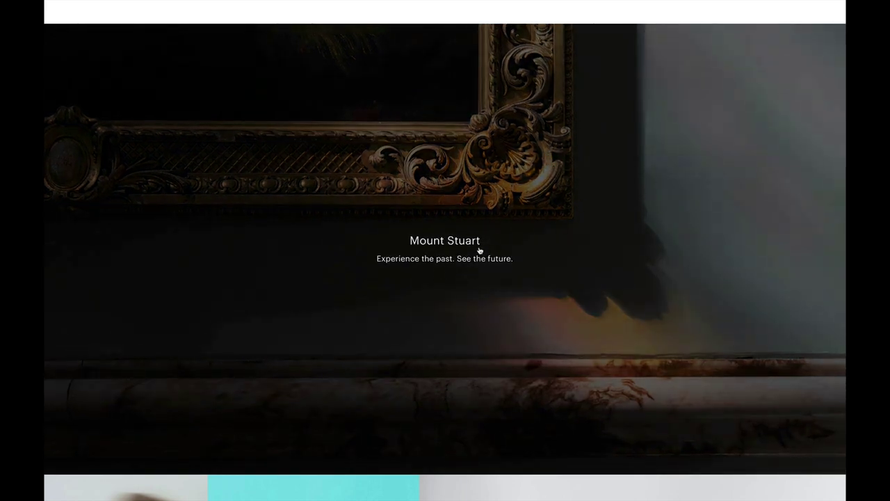
pyautogui.scroll(-5, 479, 251)
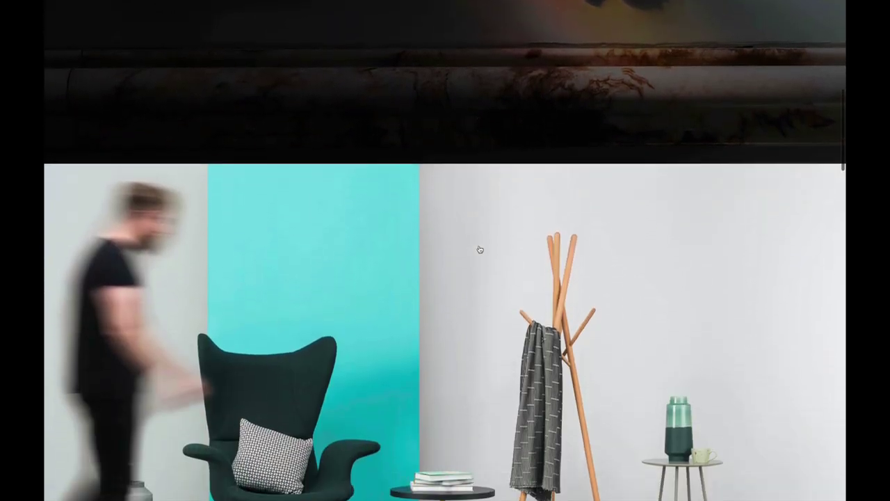
pyautogui.scroll(-6, 479, 249)
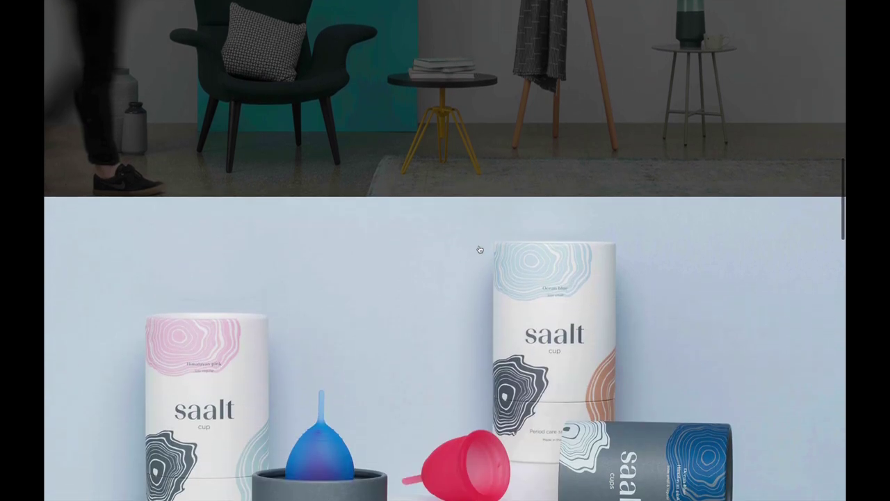
pyautogui.scroll(-4, 480, 249)
pyautogui.scroll(2, 479, 249)
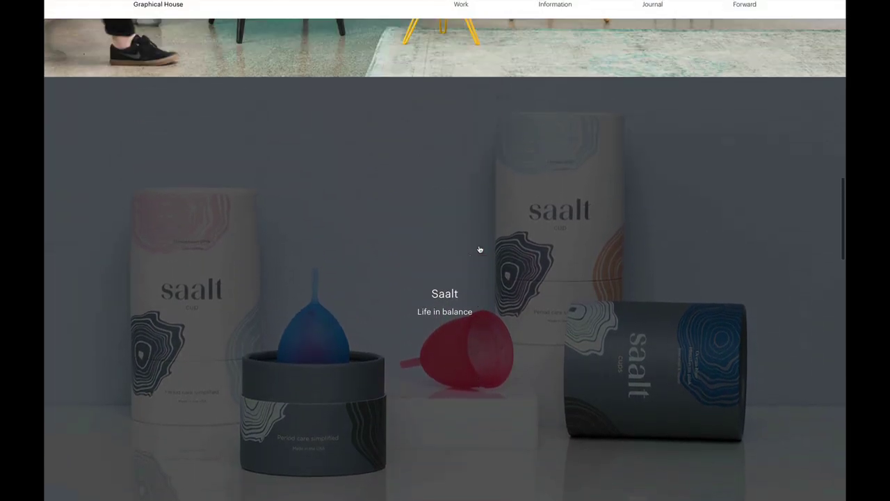
pyautogui.scroll(12, 479, 249)
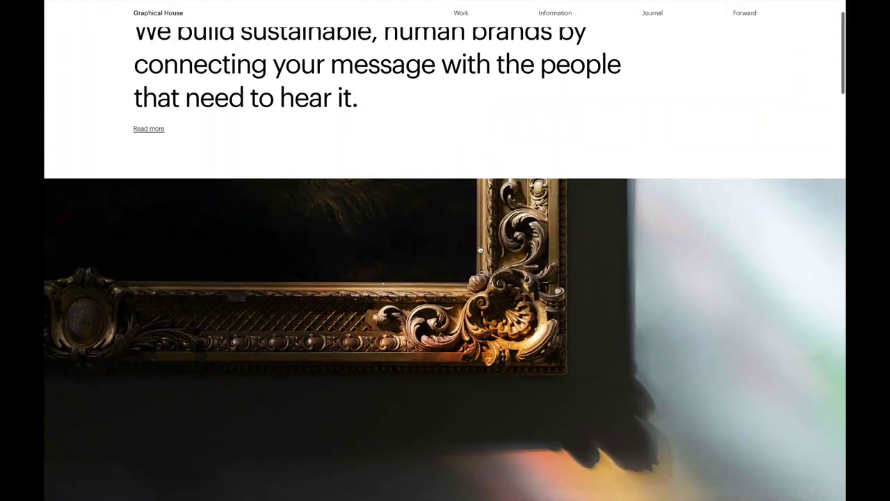
pyautogui.scroll(1, 479, 250)
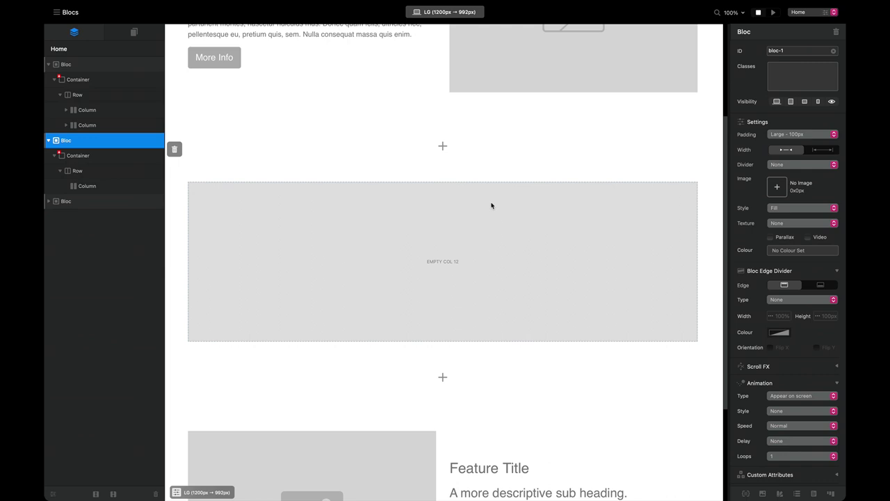
# Switch to Blocs and add a div container to the empty column of the middle bloc.
pyautogui.scroll(5, 492, 205)
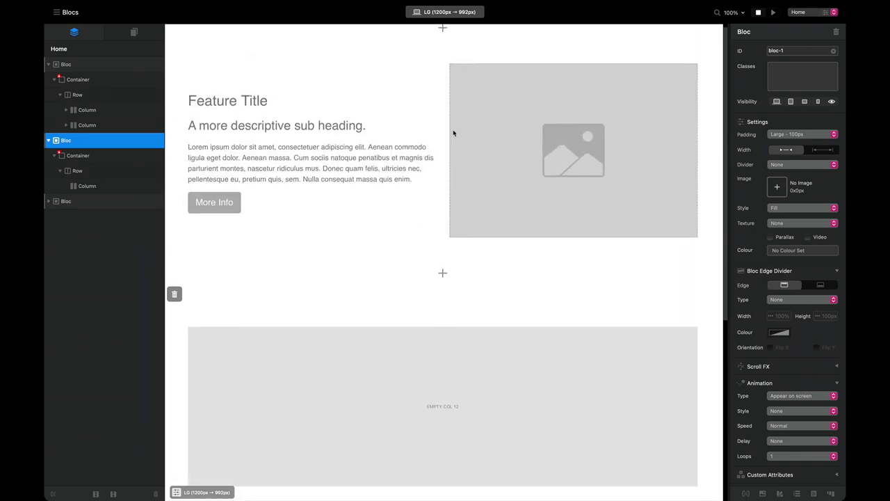
pyautogui.scroll(-8, 410, 196)
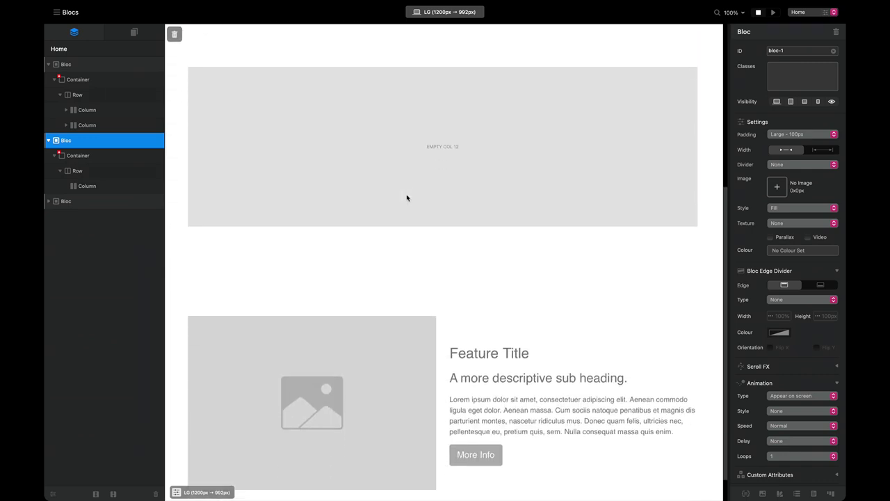
pyautogui.scroll(5, 551, 473)
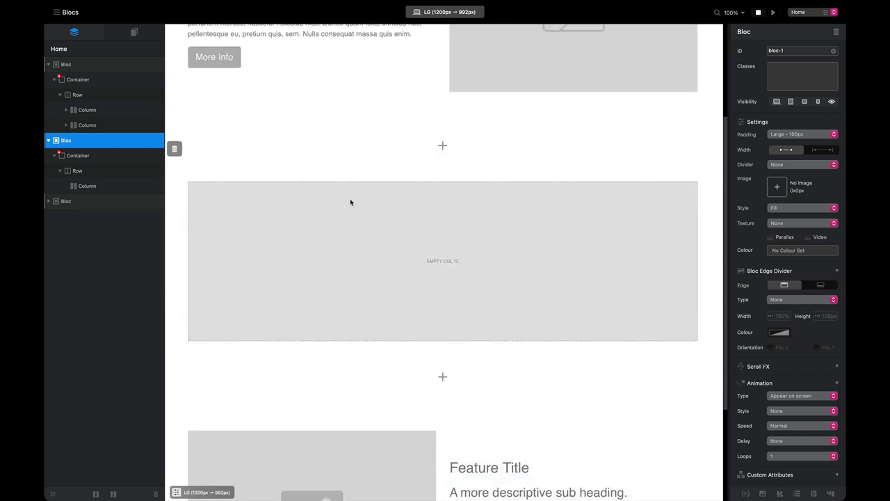
pyautogui.scroll(-1, 351, 202)
pyautogui.click(442, 246)
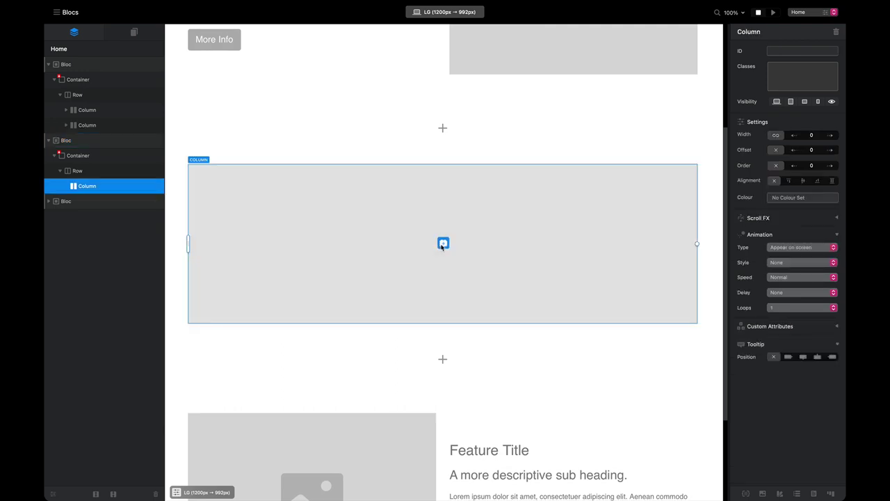
pyautogui.click(443, 243)
pyautogui.press('BackSpace')
pyautogui.write('div')
pyautogui.click(326, 65)
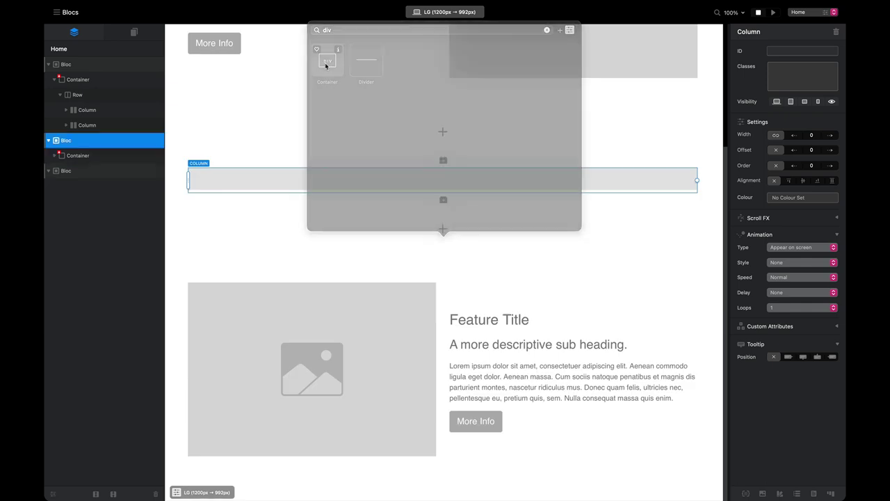
# Nest a second div container inside the new one and duplicate the nested container.
pyautogui.click(444, 179)
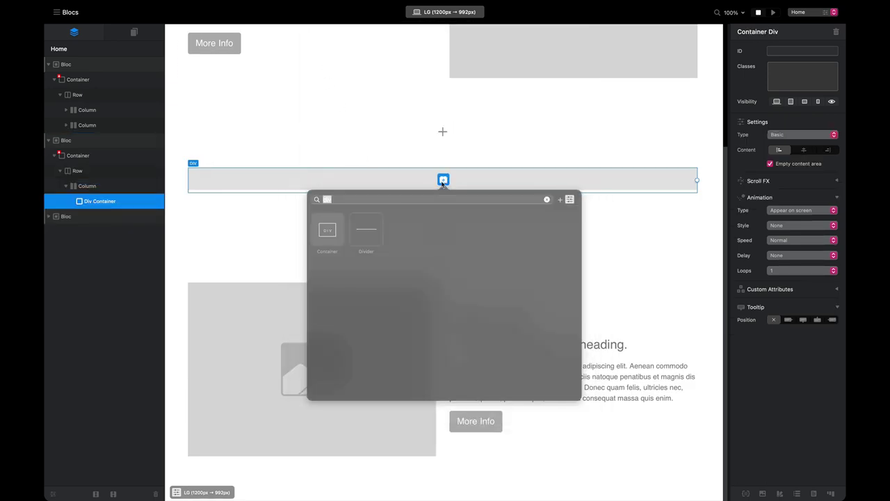
pyautogui.click(328, 232)
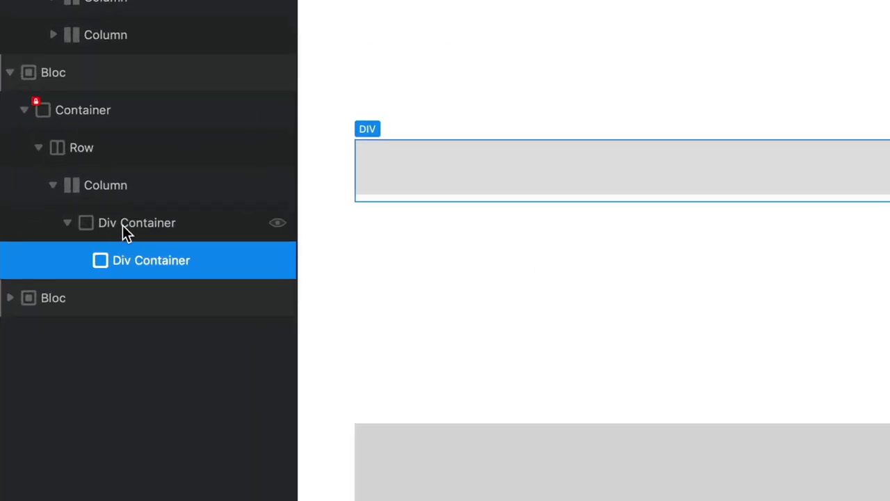
pyautogui.rightClick(164, 262)
pyautogui.click(234, 298)
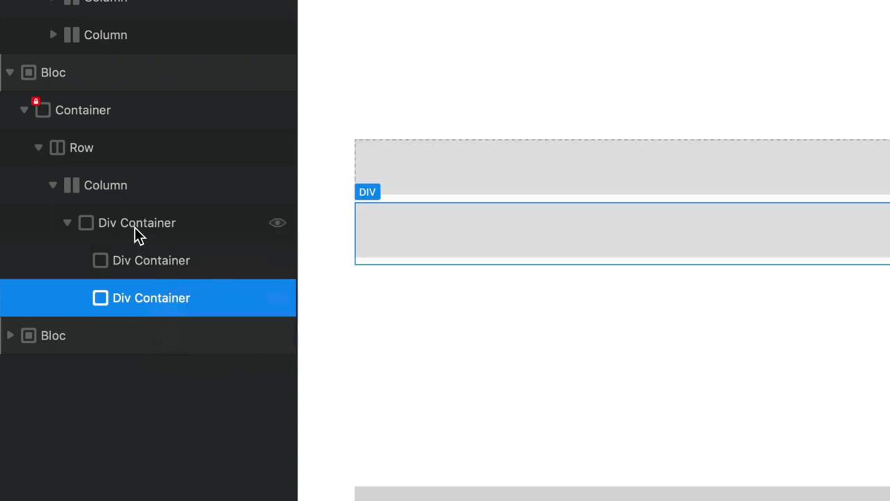
pyautogui.click(69, 222)
pyautogui.click(68, 223)
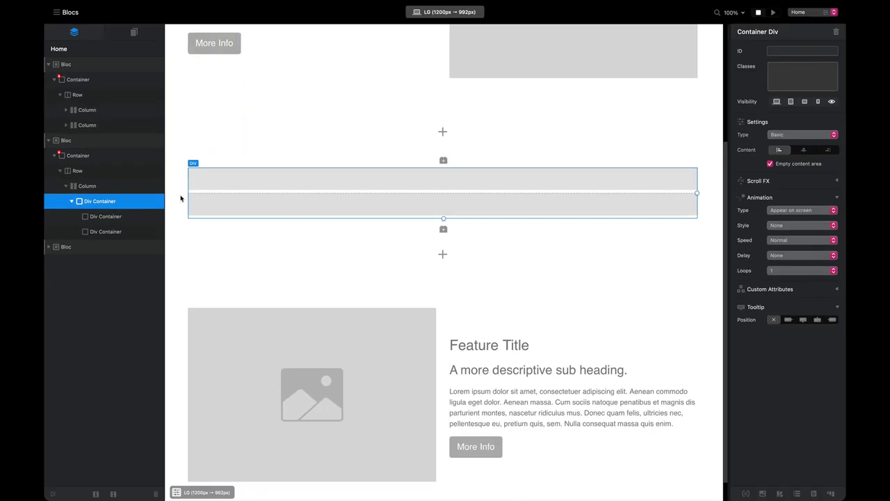
# Assign the class awesome-wrapper to the outer div container.
pyautogui.click(810, 74)
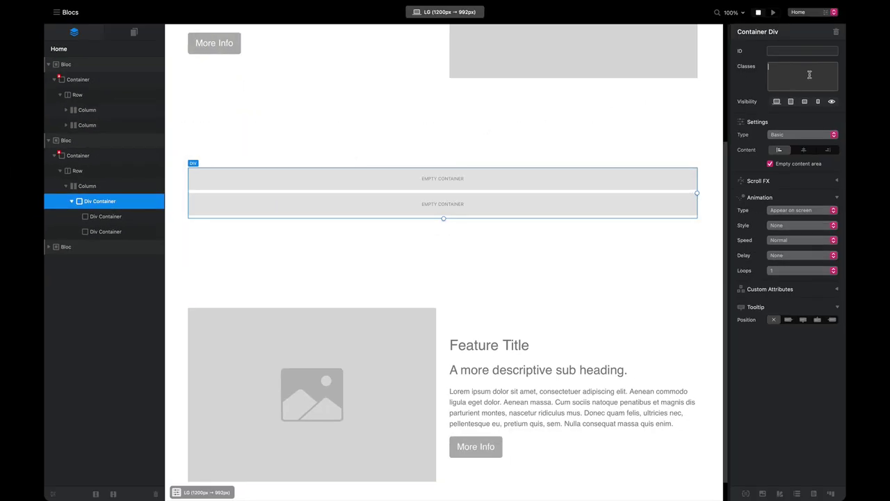
pyautogui.write('awesome-wrapper')
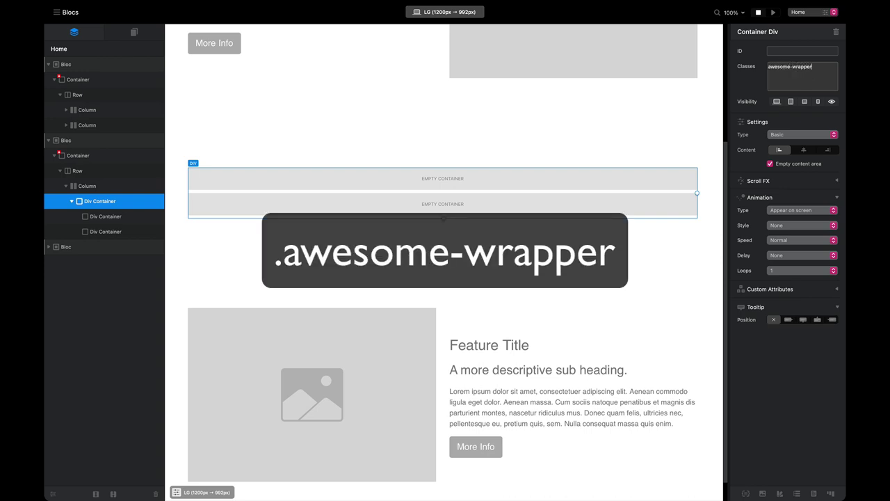
pyautogui.press('Return')
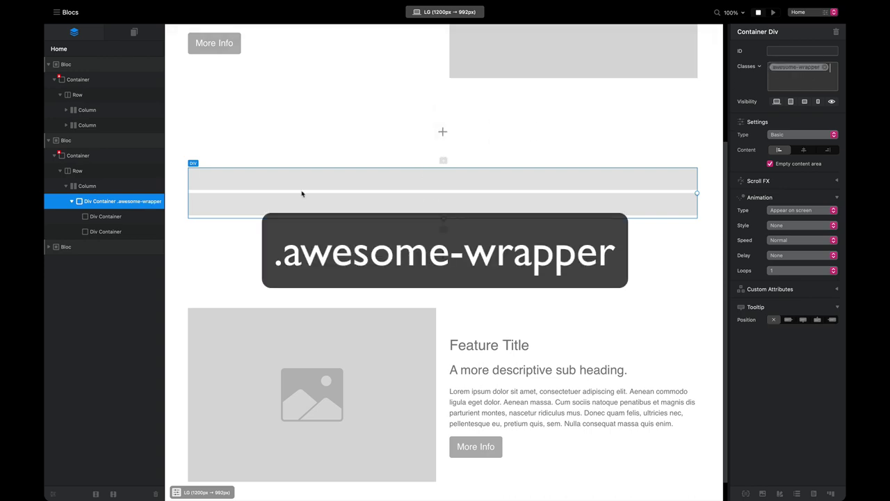
# Assign the class awesome-img to the first nested div container.
pyautogui.click(110, 220)
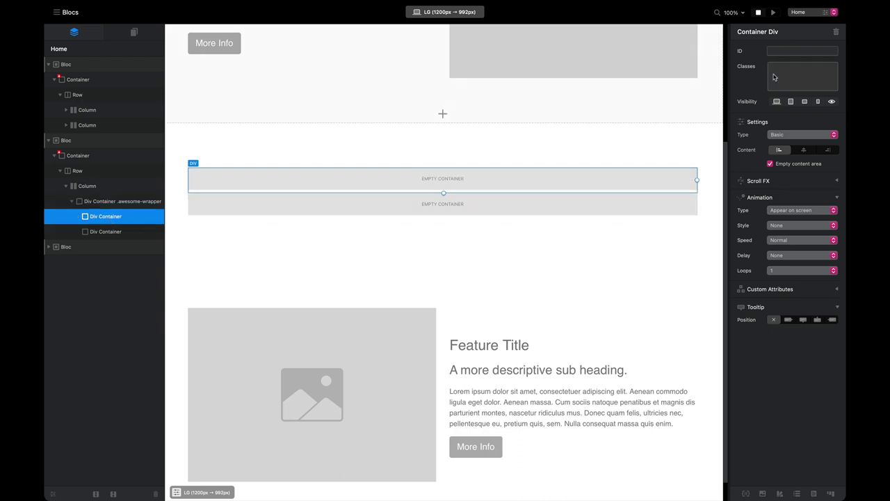
pyautogui.write('aweso')
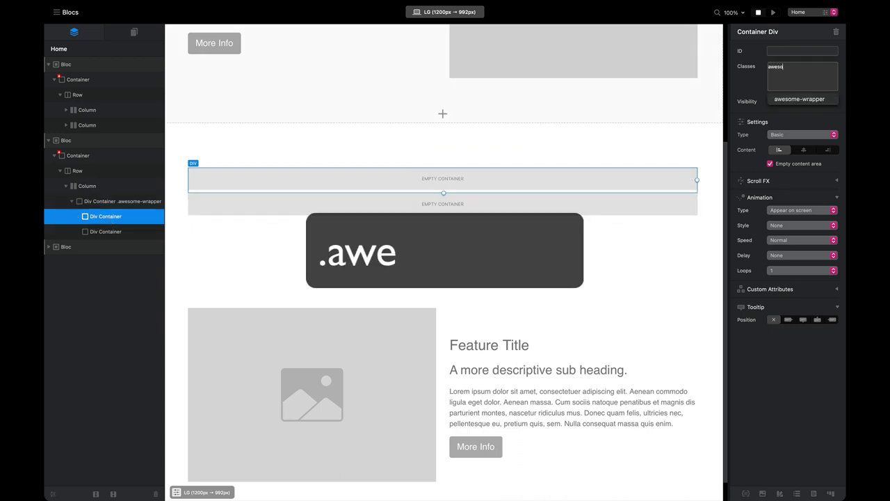
pyautogui.write('me-img')
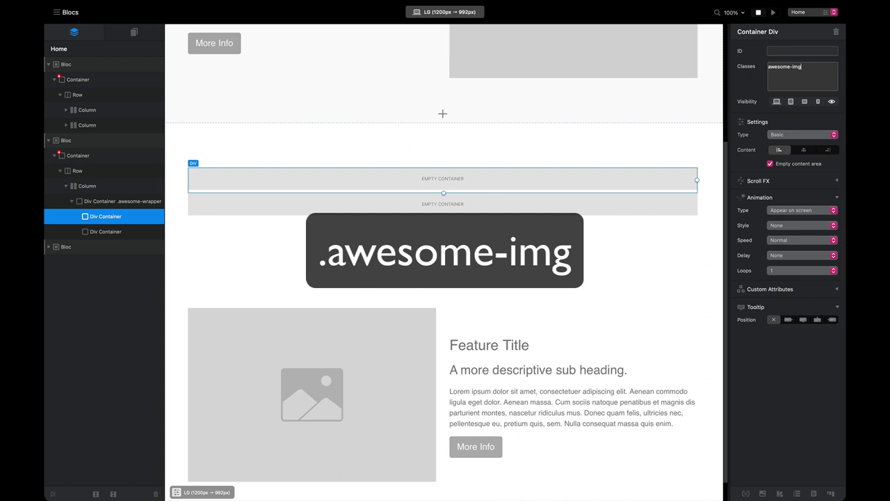
pyautogui.press('Return')
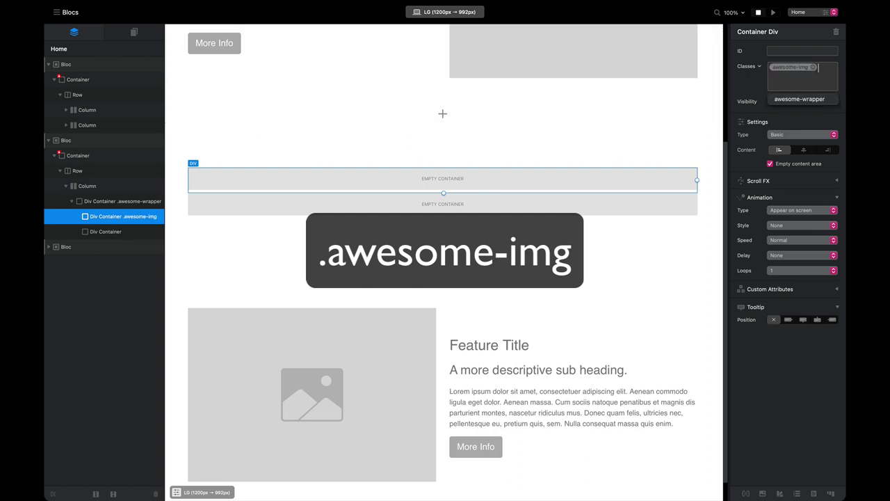
# Assign the class awesome-overlay to the second nested div container.
pyautogui.click(111, 233)
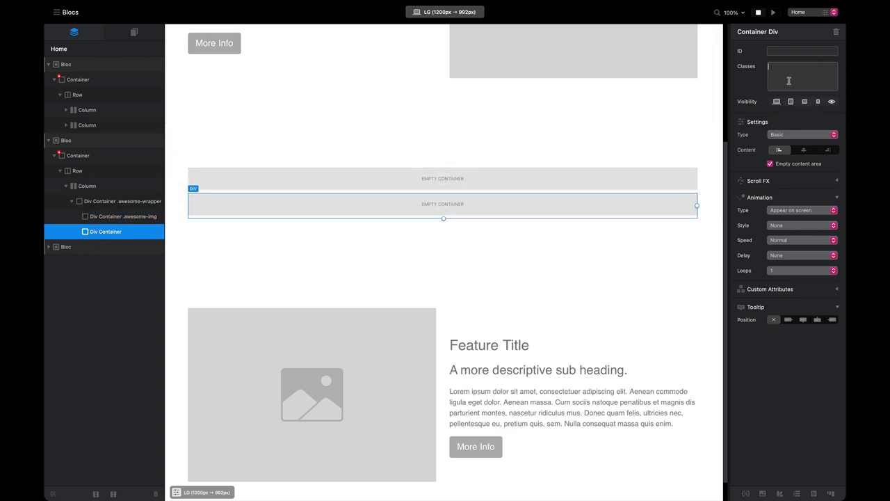
pyautogui.write('awesome-o')
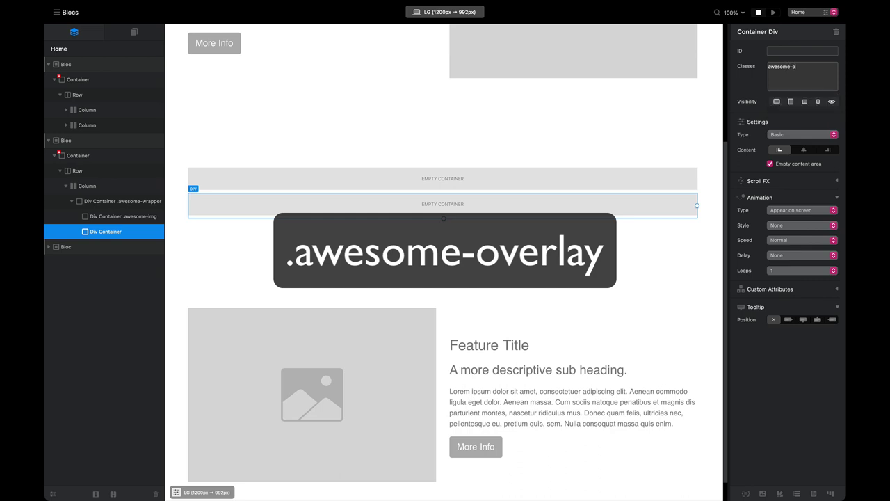
pyautogui.write('verlay')
pyautogui.press('Return')
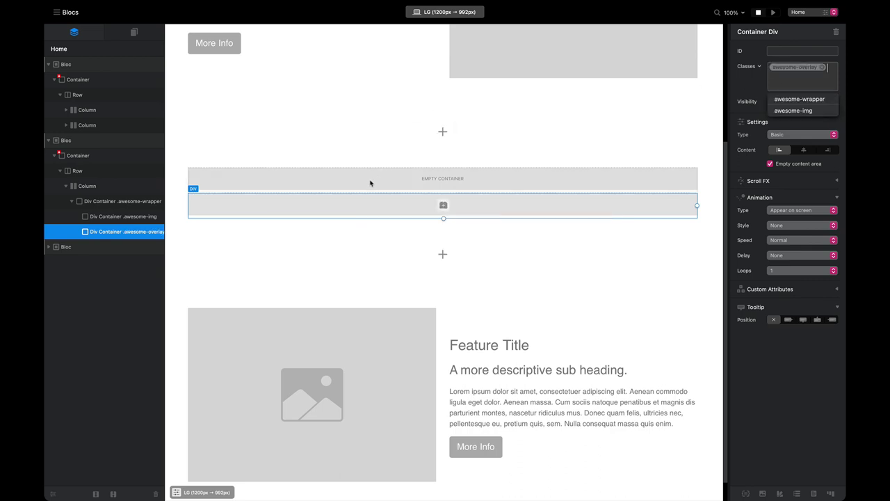
# Edit the awesome-wrapper class and set its width to 100 % and its height to auto.
pyautogui.click(139, 202)
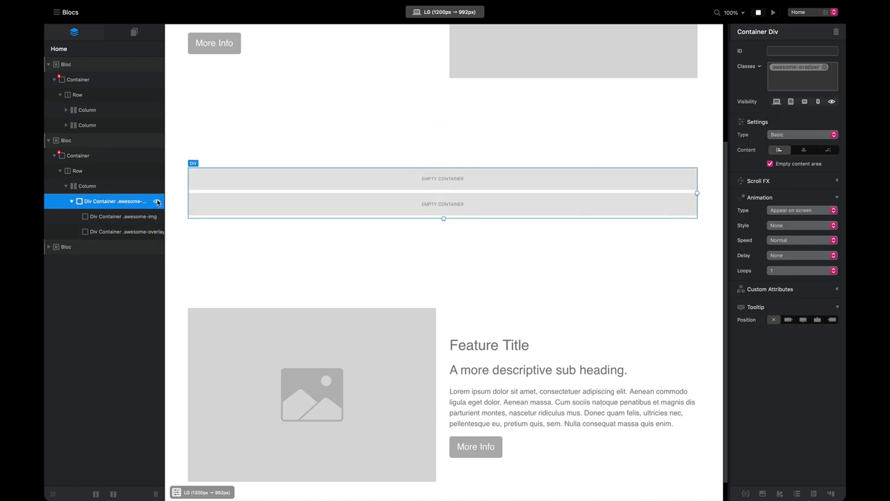
pyautogui.click(791, 71)
pyautogui.click(791, 69)
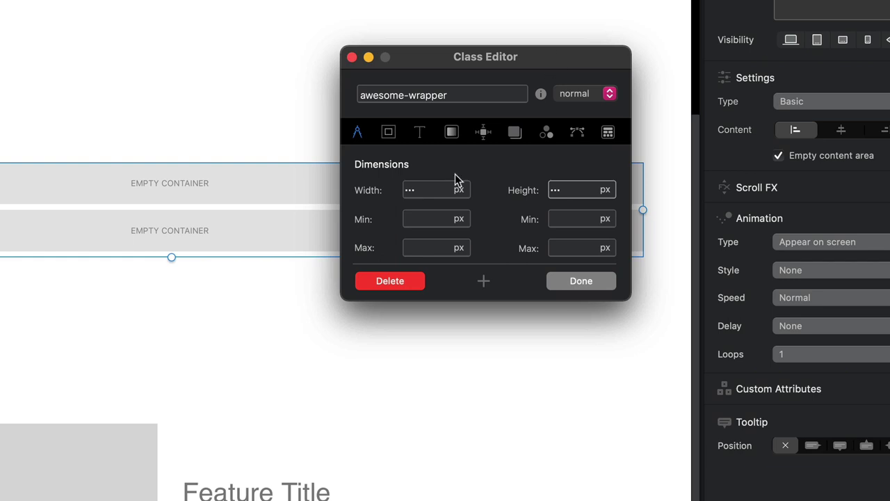
pyautogui.click(465, 190)
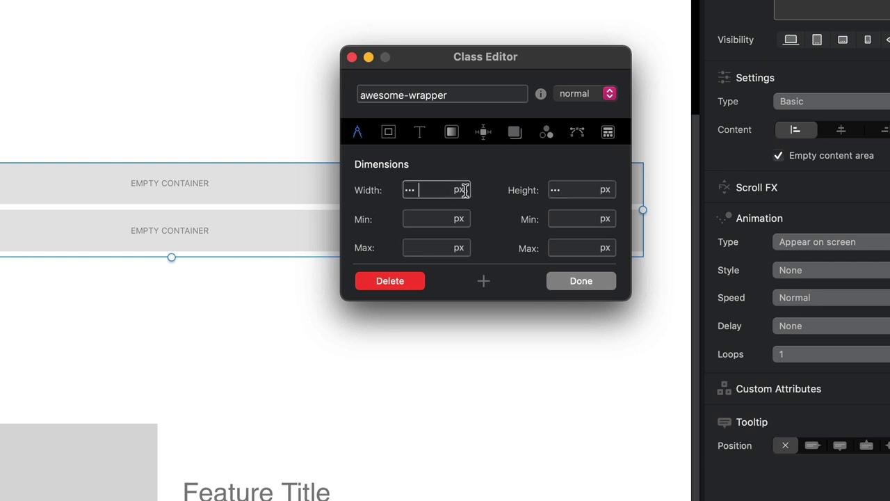
pyautogui.click(465, 190)
pyautogui.click(461, 209)
pyautogui.write('100')
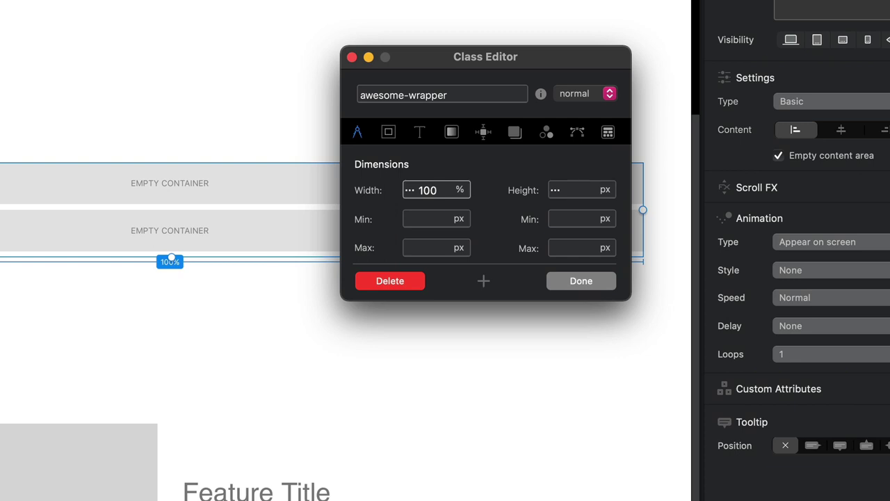
pyautogui.click(567, 190)
pyautogui.write('auto')
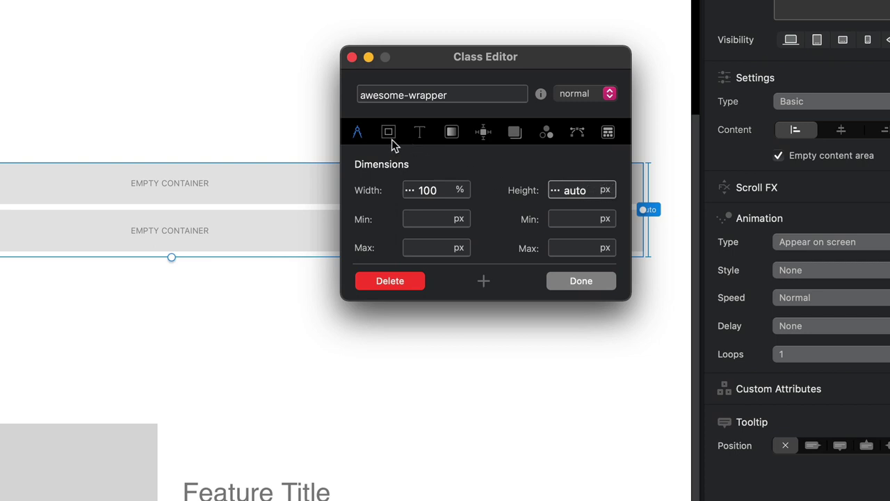
# Set the awesome-wrapper class's position to Relative and finish editing the class.
pyautogui.click(484, 132)
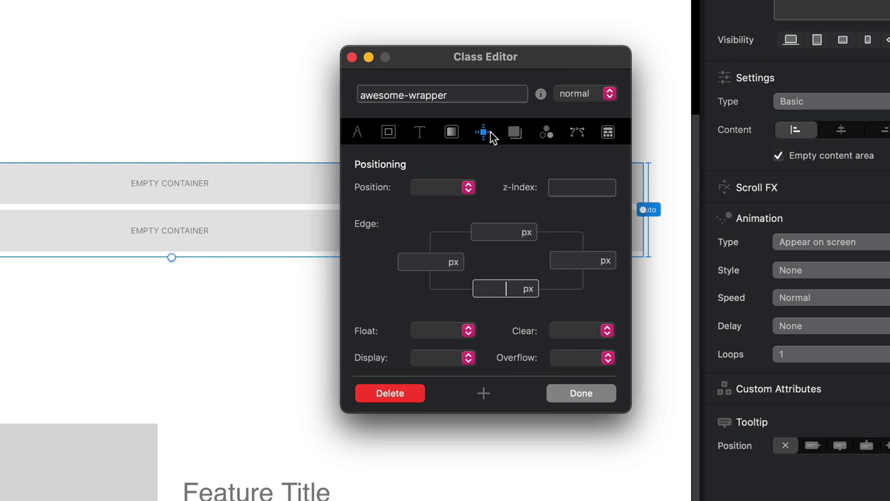
pyautogui.click(466, 188)
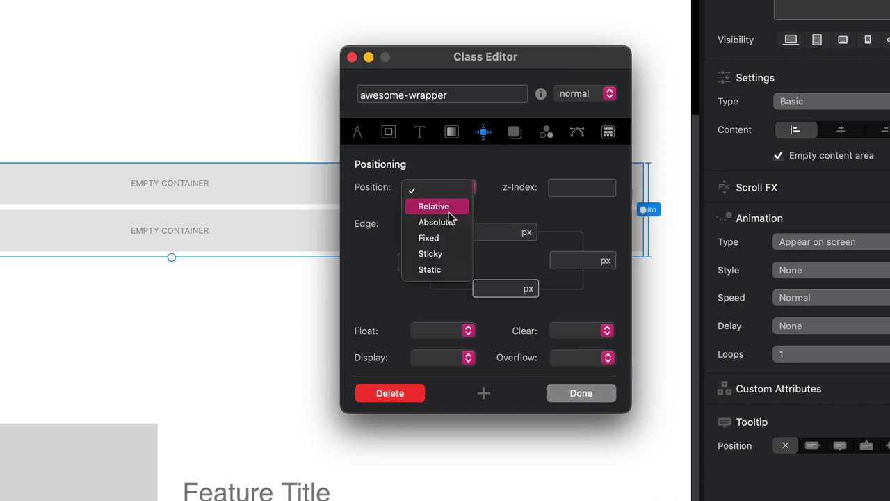
pyautogui.click(448, 211)
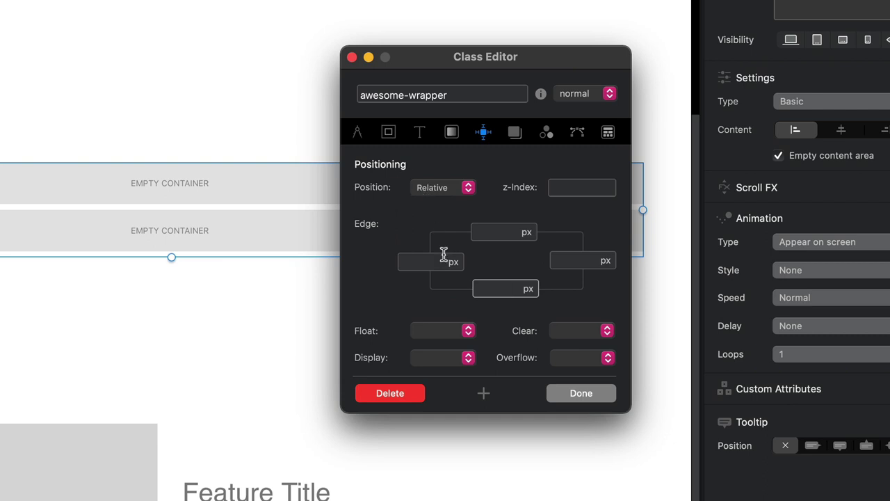
pyautogui.click(596, 393)
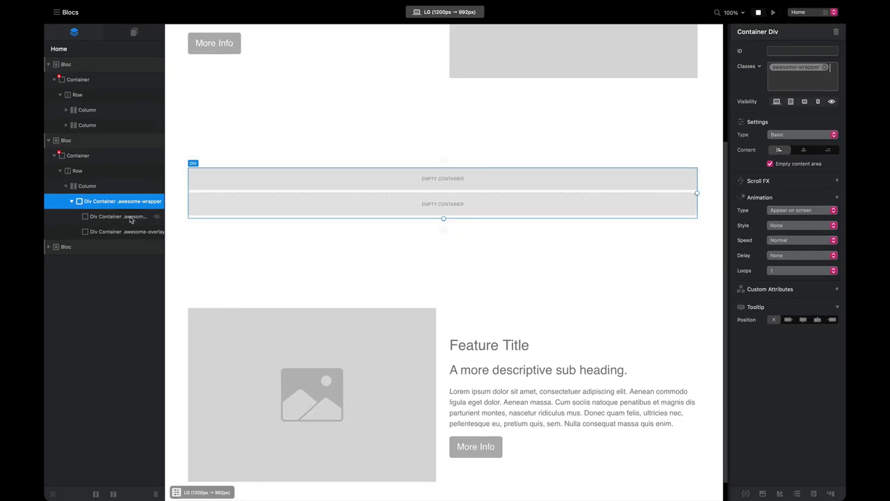
# Edit the awesome-img class and set its width to 100 % and its height to 500 px.
pyautogui.click(131, 218)
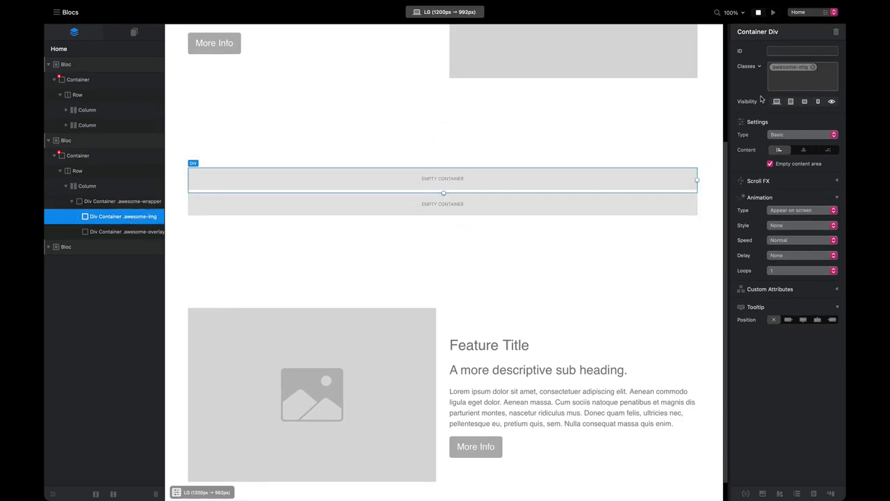
pyautogui.doubleClick(788, 68)
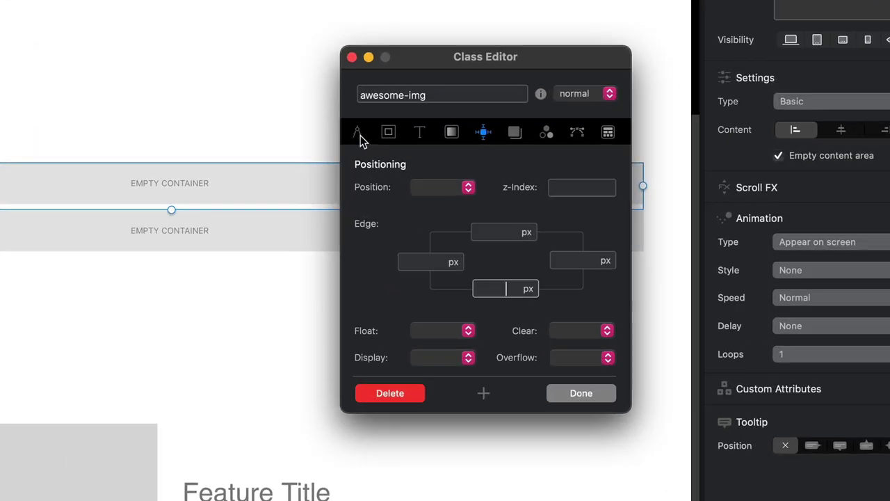
pyautogui.click(543, 151)
pyautogui.click(458, 189)
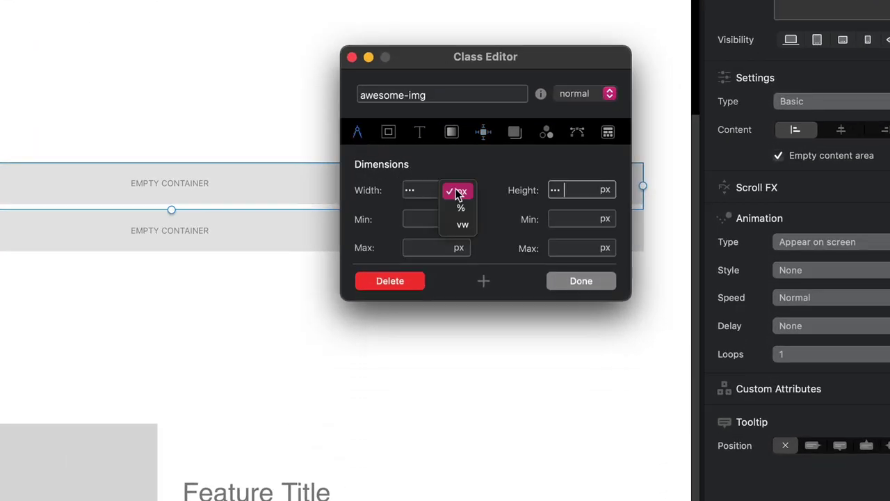
pyautogui.click(477, 207)
pyautogui.click(458, 189)
pyautogui.click(462, 208)
pyautogui.click(425, 190)
pyautogui.write('100')
pyautogui.press('Tab')
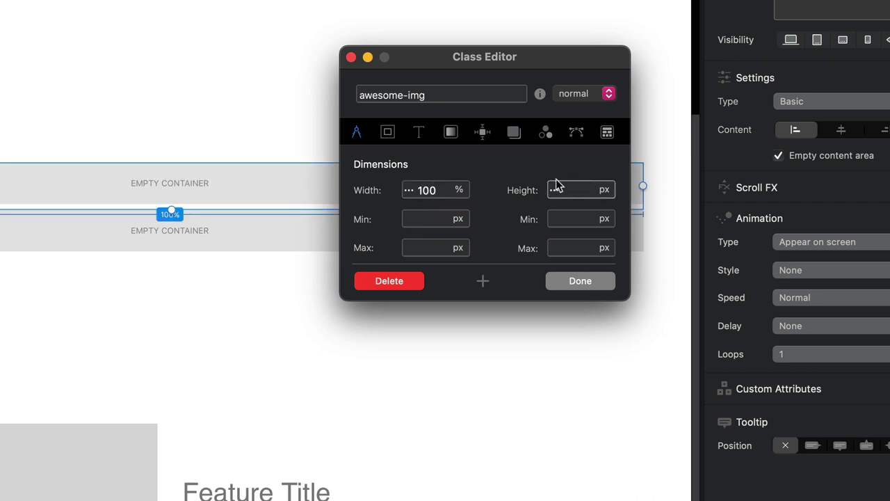
pyautogui.write('5')
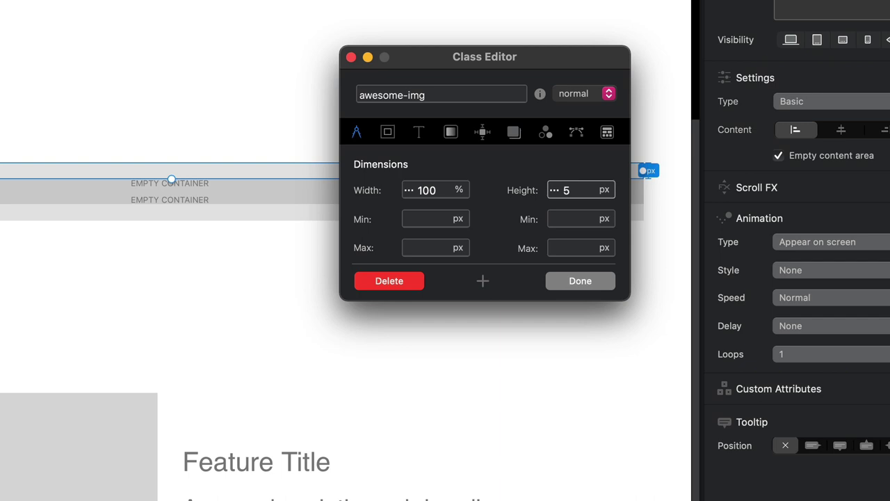
pyautogui.write('00')
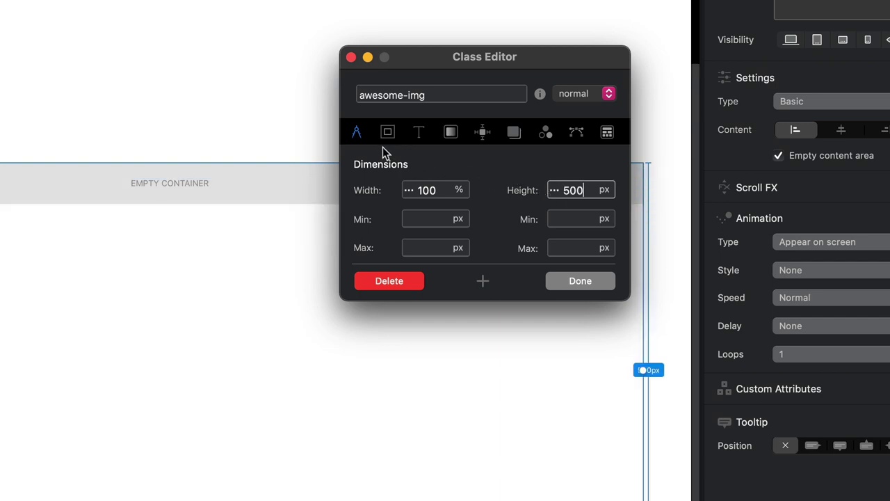
# Set the awesome-img class's display property to Block.
pyautogui.click(449, 134)
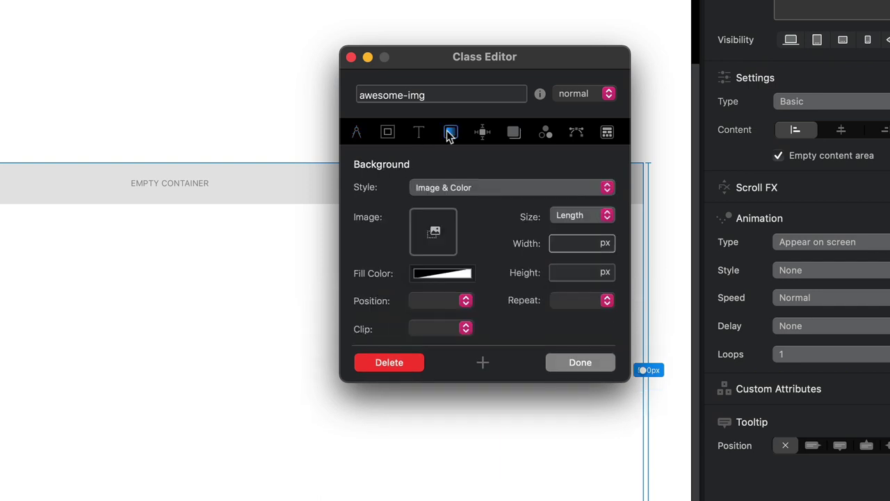
pyautogui.click(483, 133)
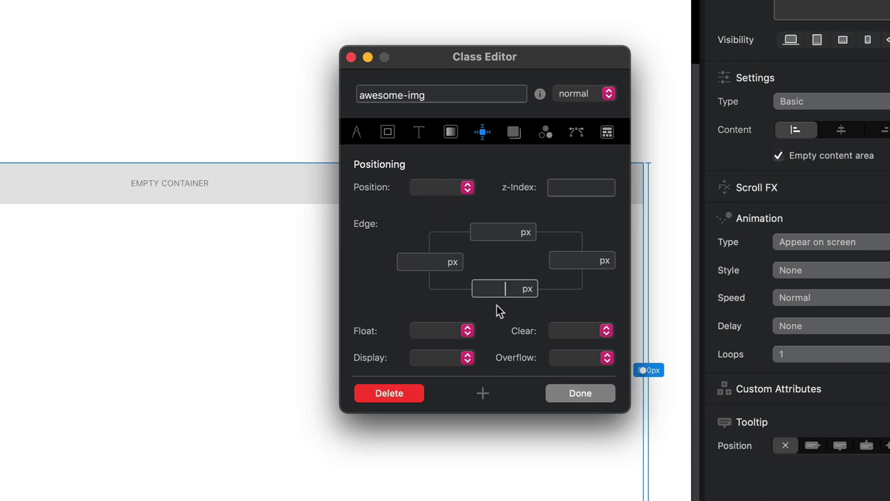
pyautogui.click(446, 359)
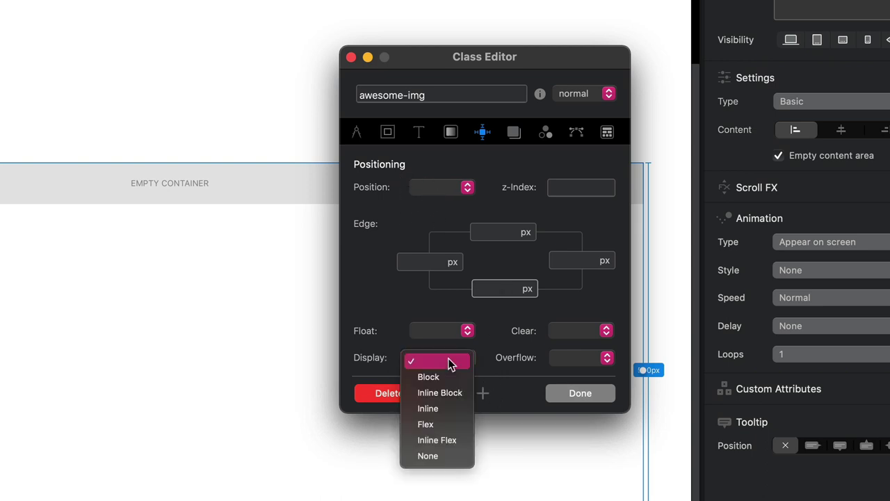
pyautogui.click(450, 381)
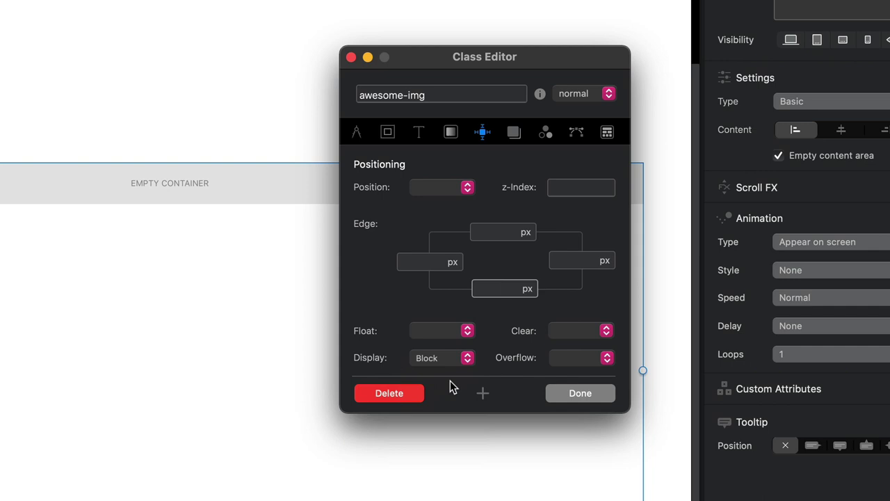
# Assign the pexels-cottonbro photo from the Asset Manager as the awesome-img class's background image.
pyautogui.click(451, 133)
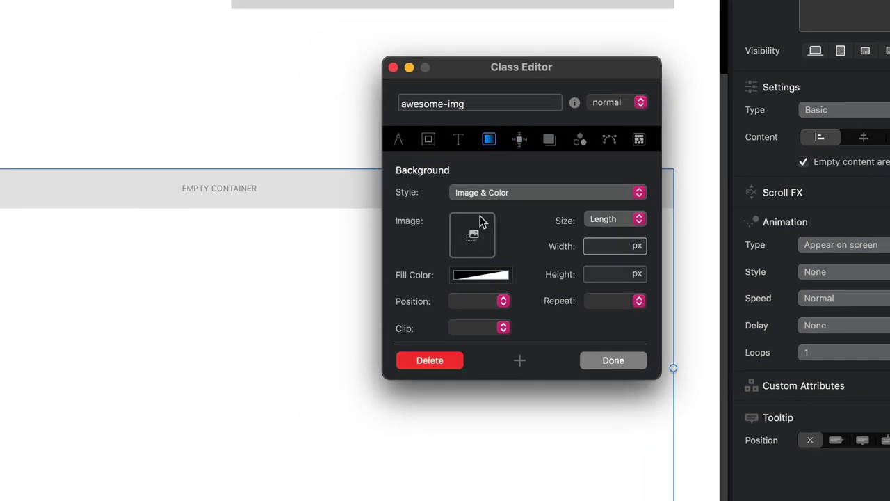
pyautogui.click(433, 232)
pyautogui.moveTo(89, 170); pyautogui.dragTo(674, 260)
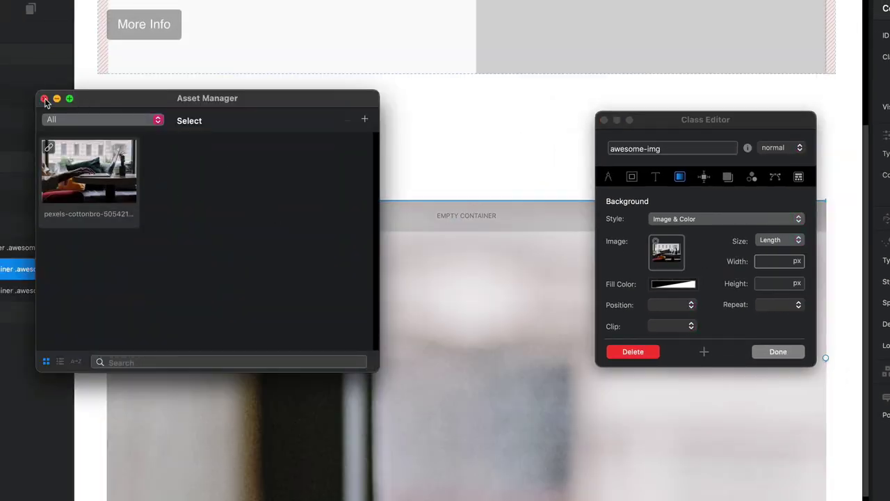
pyautogui.click(44, 98)
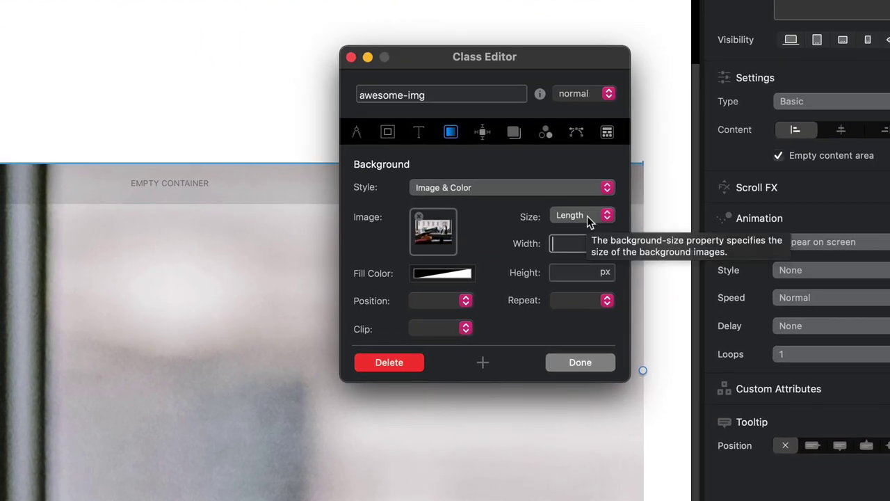
# Set the background image's width to 100 % and finish editing the awesome-img class.
pyautogui.click(784, 240)
pyautogui.click(734, 236)
pyautogui.click(605, 244)
pyautogui.click(606, 261)
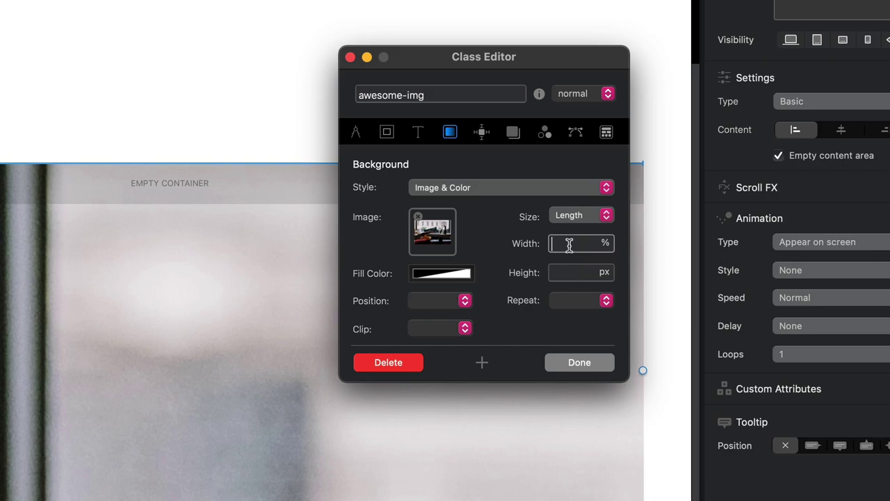
pyautogui.write('100')
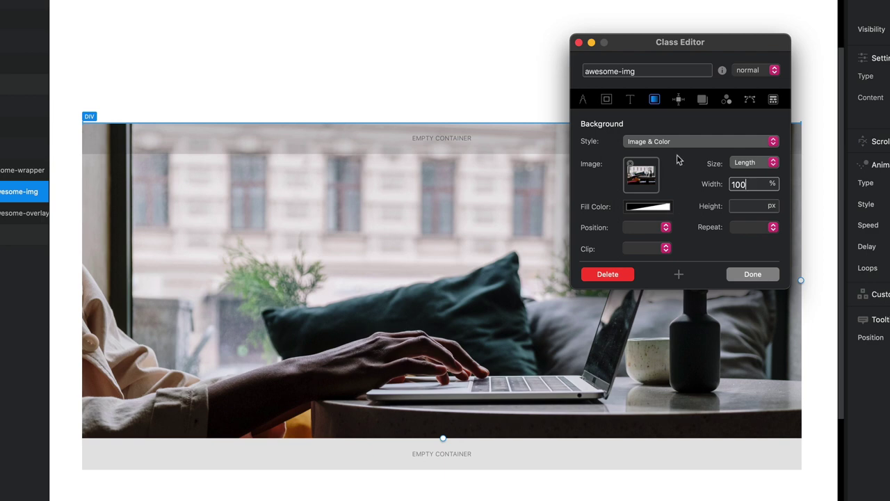
pyautogui.click(754, 274)
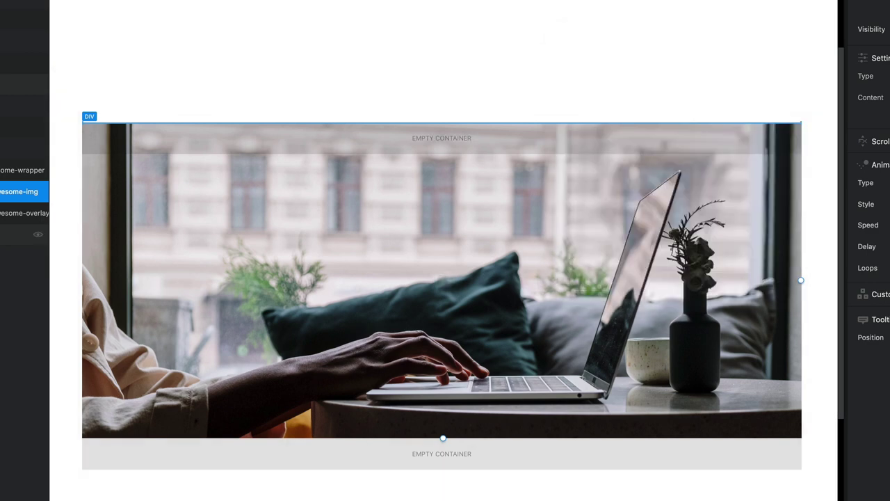
# Edit the awesome-overlay class of the second nested div and set its width and height to 100 %.
pyautogui.click(24, 214)
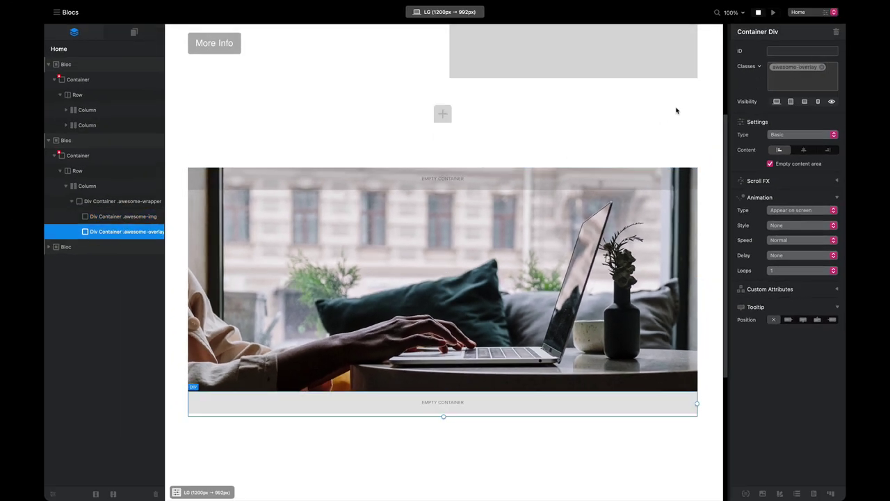
pyautogui.doubleClick(794, 66)
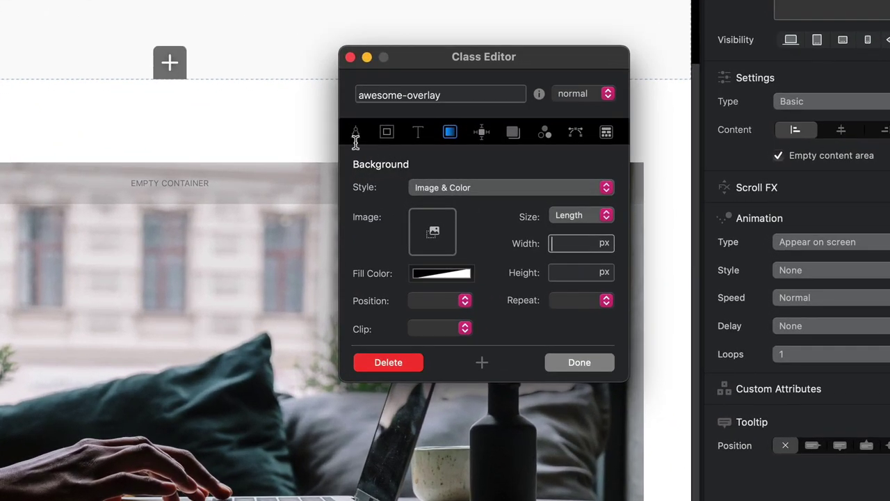
pyautogui.click(355, 133)
pyautogui.click(458, 189)
pyautogui.click(460, 207)
pyautogui.click(420, 188)
pyautogui.write('100')
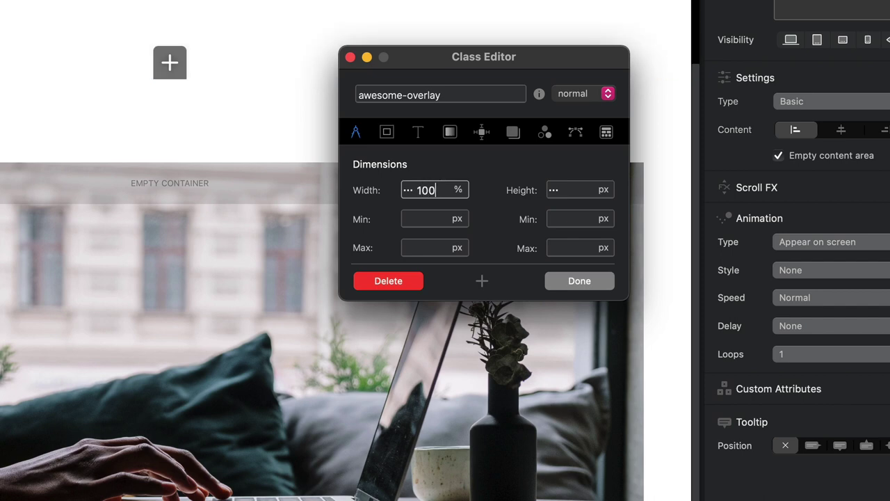
pyautogui.click(603, 189)
pyautogui.click(607, 205)
pyautogui.click(569, 189)
pyautogui.write('100')
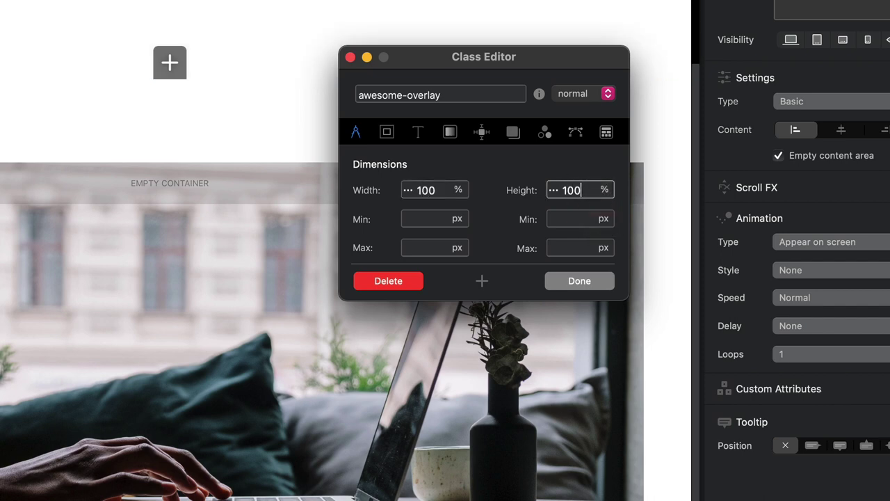
# Set the awesome-overlay class's position to Absolute.
pyautogui.click(480, 133)
pyautogui.click(463, 189)
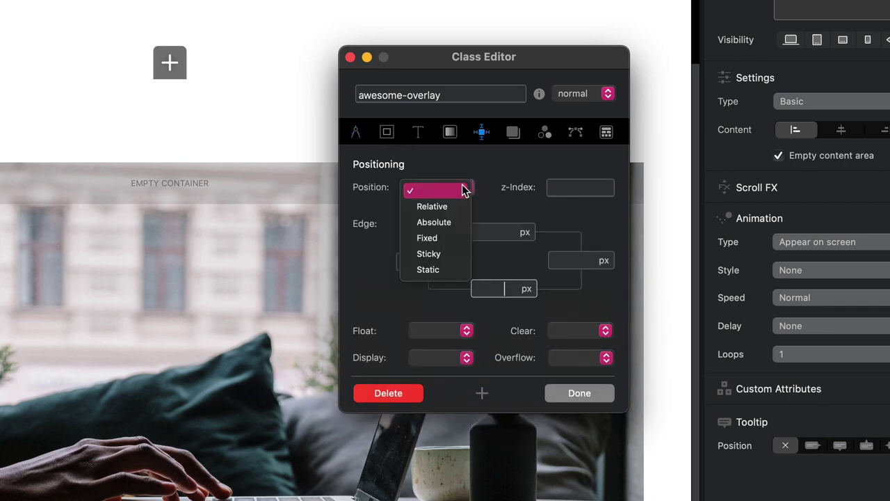
pyautogui.click(455, 223)
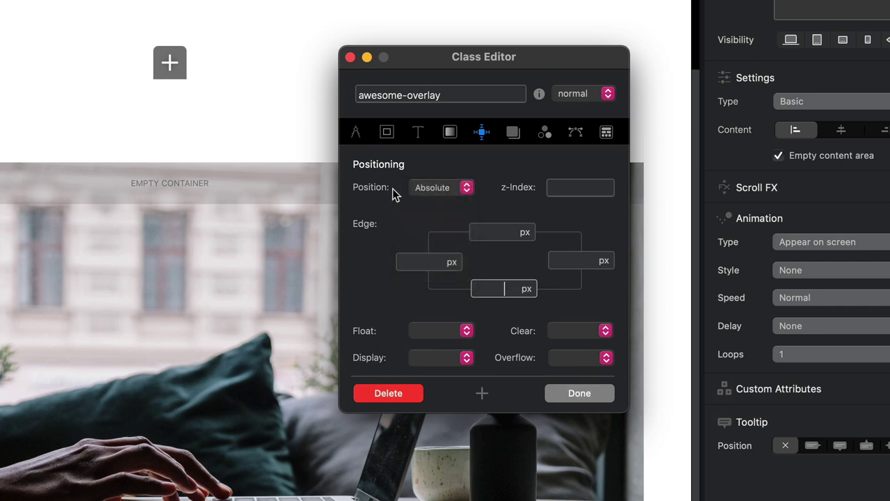
pyautogui.click(471, 188)
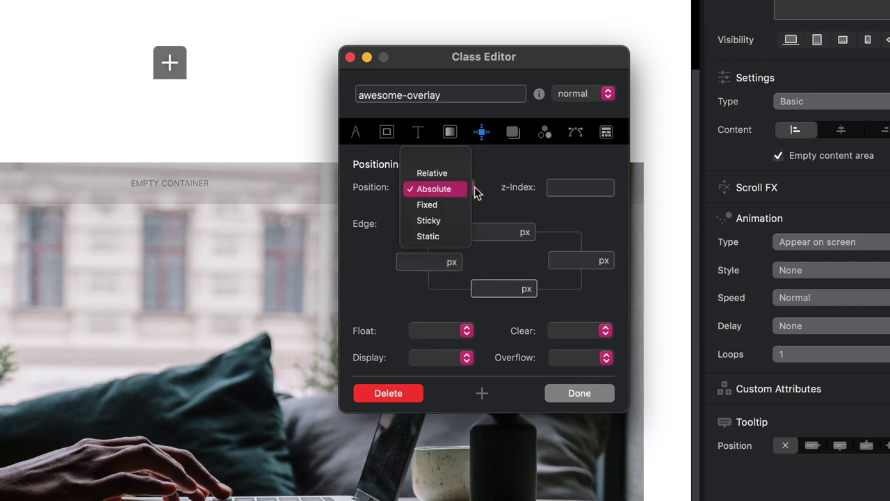
pyautogui.click(464, 190)
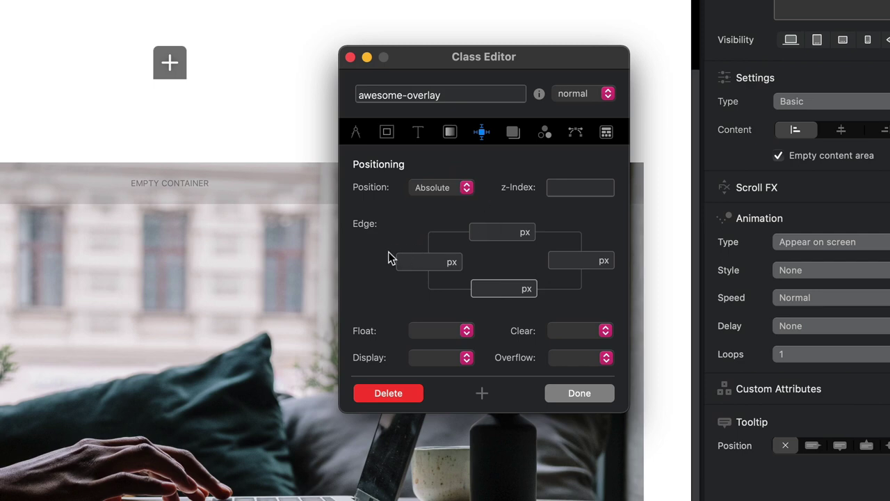
# Set the left, right and bottom edge offsets of the awesome-overlay class to 0 px.
pyautogui.click(416, 261)
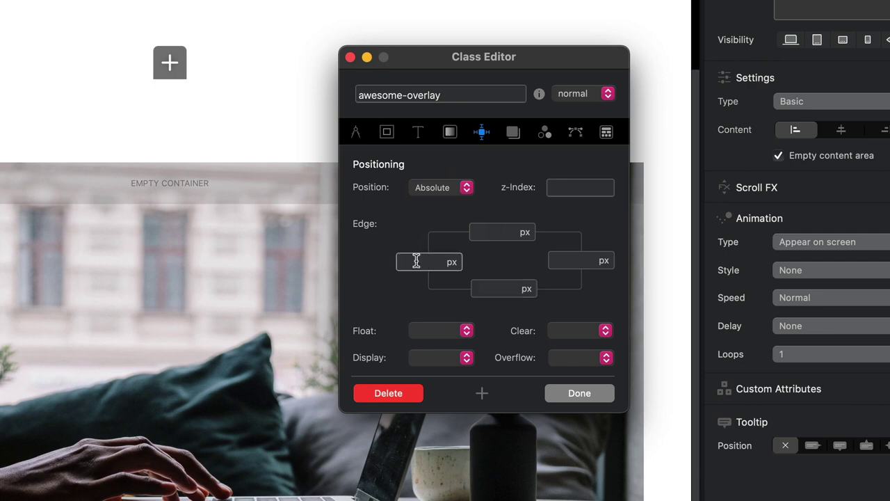
pyautogui.write('0')
pyautogui.press('Tab')
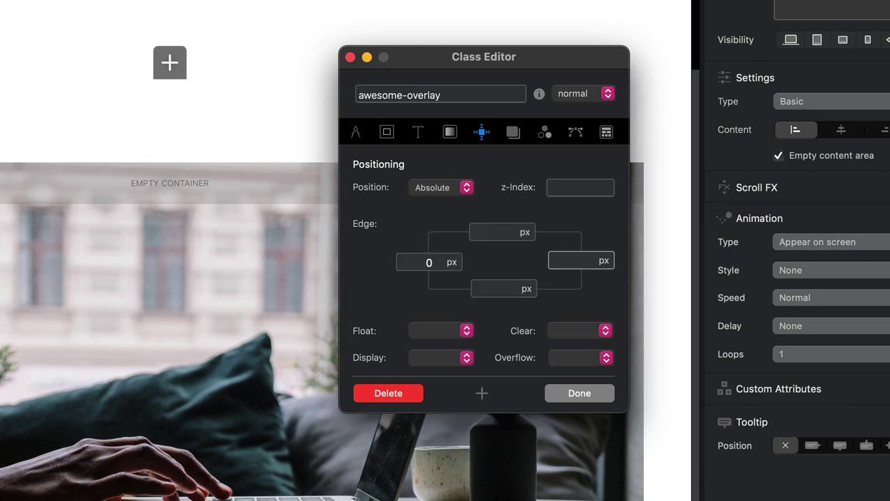
pyautogui.press('Tab')
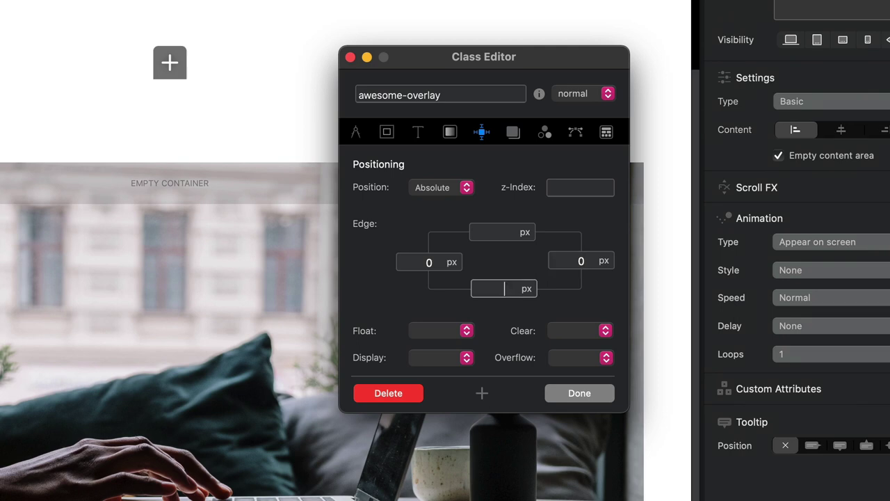
pyautogui.write('0')
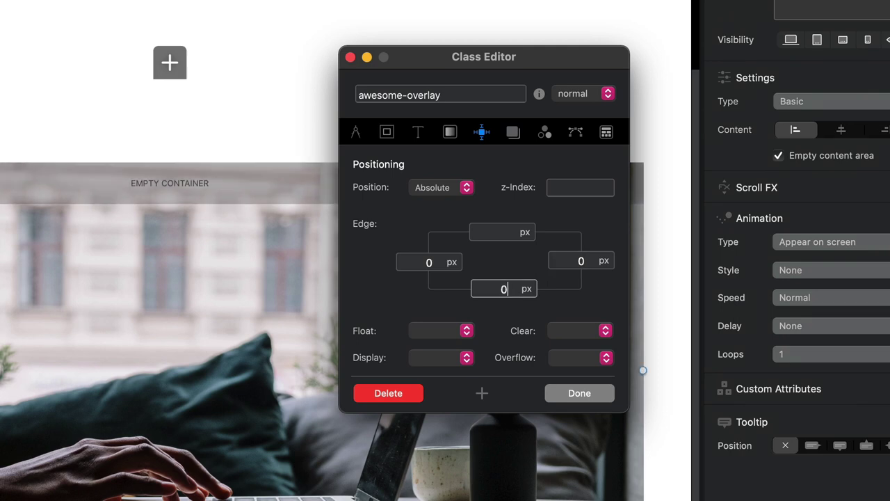
# Give the awesome-overlay class a black background fill with about 44% opacity.
pyautogui.click(449, 133)
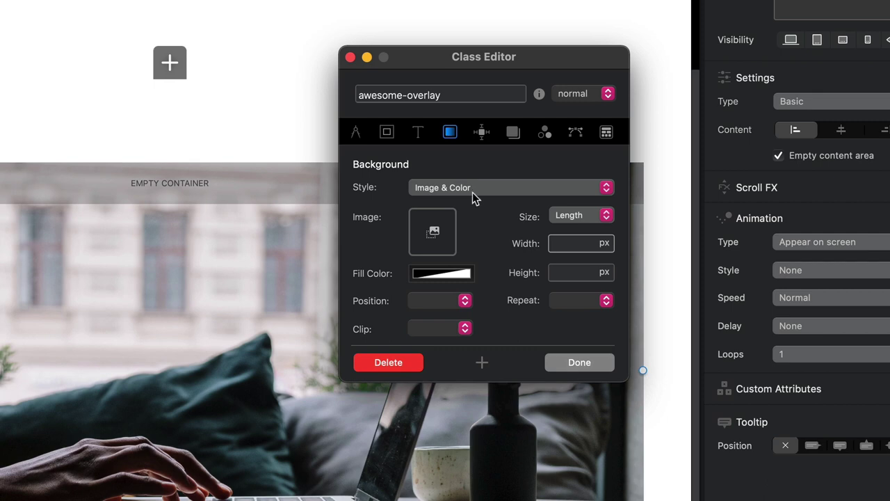
pyautogui.click(465, 276)
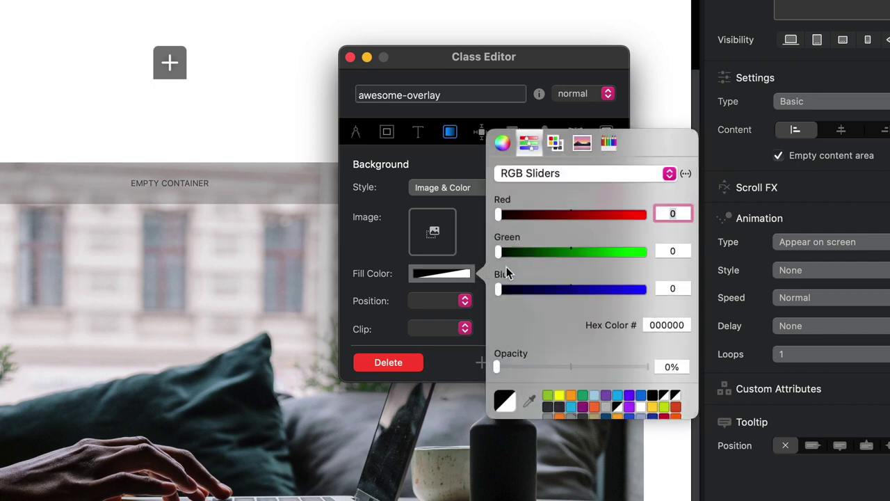
pyautogui.click(652, 395)
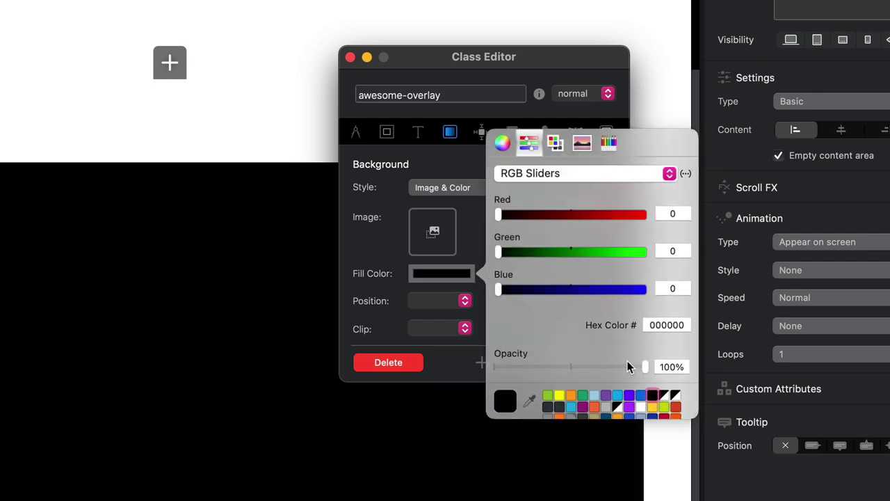
pyautogui.moveTo(628, 366); pyautogui.dragTo(582, 356)
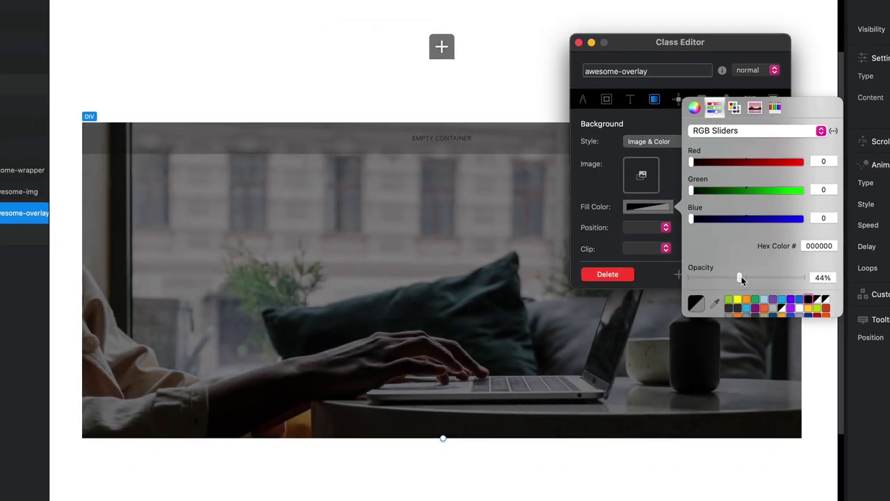
pyautogui.moveTo(742, 276); pyautogui.dragTo(739, 278)
pyautogui.click(600, 194)
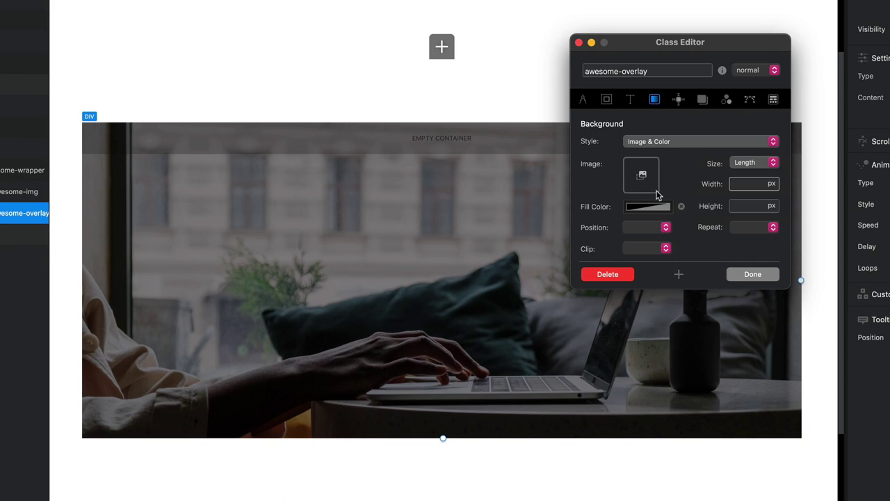
# Set the awesome-overlay class's overflow to Hidden and remove the container-div-style class from the overlay div.
pyautogui.click(679, 100)
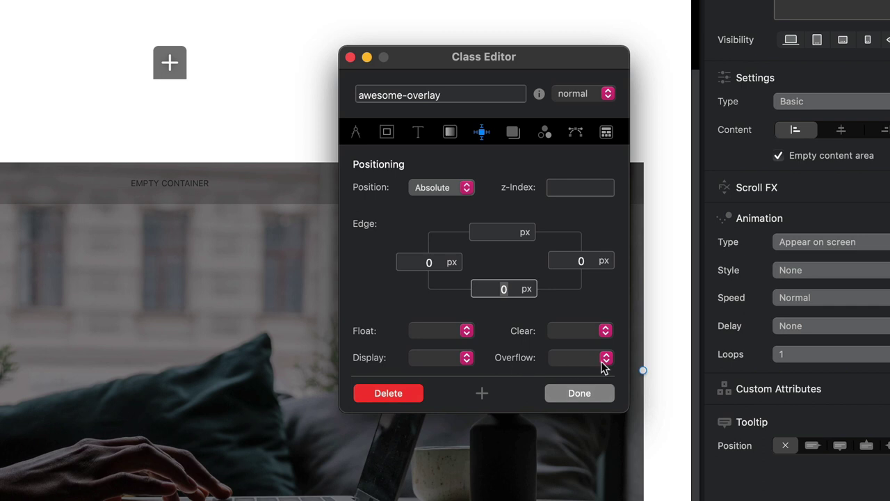
pyautogui.click(605, 359)
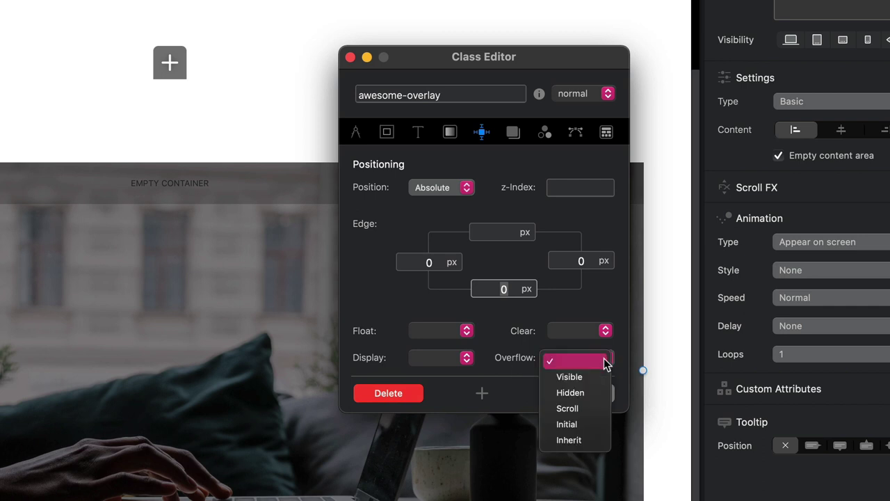
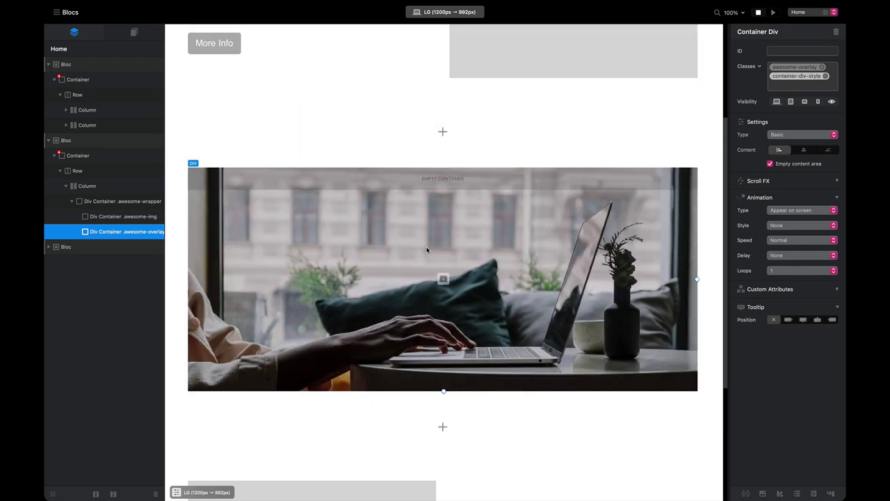
pyautogui.click(826, 76)
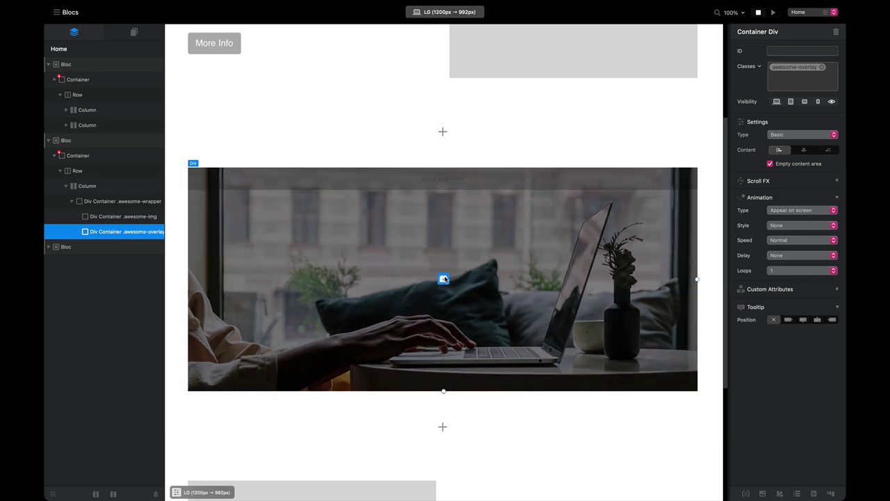
# Insert an H3 heading inside the overlay div and change its text to "Our Fancy Title".
pyautogui.click(444, 280)
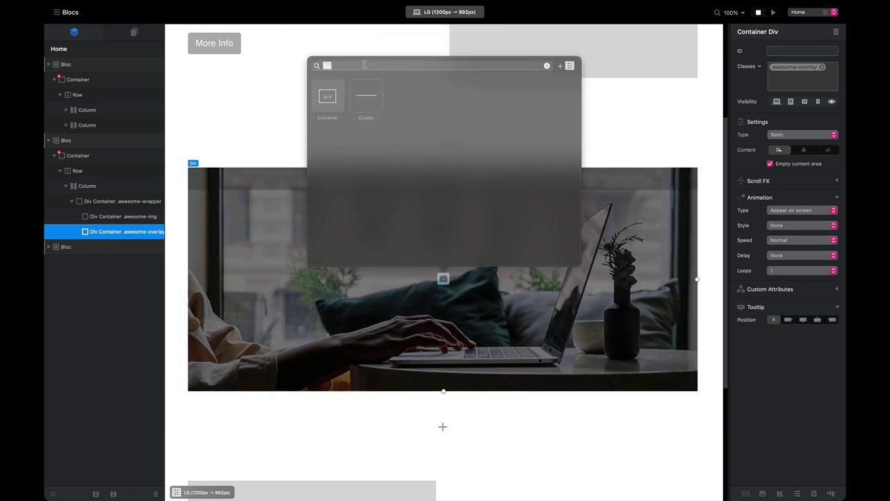
pyautogui.write('h3')
pyautogui.click(323, 101)
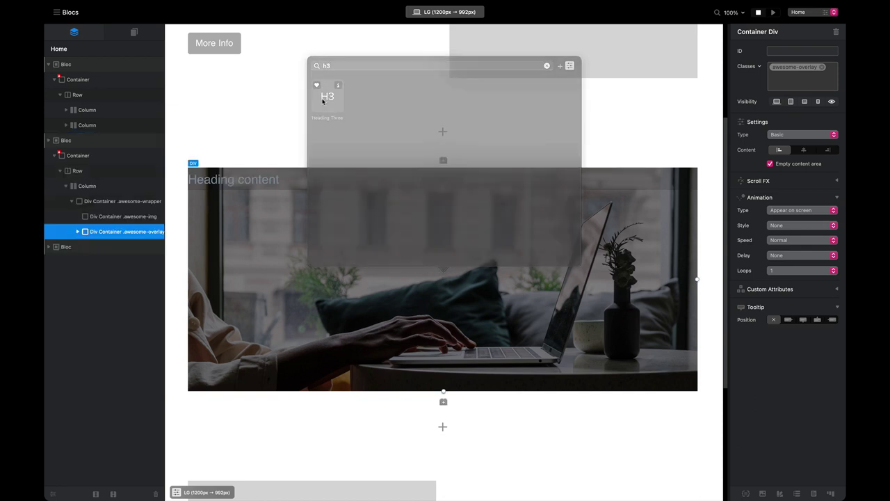
pyautogui.doubleClick(288, 180)
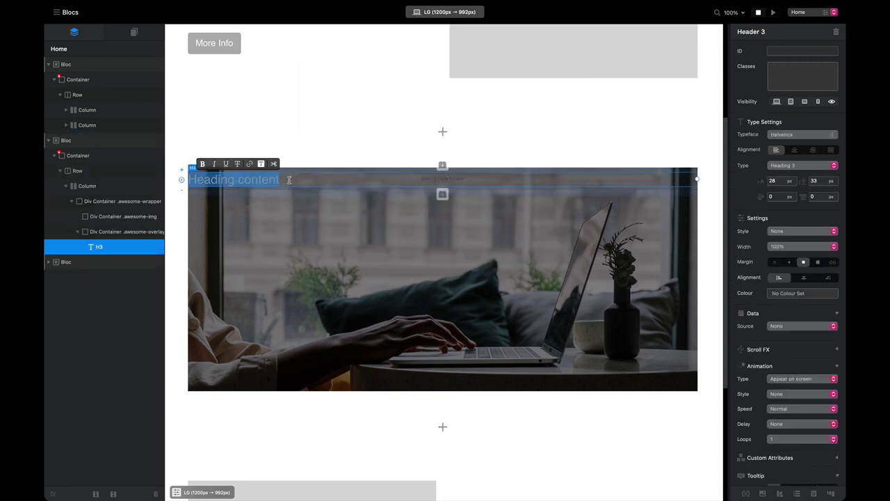
pyautogui.write('Our Fancy Title')
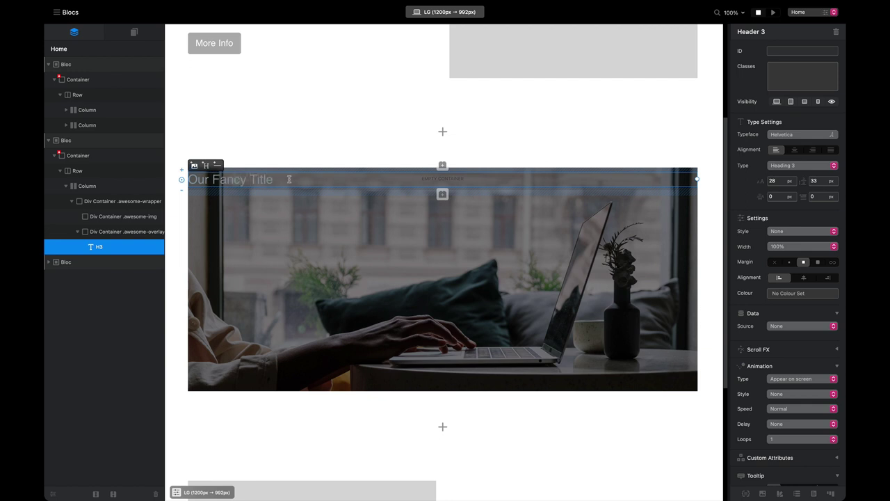
pyautogui.click(298, 199)
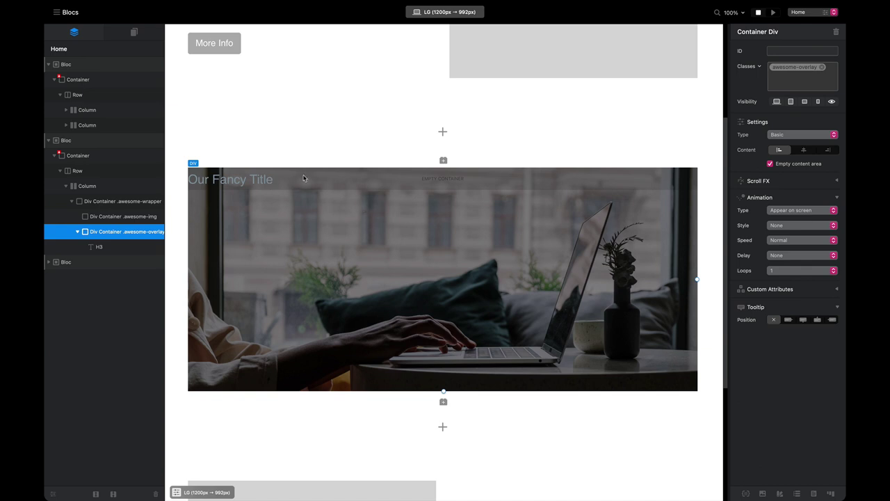
# Colour the "Our Fancy Title" heading with the white #FFFFFF swatch.
pyautogui.click(300, 182)
pyautogui.doubleClick(280, 182)
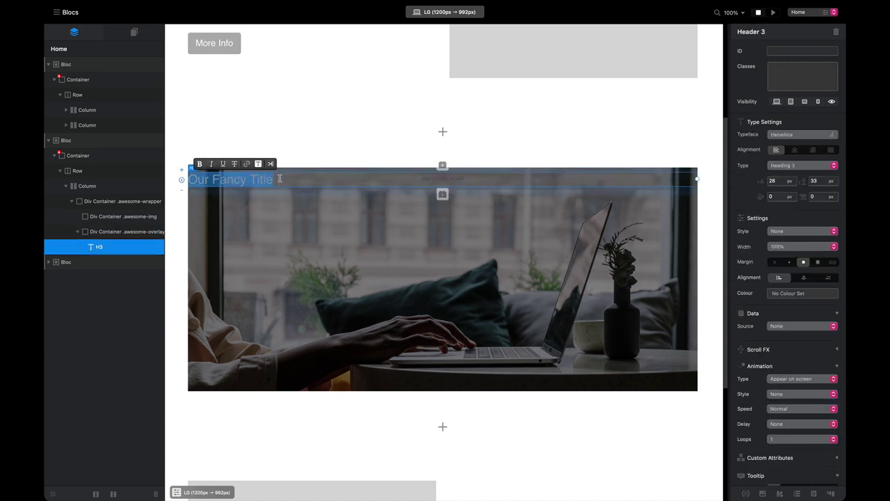
pyautogui.click(784, 294)
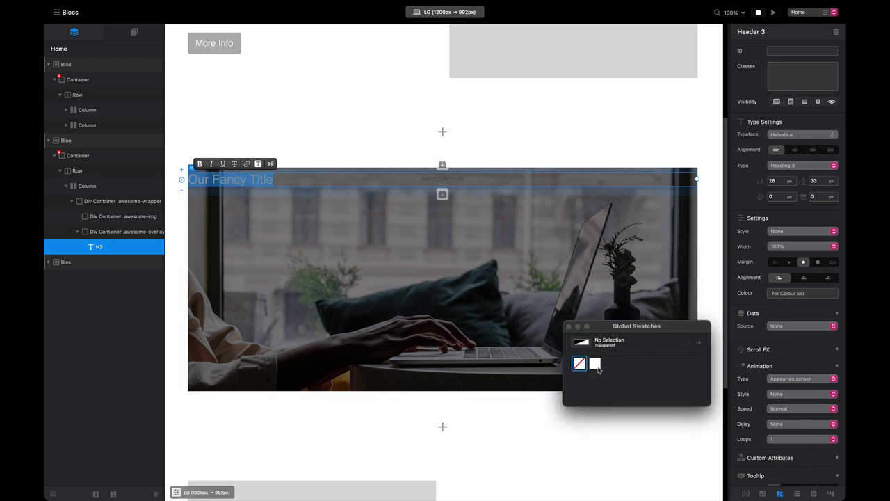
pyautogui.click(581, 342)
pyautogui.click(569, 327)
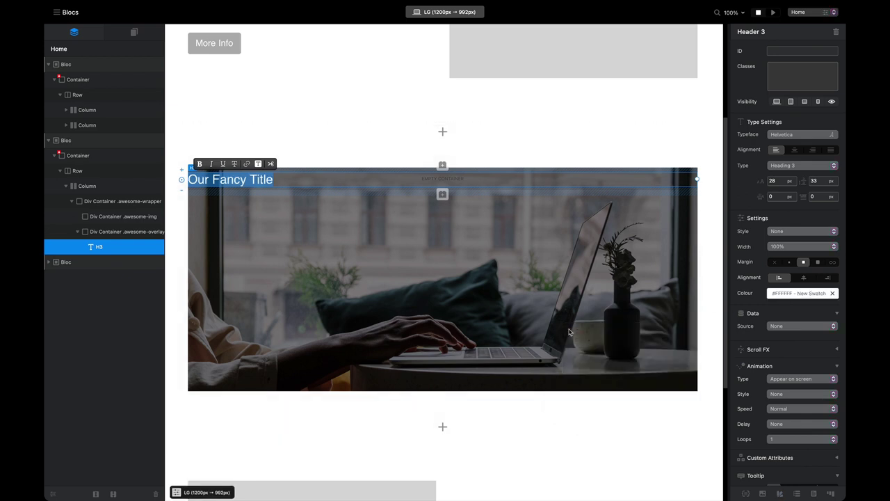
# Edit the awesome-overlay class of the overlay div and set its display to Flex.
pyautogui.click(126, 232)
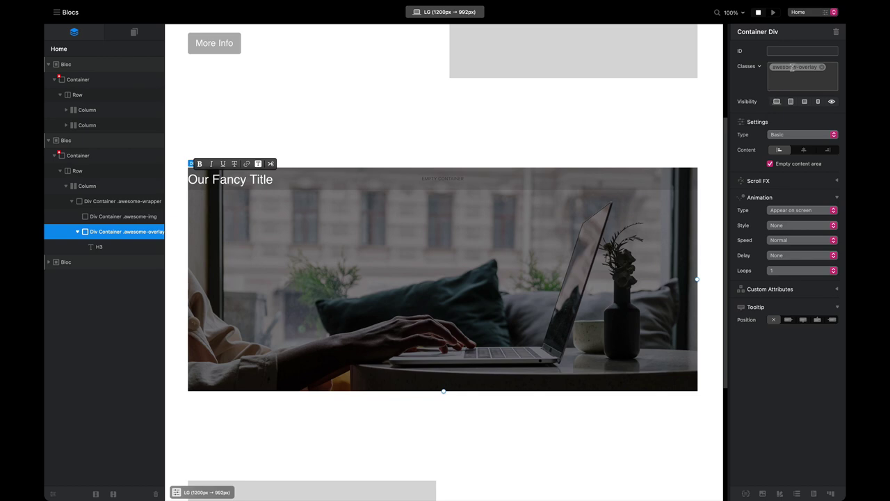
pyautogui.doubleClick(791, 67)
pyautogui.moveTo(620, 110); pyautogui.dragTo(597, 114)
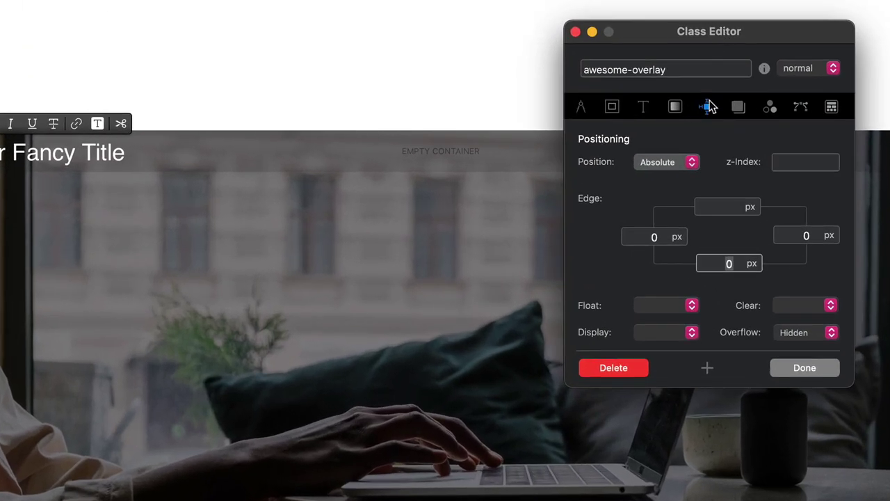
pyautogui.click(691, 334)
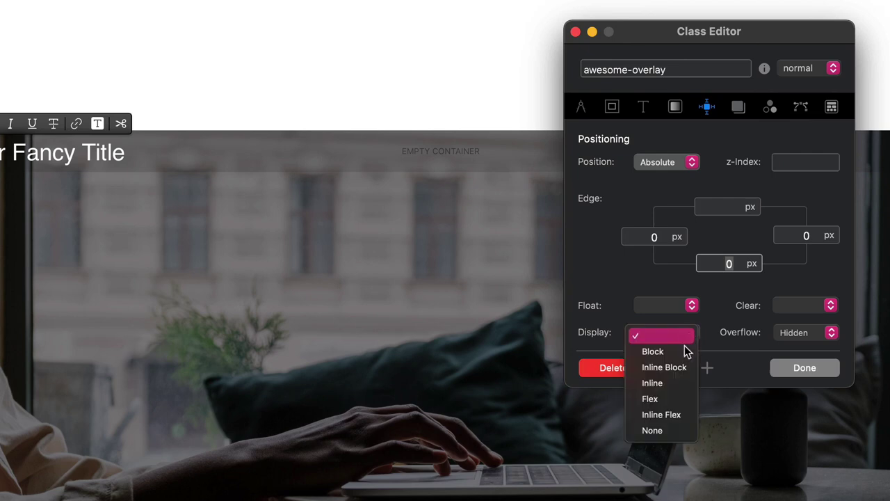
pyautogui.click(691, 400)
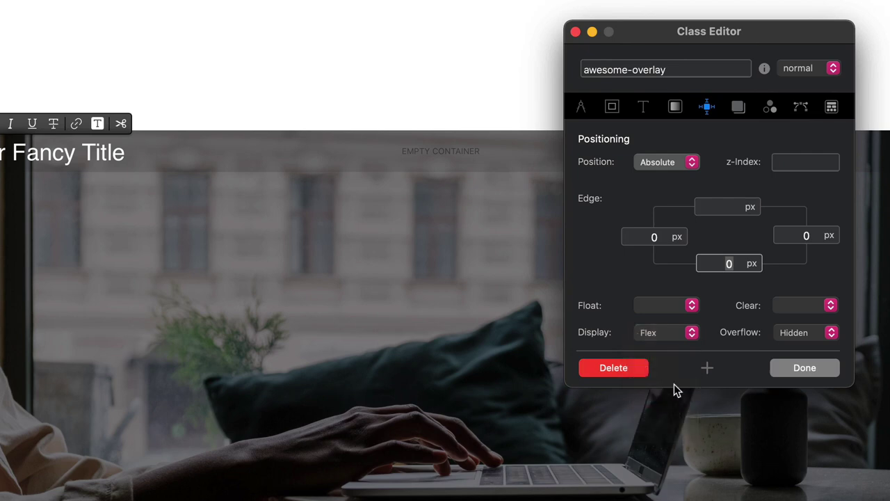
# Set the awesome-overlay class's flex container align and justify options to center, and finish editing the class.
pyautogui.click(831, 107)
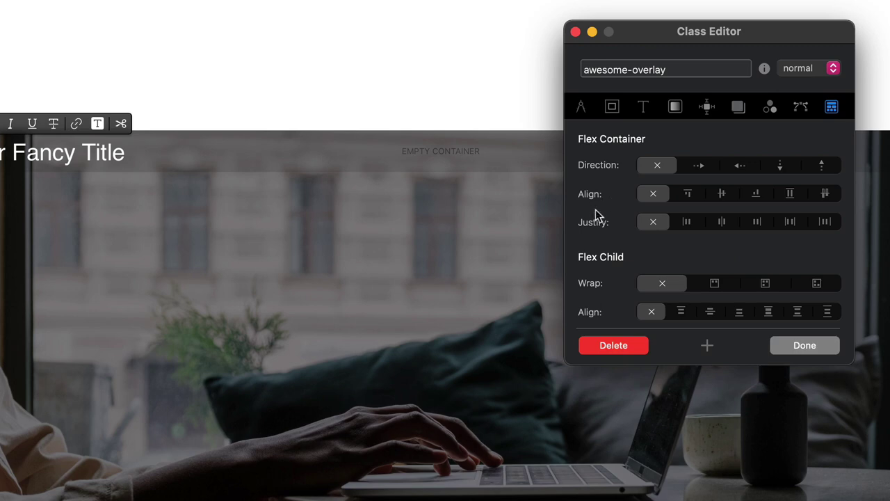
pyautogui.click(727, 194)
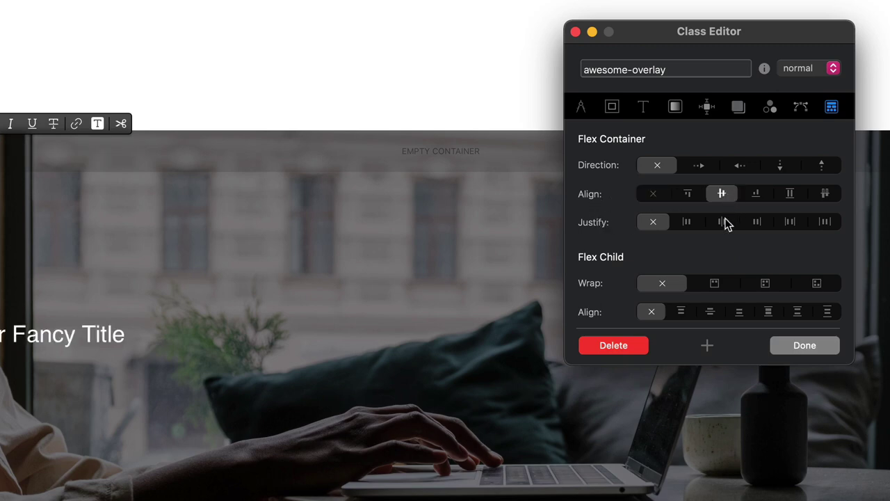
pyautogui.click(724, 222)
pyautogui.click(686, 221)
pyautogui.click(725, 221)
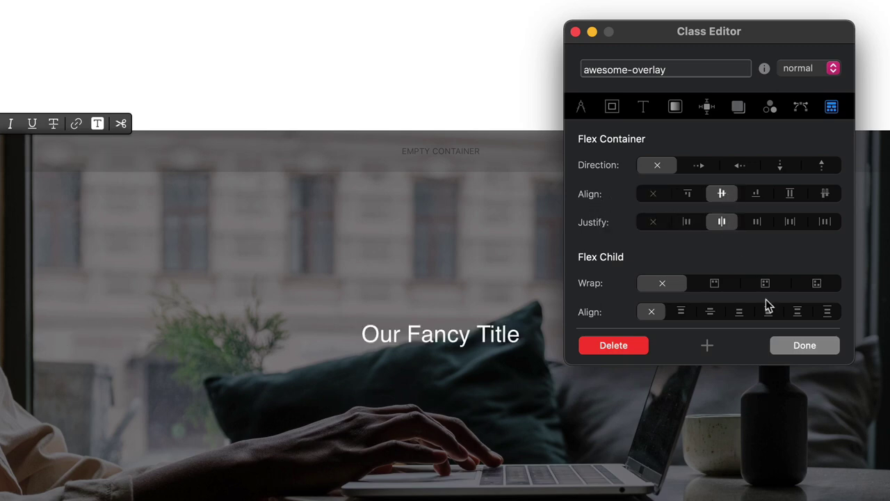
pyautogui.click(804, 344)
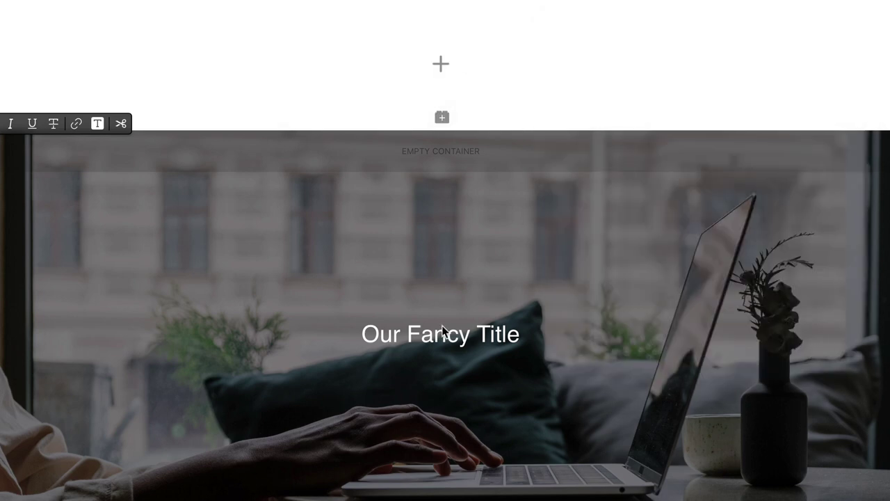
# Assign the class display-4 to the "Our Fancy Title" heading.
pyautogui.click(487, 341)
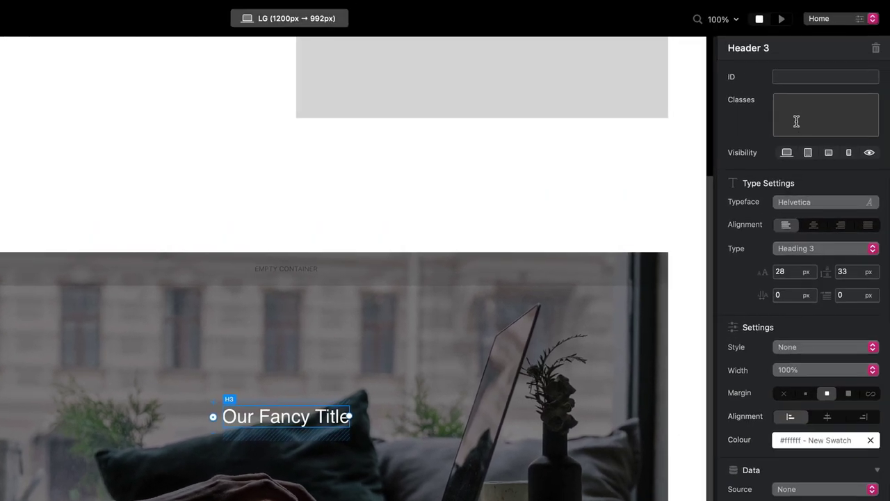
pyautogui.click(801, 120)
pyautogui.write('display-')
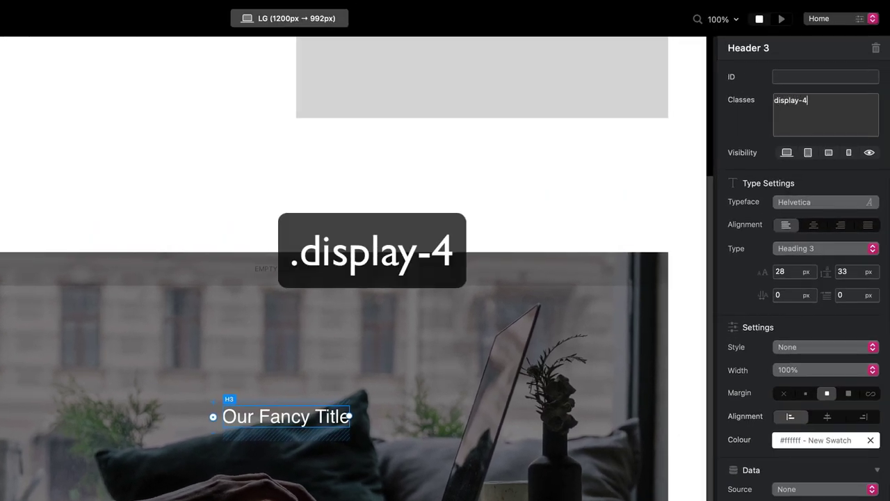
pyautogui.write('4')
pyautogui.press('Return')
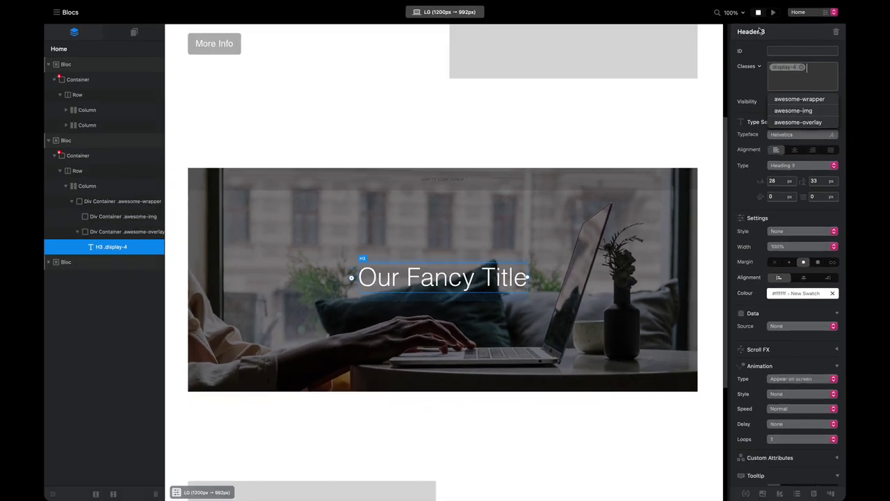
# Preview the page to examine the image with its dark overlay and centered title, and return to editing.
pyautogui.click(782, 19)
pyautogui.scroll(-5, 577, 159)
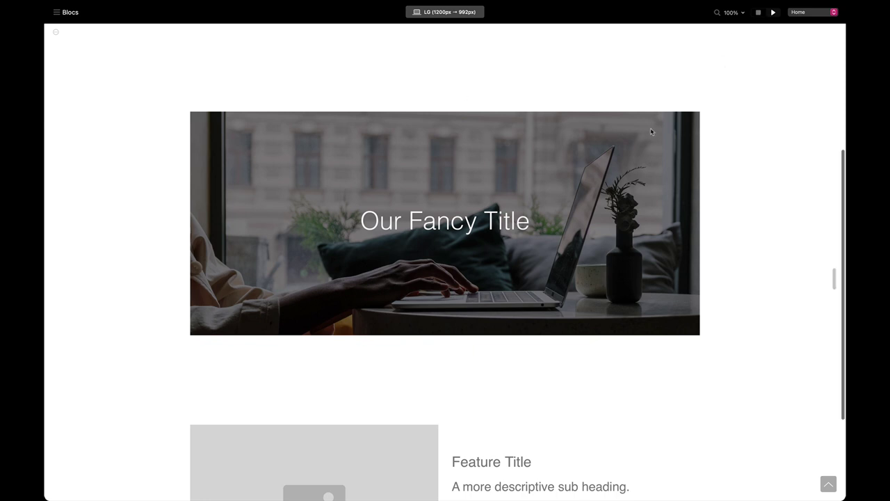
pyautogui.scroll(-1, 652, 131)
pyautogui.click(758, 12)
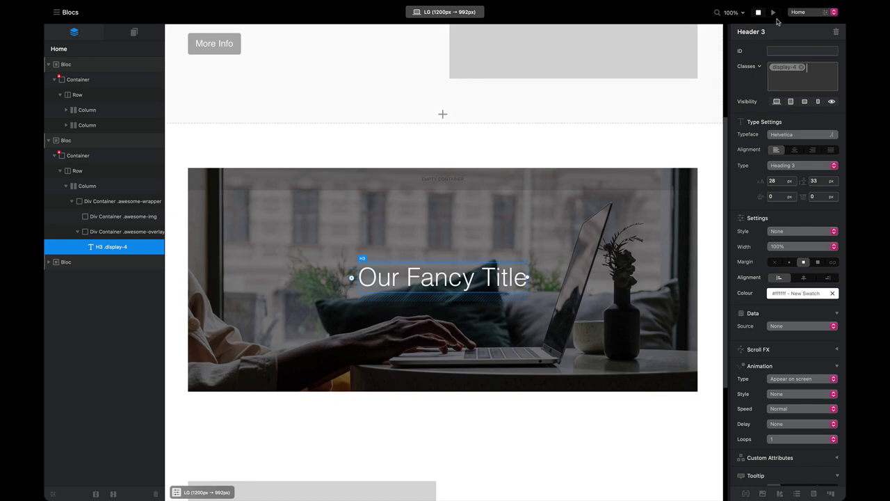
pyautogui.scroll(-3, 421, 269)
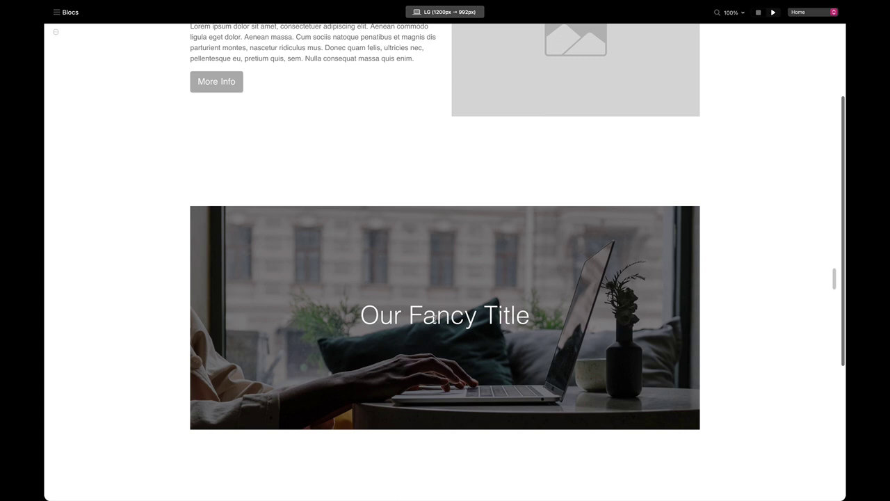
pyautogui.scroll(-1, 447, 317)
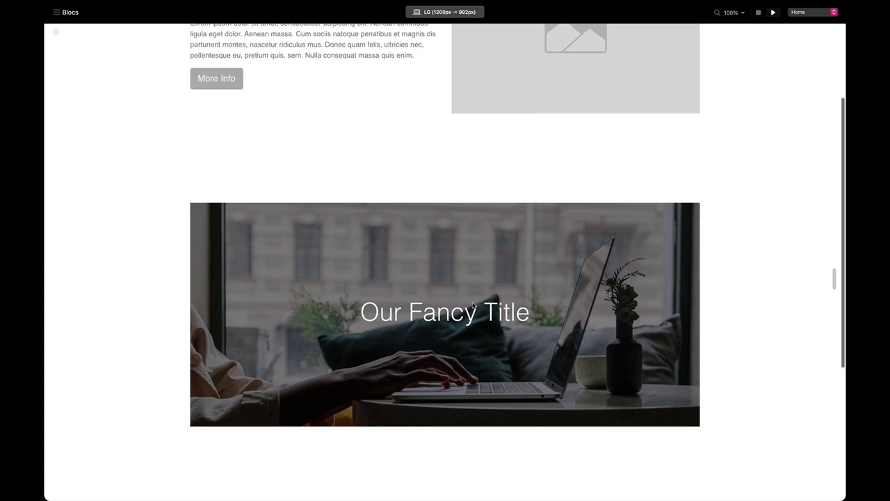
pyautogui.scroll(-1, 531, 304)
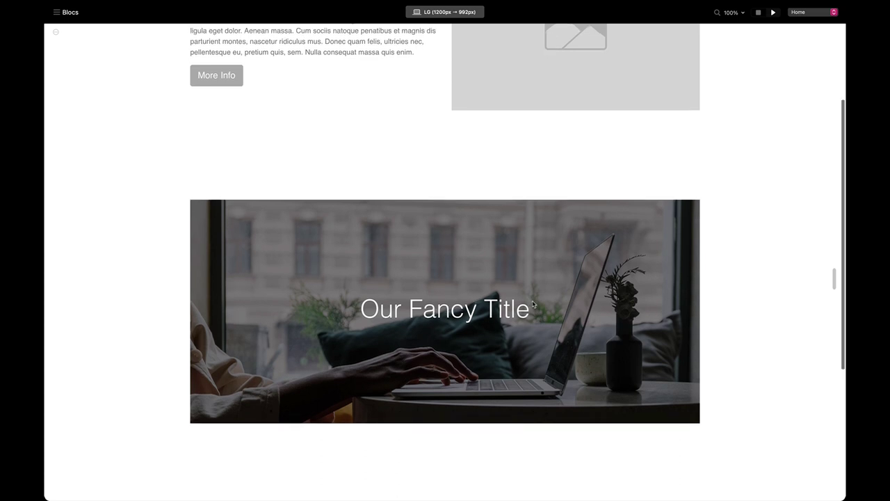
pyautogui.click(758, 13)
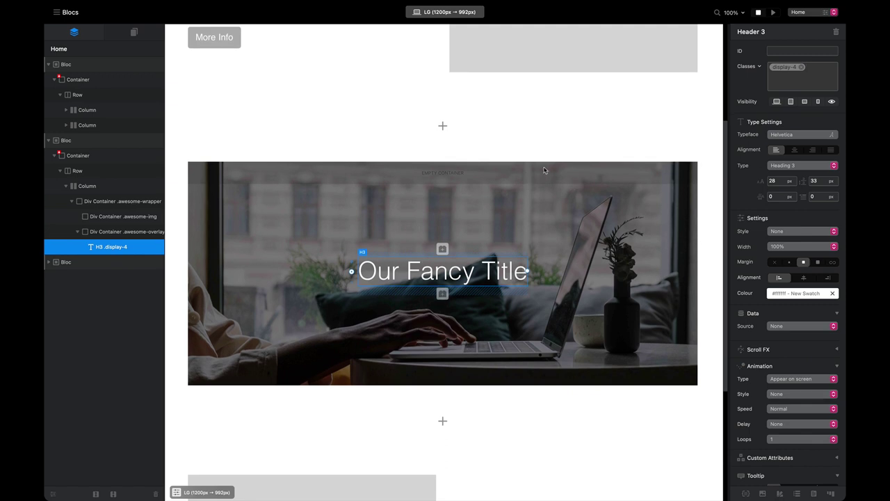
# Add a <style></style> block with blank lines inside it to the Home page's header code in the page settings.
pyautogui.click(825, 14)
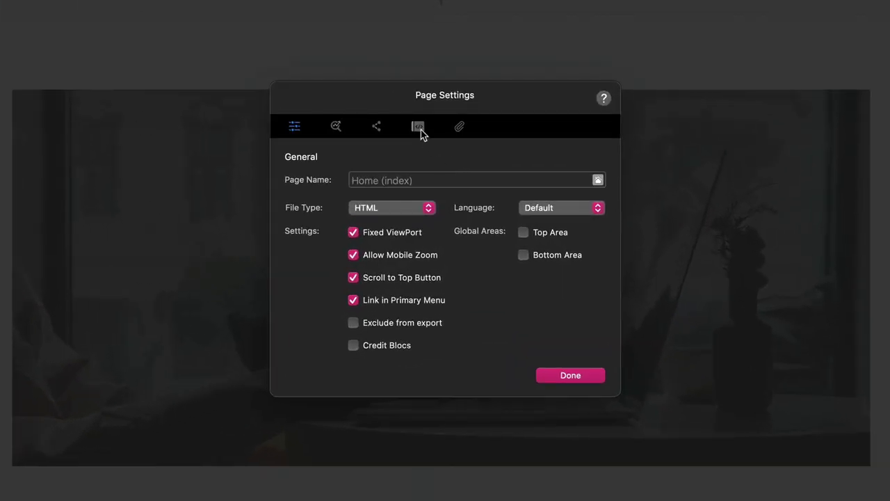
pyautogui.click(418, 126)
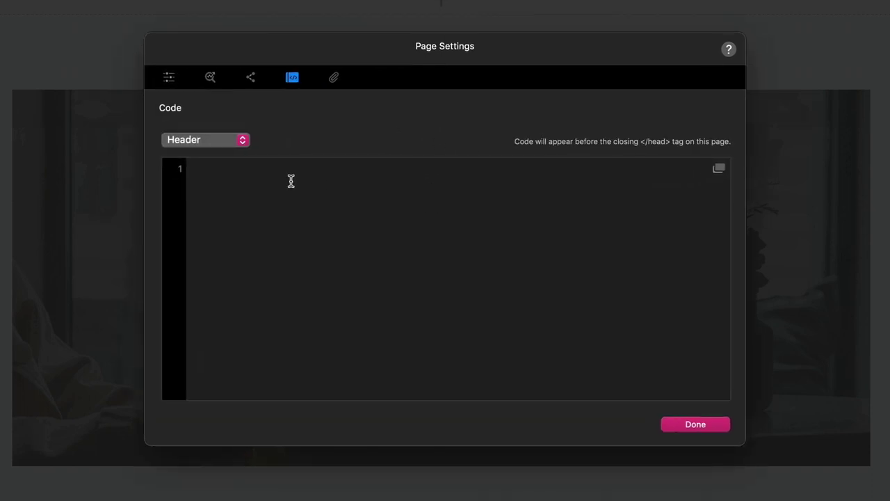
pyautogui.write('<style>    </sty')
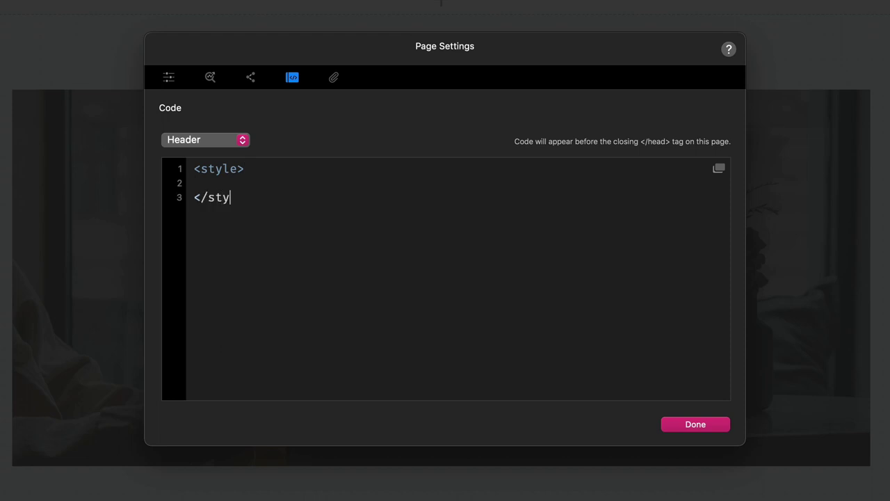
pyautogui.write('le>')
pyautogui.press('Up')
pyautogui.press('Return')
pyautogui.press('Return')
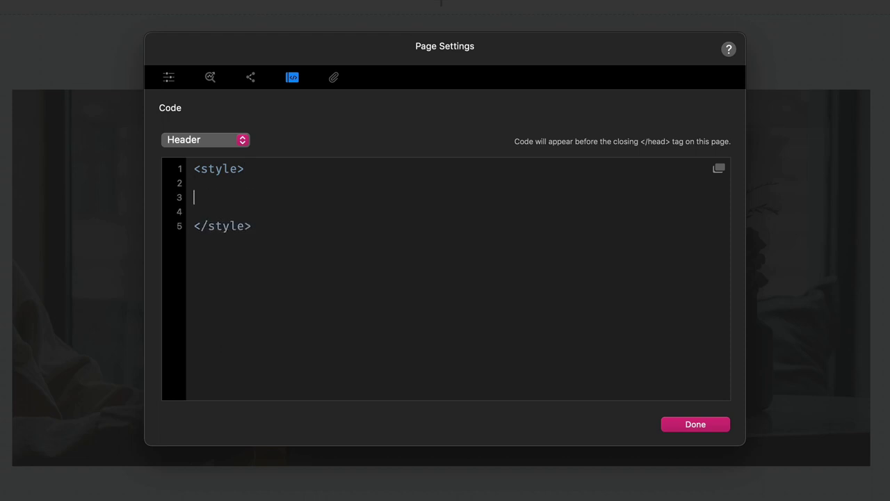
# Add an .awesome-overlay rule with opacity: 0; inside the style block, apply the header code and check the image in the page preview.
pyautogui.write('.awesome-overlay {')
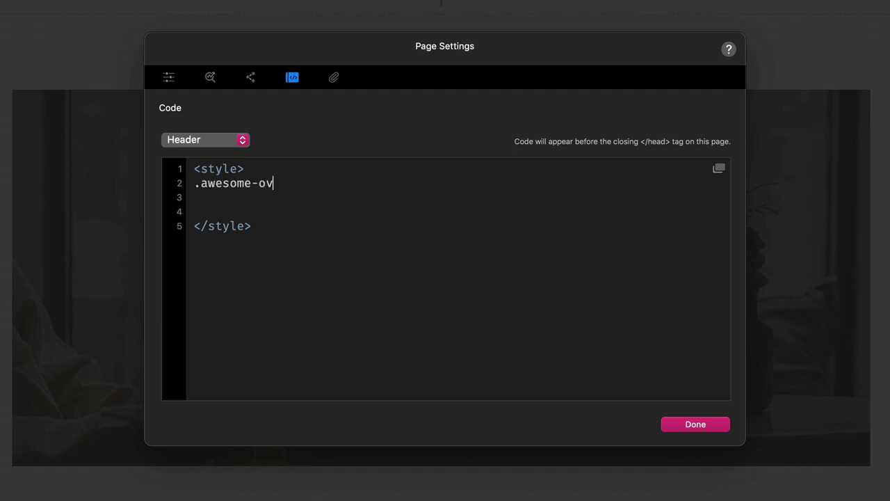
pyautogui.press('Return')
pyautogui.press('Return')
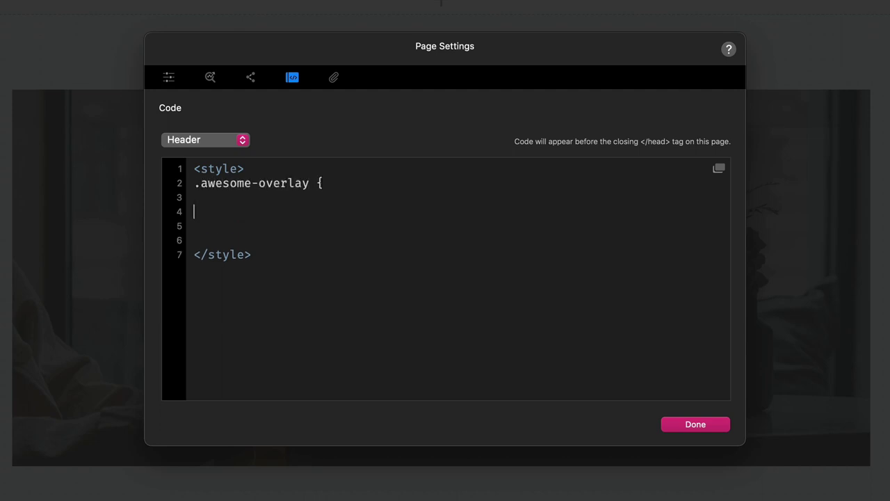
pyautogui.write('}')
pyautogui.press('Up')
pyautogui.write('opacity: 0;')
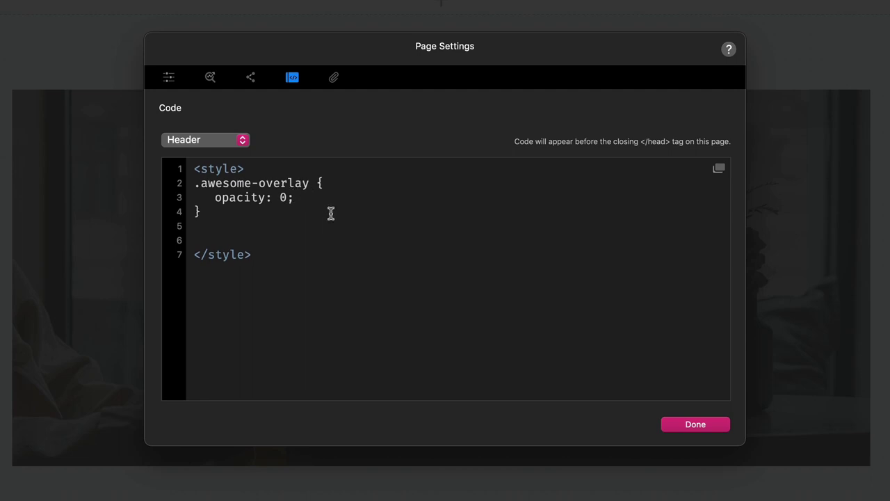
pyautogui.click(283, 217)
pyautogui.click(714, 425)
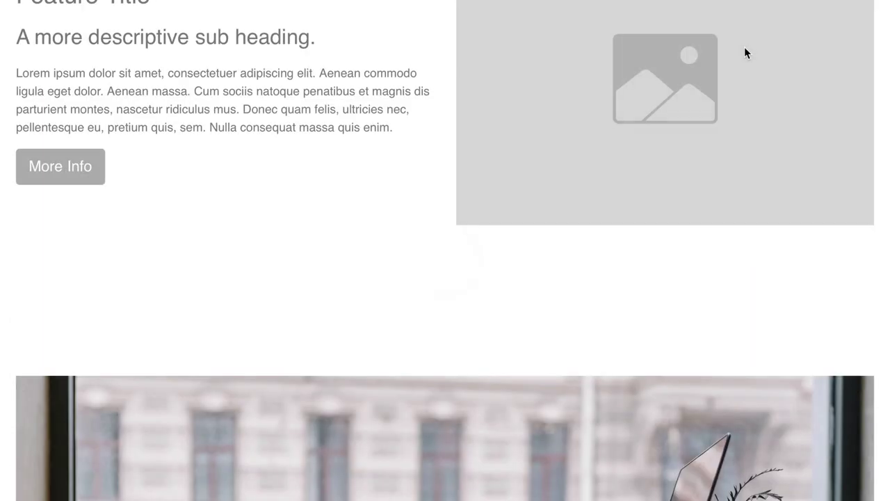
pyautogui.scroll(-5, 744, 46)
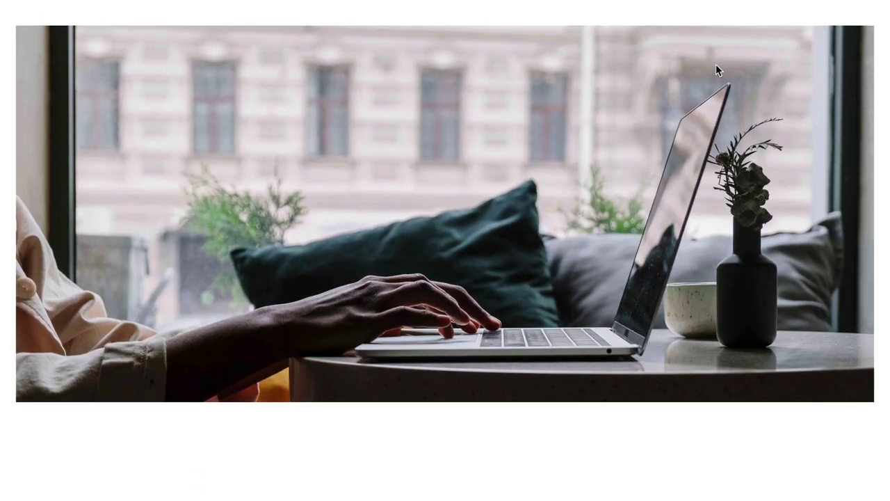
pyautogui.scroll(-1, 719, 70)
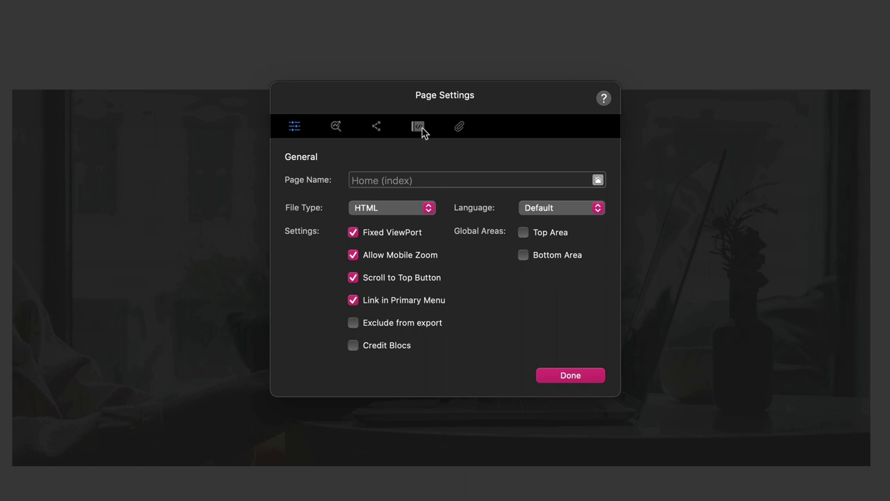
# Add the rule .awesome-wrapper:hover .awesome-overlay with opacity: 1; below the first rule in the page's header code, and apply it.
pyautogui.click(422, 127)
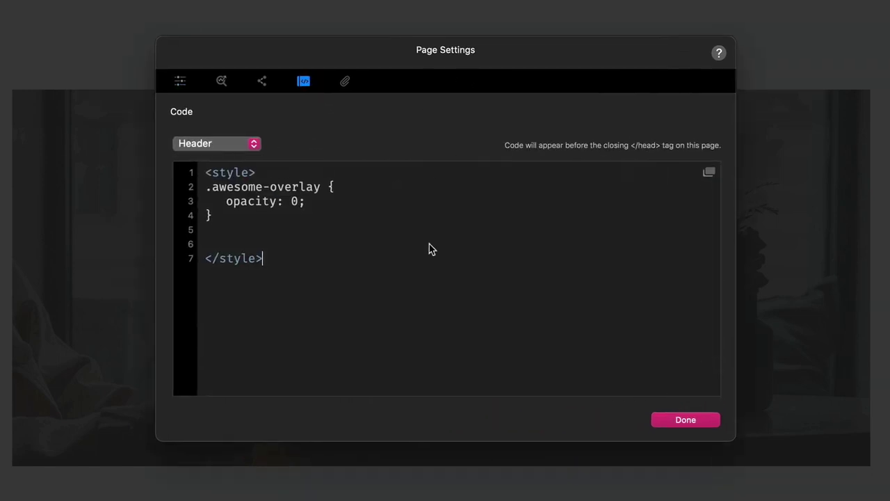
pyautogui.click(251, 218)
pyautogui.press('Return')
pyautogui.press('Return')
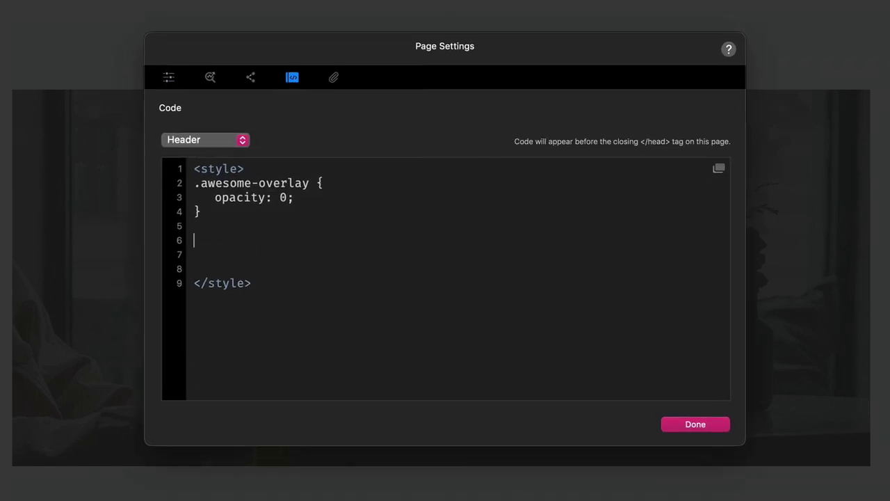
pyautogui.write('.awesome-wra')
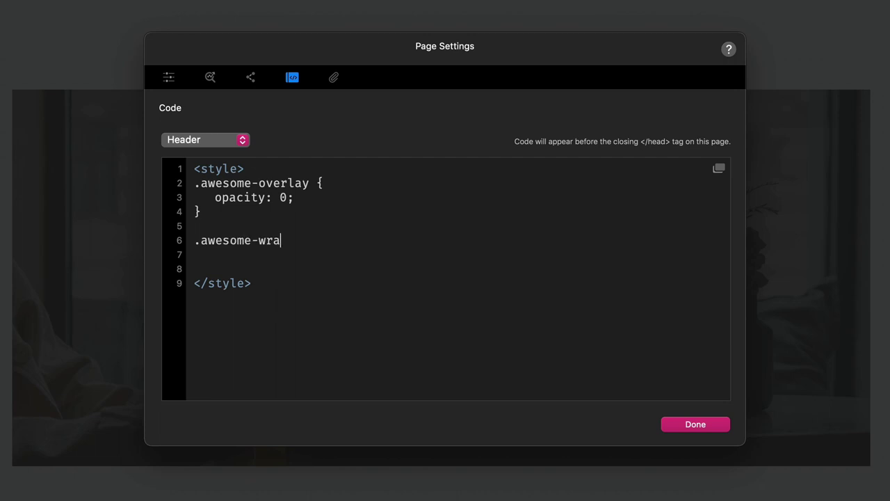
pyautogui.write('pper:hover')
pyautogui.write(' .awesome')
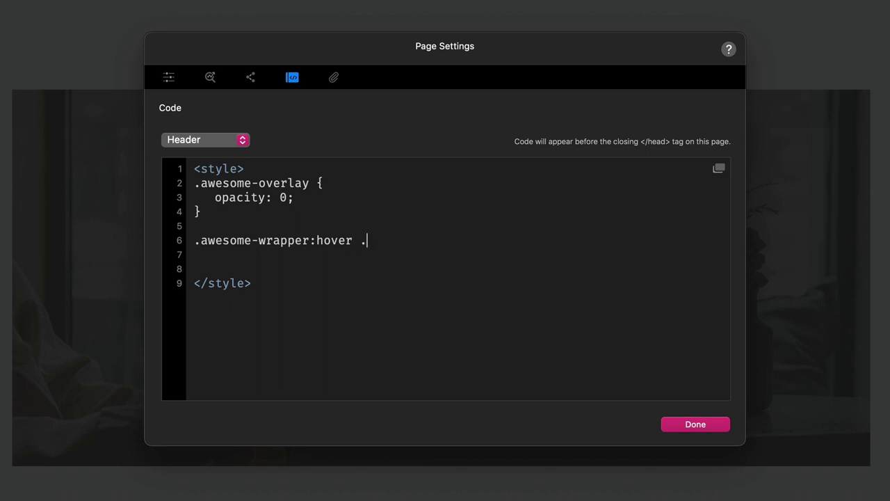
pyautogui.write('-overlay {')
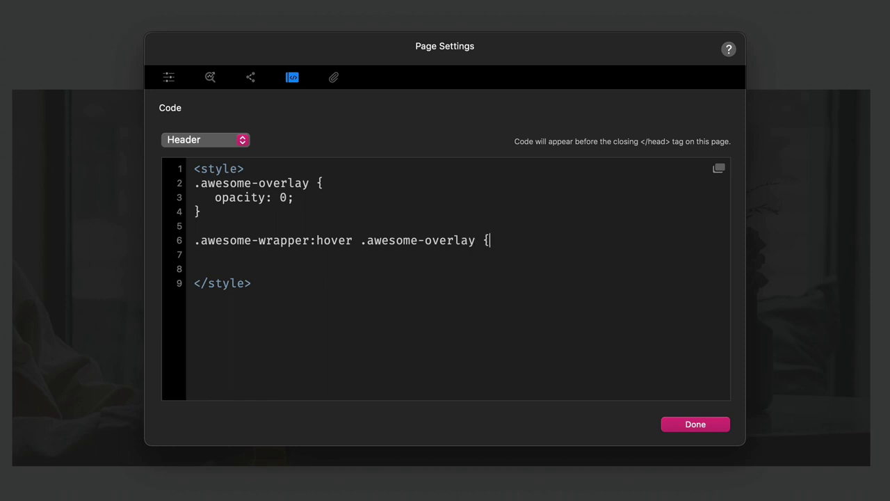
pyautogui.press('Return')
pyautogui.press('Return')
pyautogui.write('}')
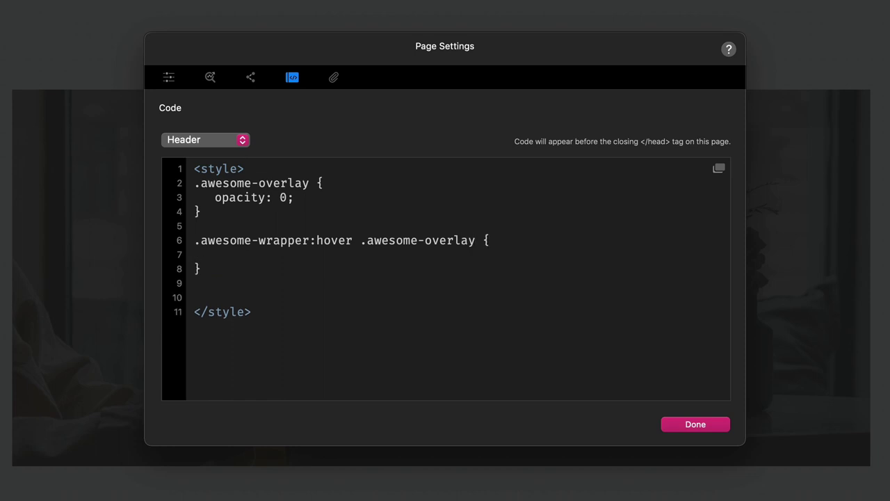
pyautogui.write('opacity: 1;')
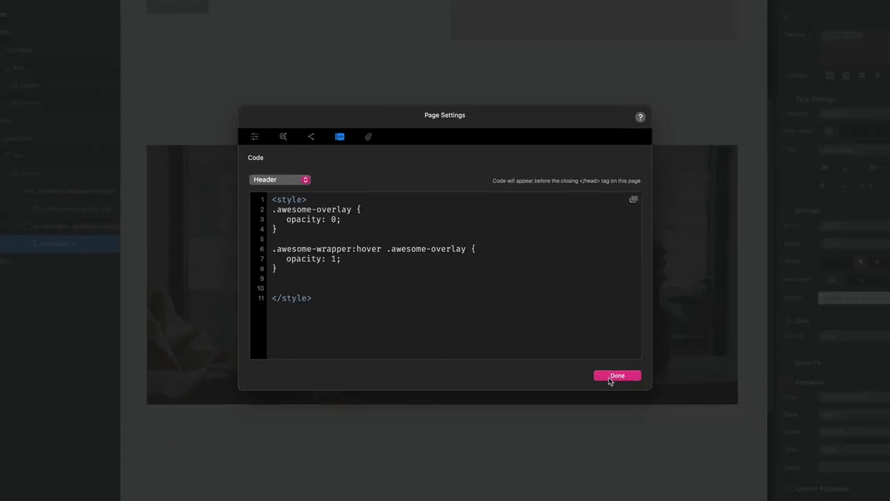
pyautogui.click(684, 427)
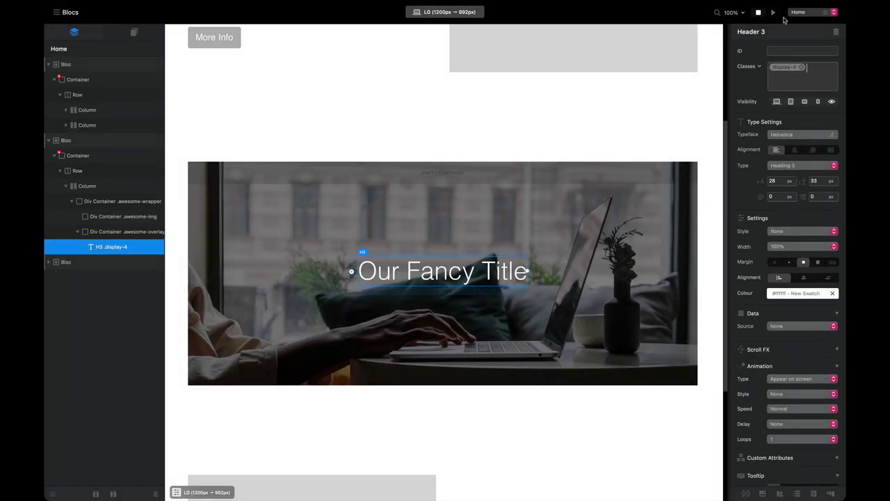
# Preview the page to test the overlay's hover behaviour on the laptop image, and return to editing.
pyautogui.click(773, 14)
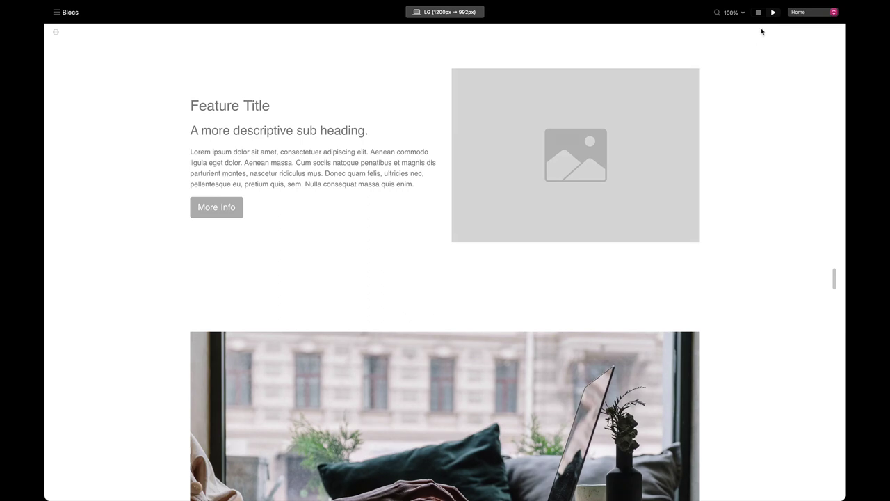
pyautogui.scroll(-4, 684, 115)
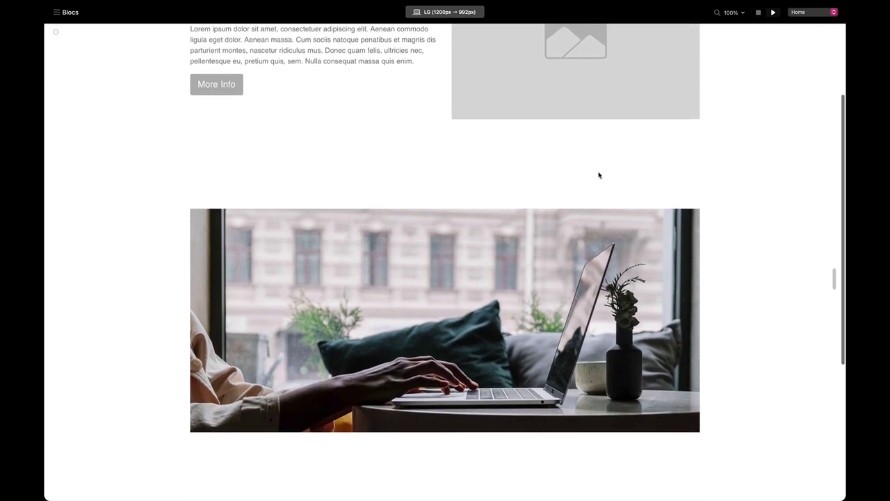
pyautogui.scroll(-2, 558, 158)
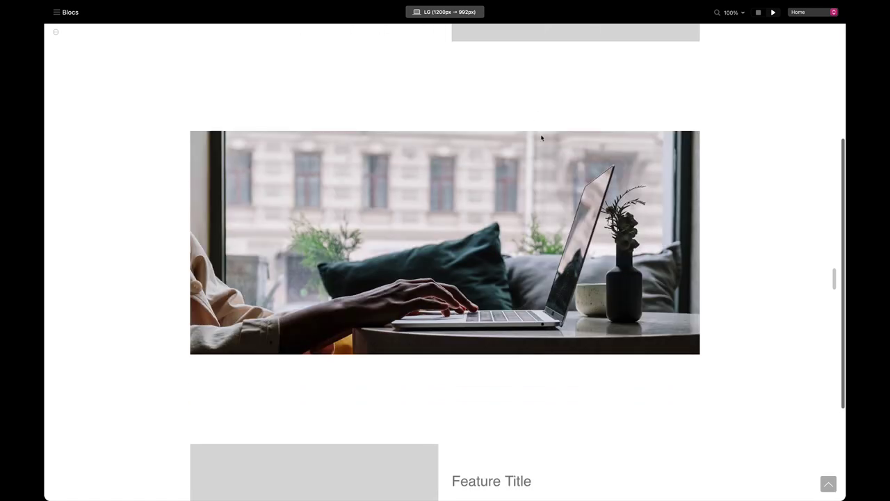
pyautogui.click(759, 14)
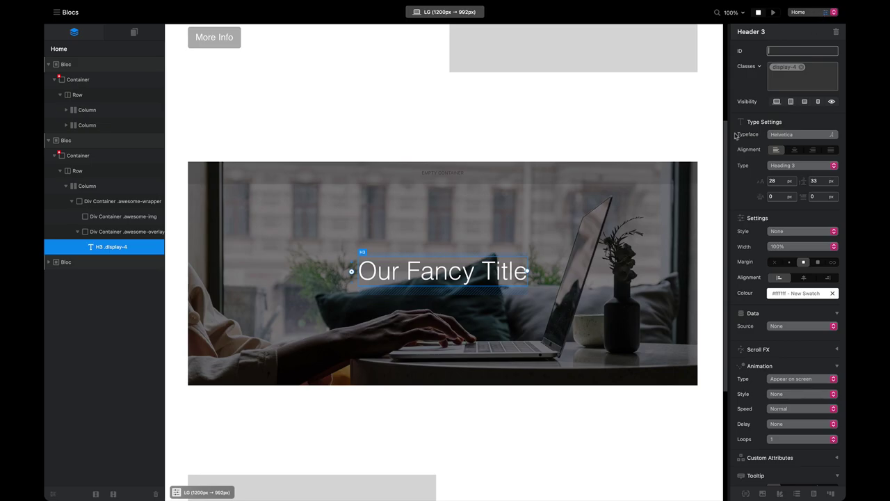
# Add transition: 1s ease-in-out; to the hover rule in the page's header code, apply it and test the hover in the page preview.
pyautogui.press('super+shift+p')
pyautogui.click(425, 173)
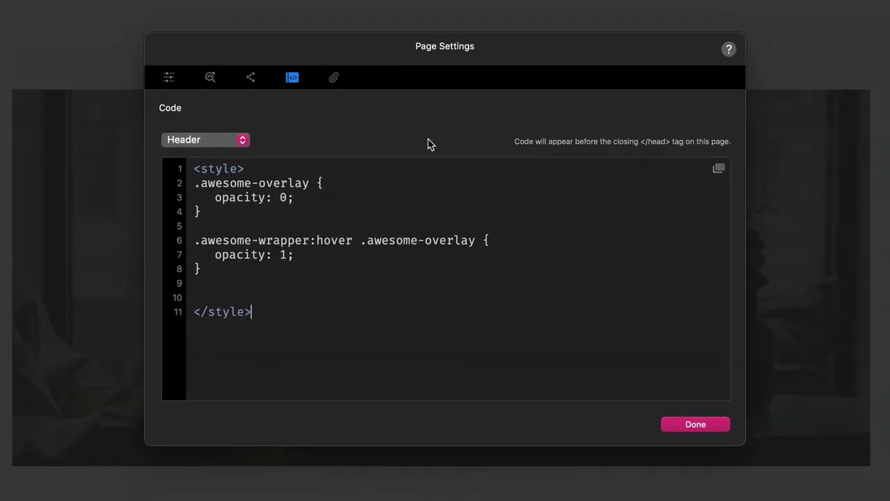
pyautogui.click(316, 210)
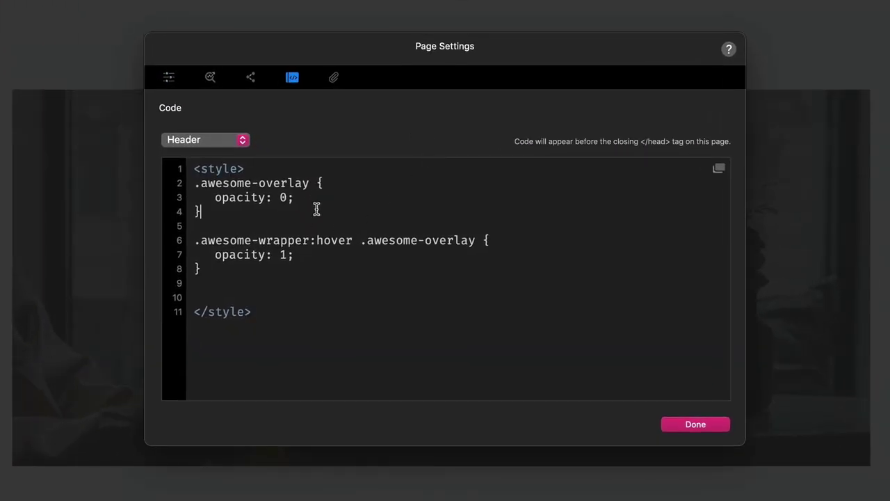
pyautogui.click(398, 253)
pyautogui.press('Return')
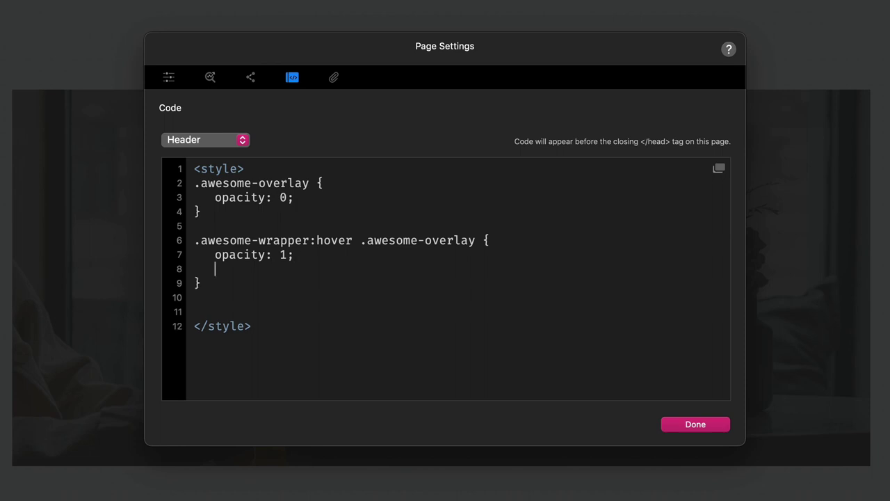
pyautogui.write('transition: 1s')
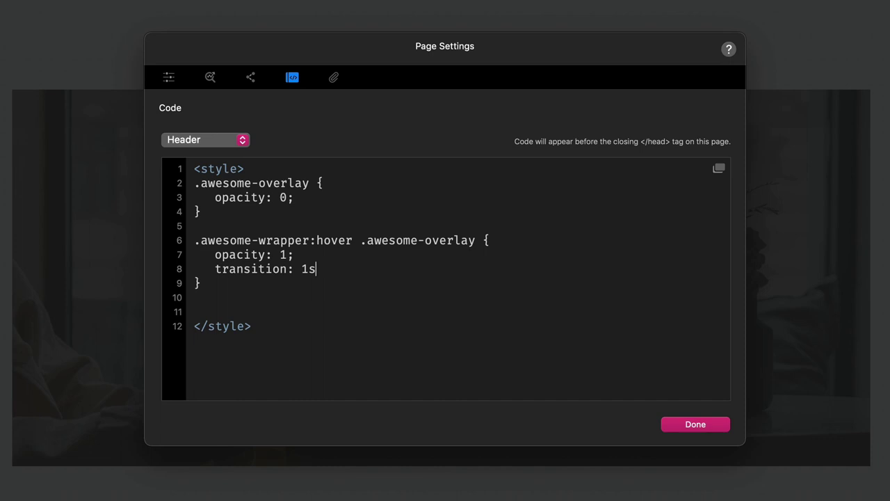
pyautogui.write('ease-inb')
pyautogui.write('ut;')
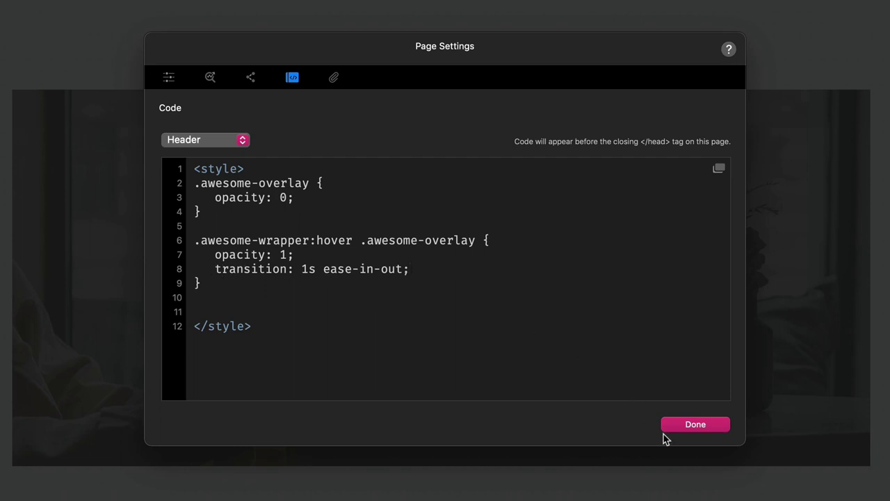
pyautogui.click(704, 424)
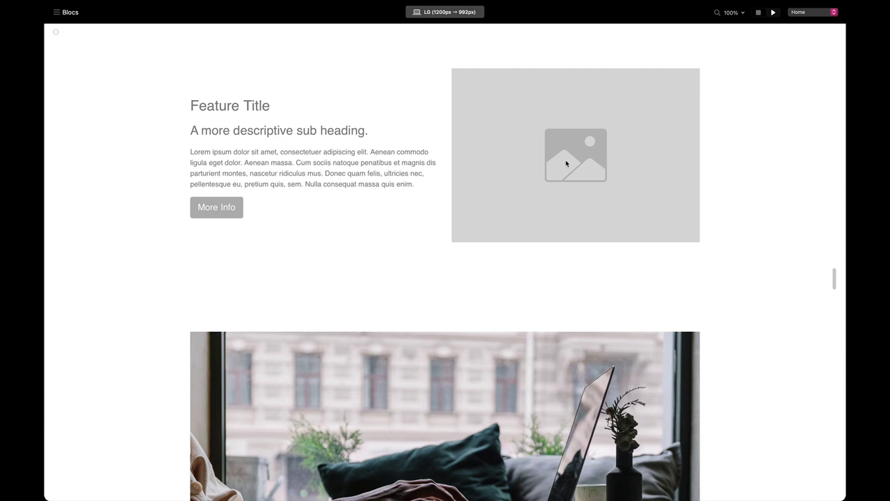
pyautogui.scroll(-5, 565, 174)
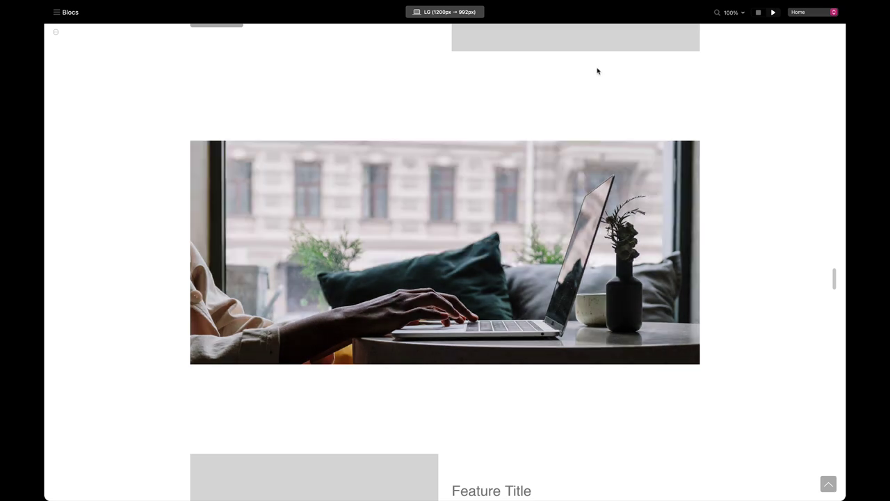
pyautogui.click(757, 12)
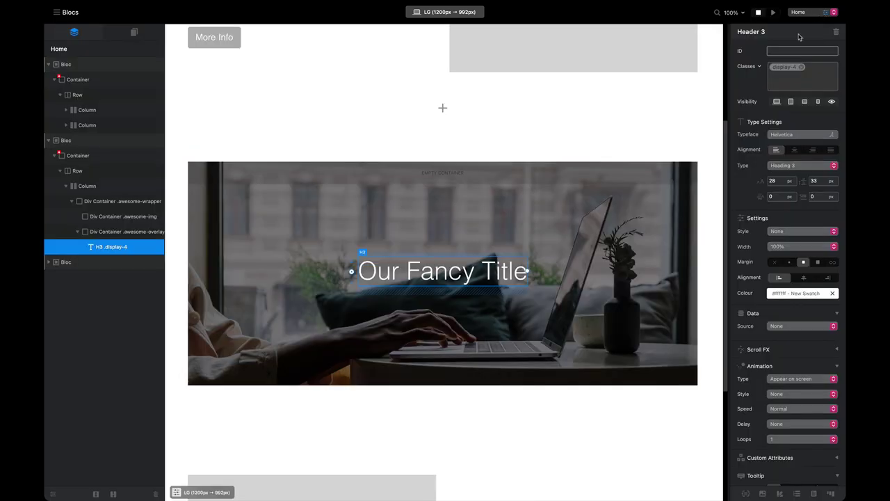
# Set the hover rule's transition duration to 0.7s in the page's header code.
pyautogui.press('super+shift+p')
pyautogui.click(428, 181)
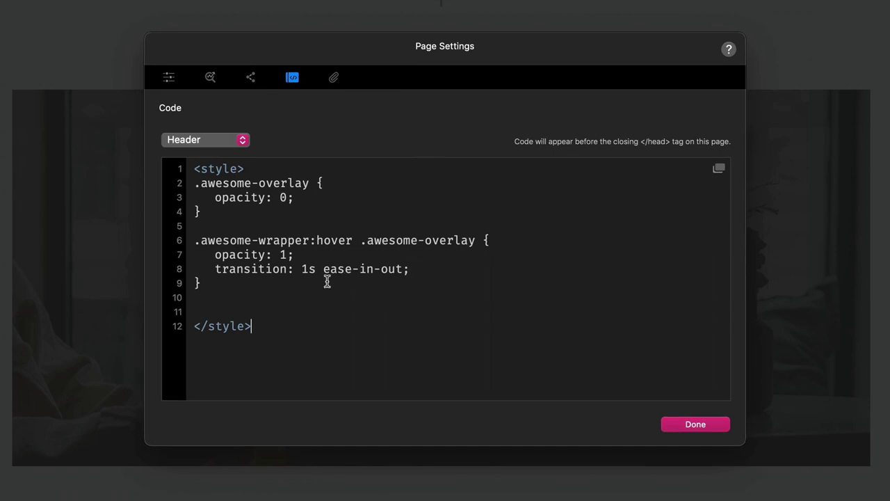
pyautogui.click(285, 255)
pyautogui.press('Down')
pyautogui.press('Delete')
pyautogui.write('0.7')
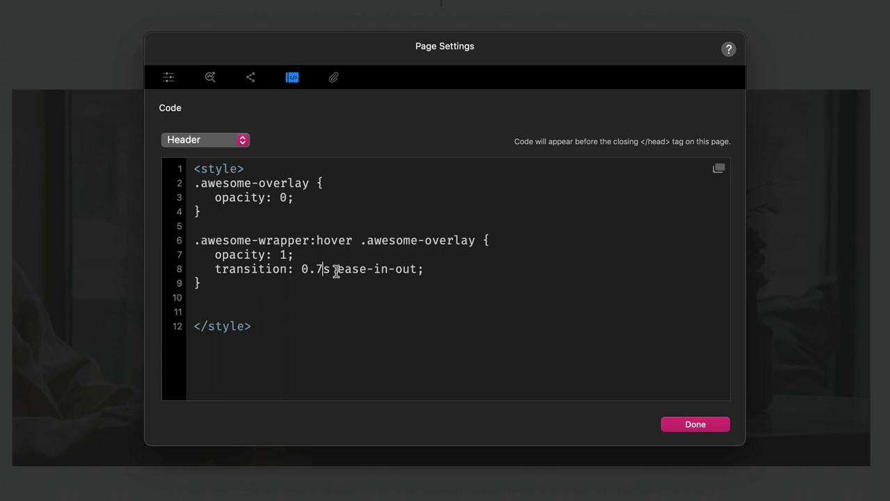
# Copy the transition line into the .awesome-overlay rule below its opacity, align its indentation and apply the header code.
pyautogui.moveTo(434, 266); pyautogui.dragTo(169, 268)
pyautogui.press('super+c')
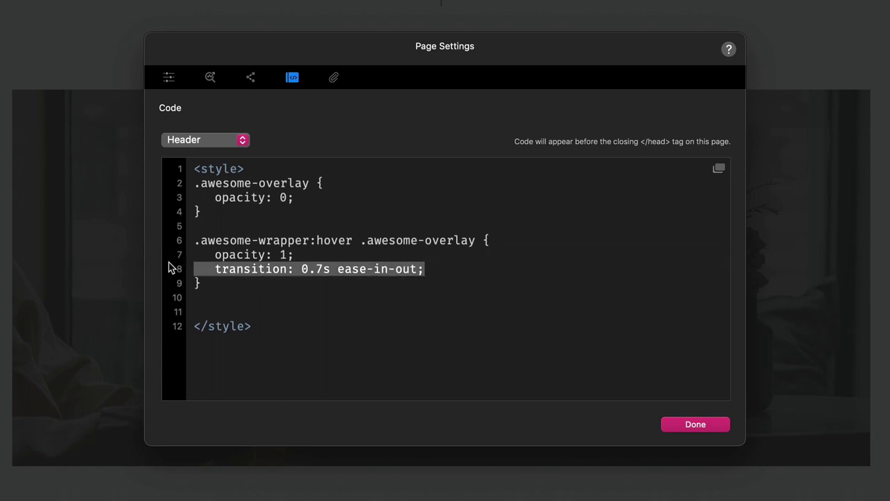
pyautogui.click(306, 198)
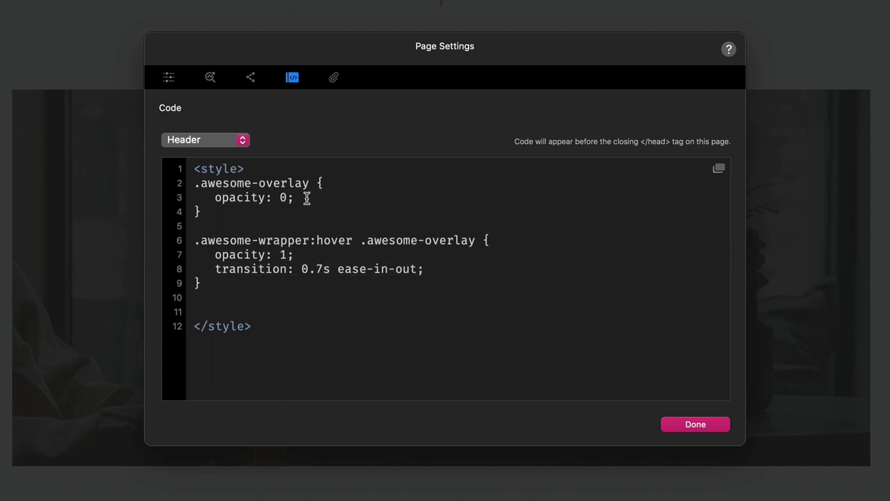
pyautogui.press('Return')
pyautogui.press('super+v')
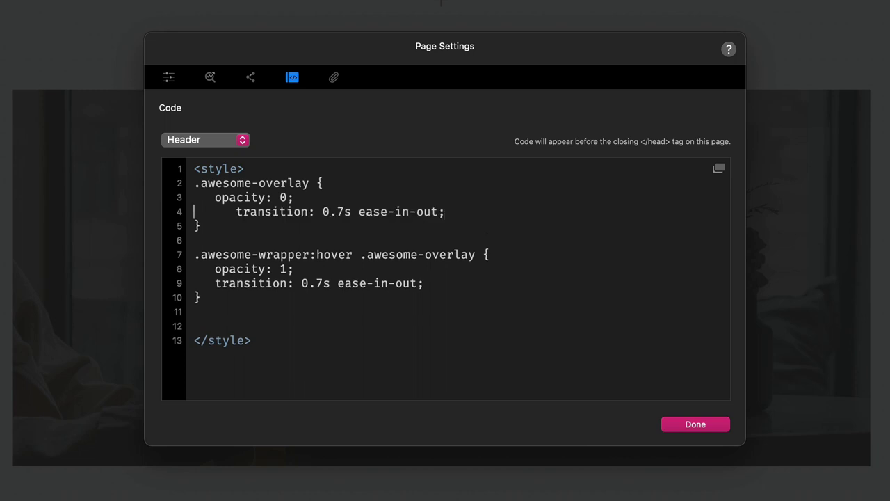
pyautogui.press('BackSpace')
pyautogui.press('BackSpace')
pyautogui.press('BackSpace')
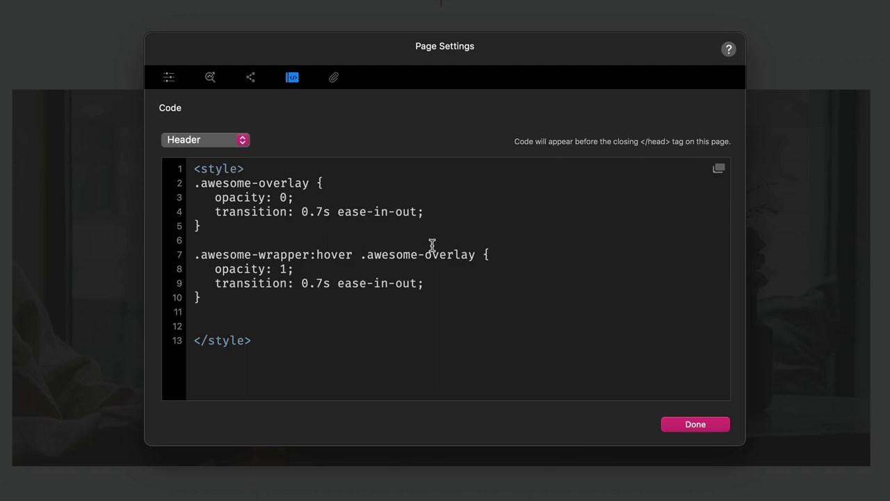
pyautogui.click(696, 425)
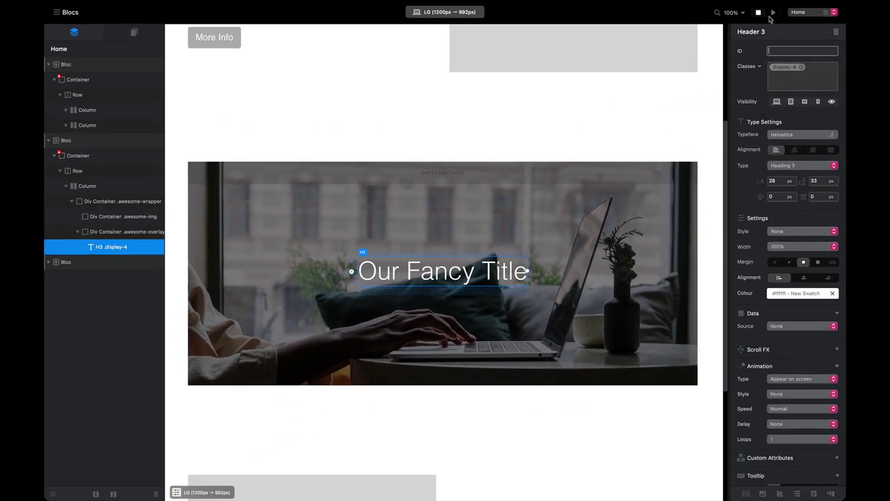
# Preview the page to examine the overlay and title fading in and out over the laptop image.
pyautogui.click(772, 1)
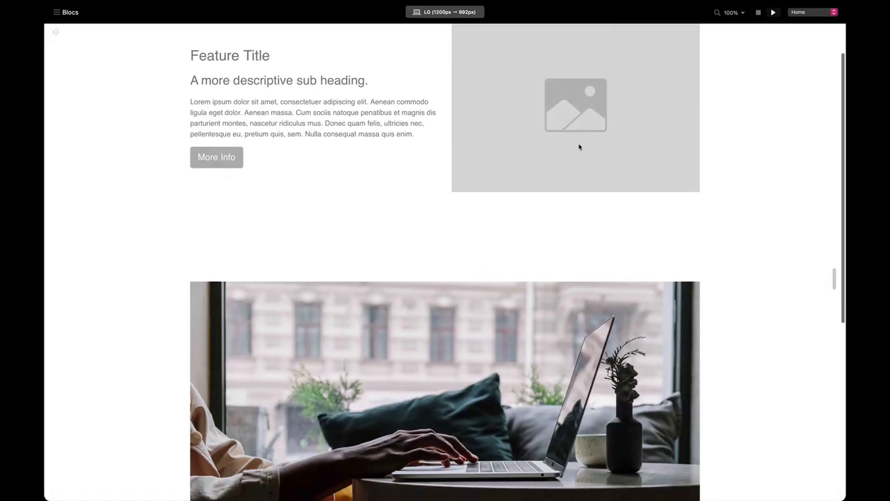
pyautogui.scroll(-3, 579, 146)
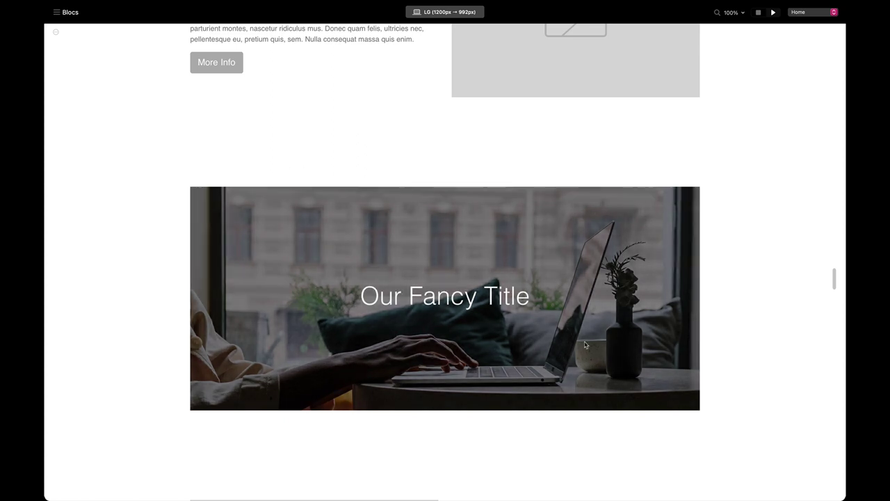
# Copy the .awesome-wrapper:hover selector onto a new line below the existing hover rule in the page's header code.
pyautogui.click(758, 12)
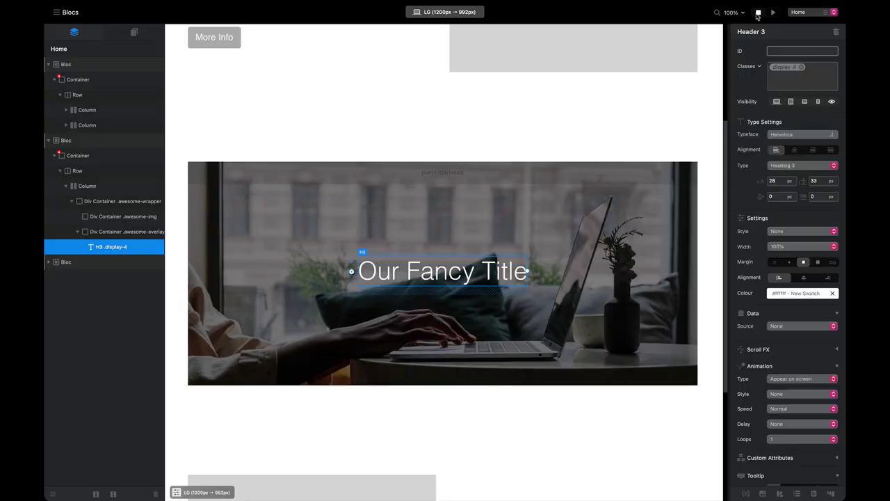
pyautogui.click(826, 12)
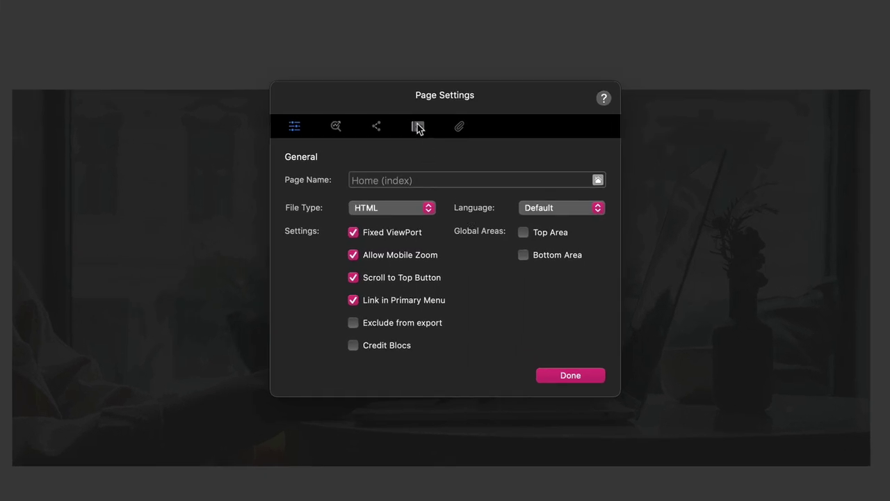
pyautogui.click(428, 183)
pyautogui.click(269, 313)
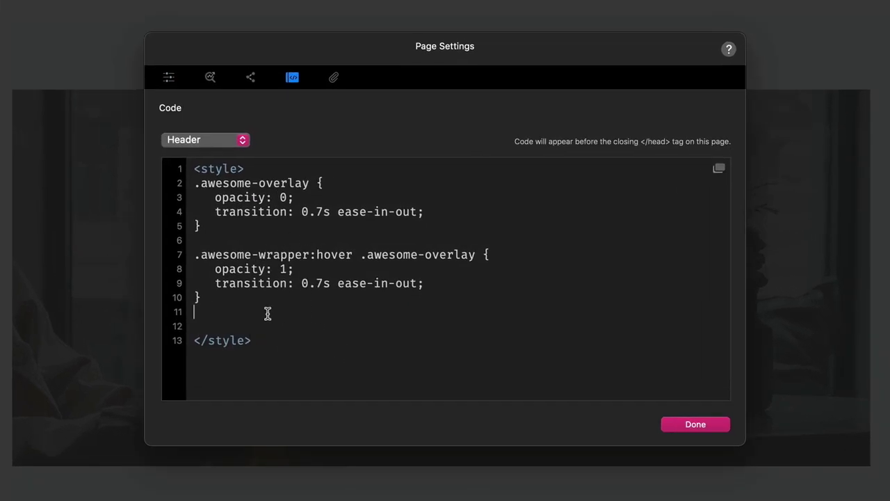
pyautogui.press('Return')
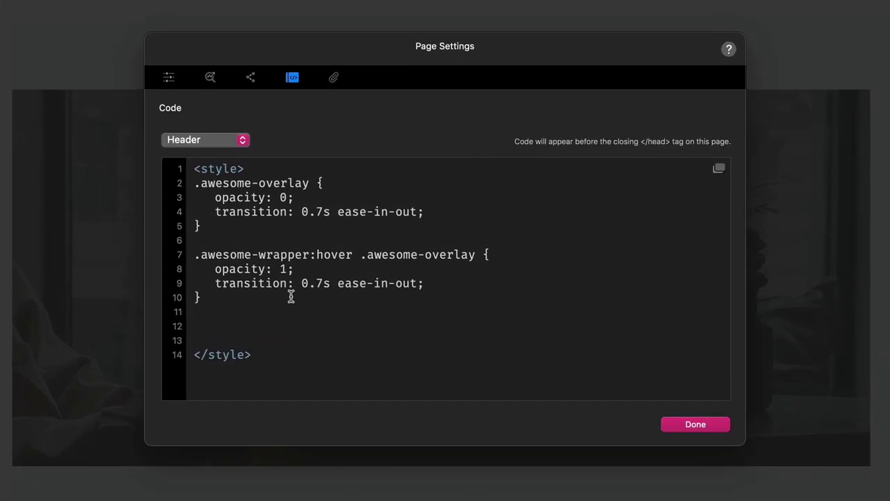
pyautogui.moveTo(361, 255); pyautogui.dragTo(194, 254)
pyautogui.hotkey('ctrl', 'c')
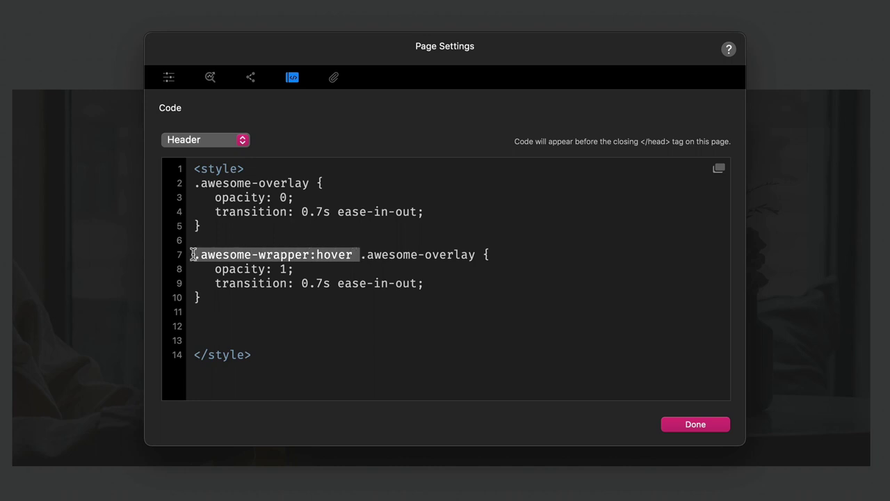
pyautogui.click(206, 326)
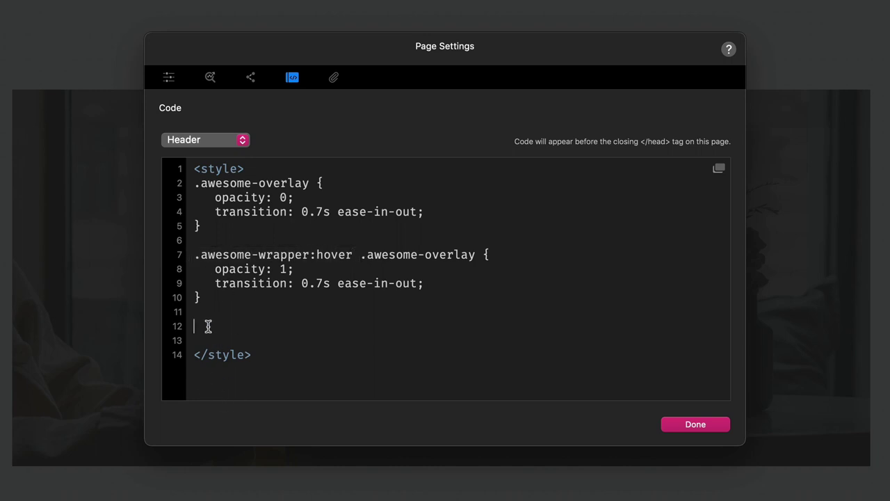
pyautogui.hotkey('ctrl', 'v')
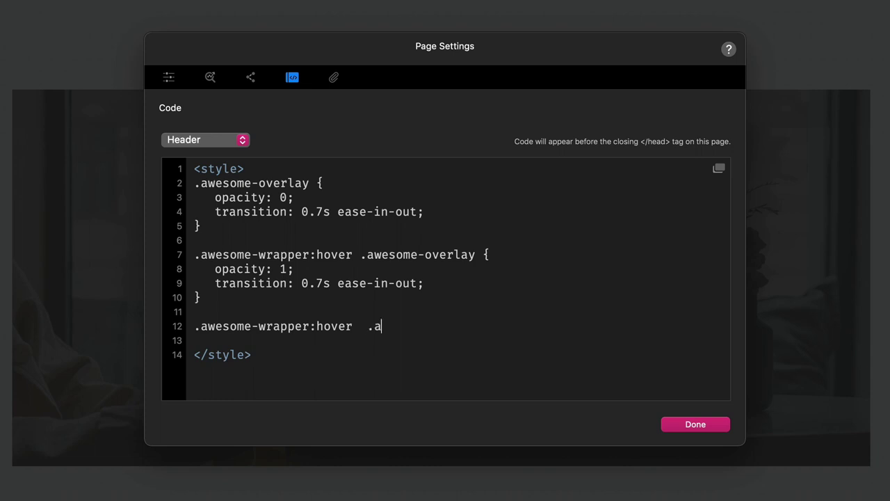
# Complete the new selector with .awesome-img and give it an empty pair of braces.
pyautogui.write('.aweome-imgs')
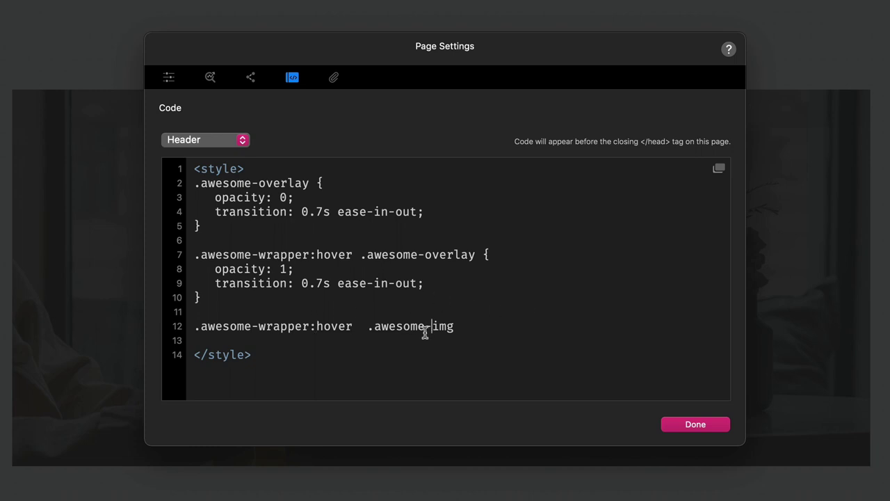
pyautogui.click(478, 327)
pyautogui.write('{')
pyautogui.press('Return')
pyautogui.press('Return')
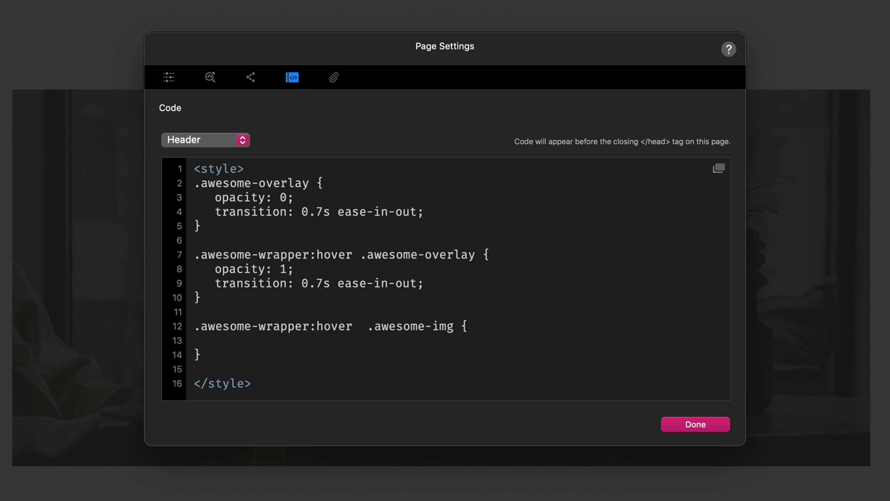
# Add background-size: 110% auto; to the .awesome-img hover rule, apply the header code and test the hover in the page preview.
pyautogui.write('backgroun')
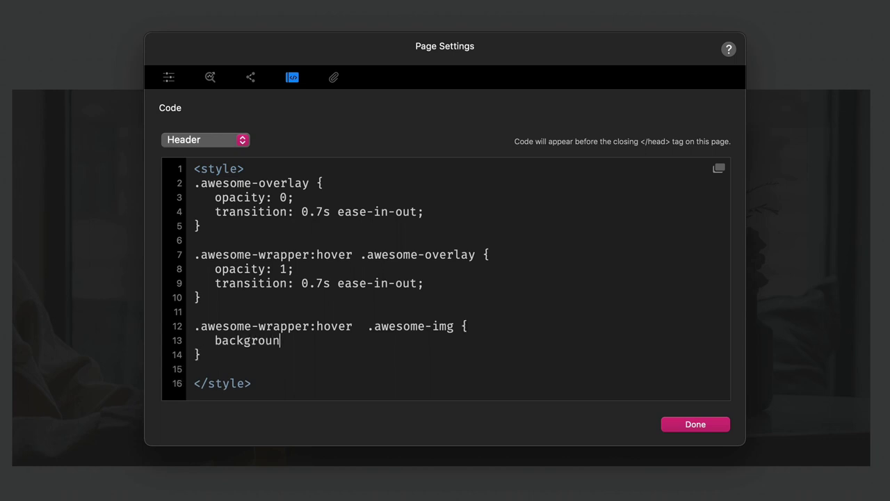
pyautogui.write('d-size: 110% auto;')
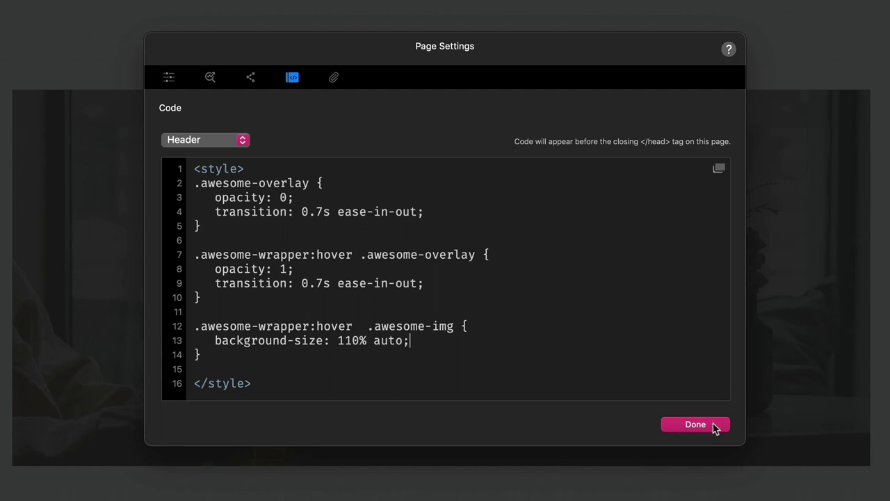
pyautogui.click(714, 423)
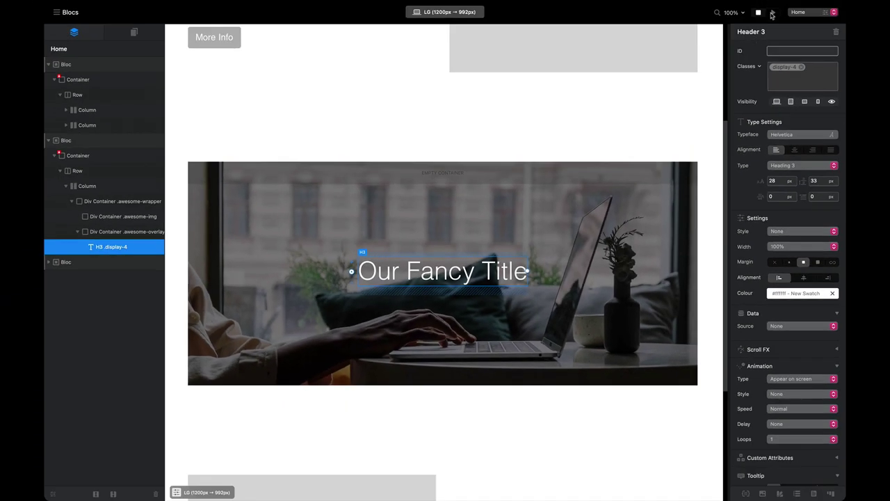
pyautogui.click(772, 12)
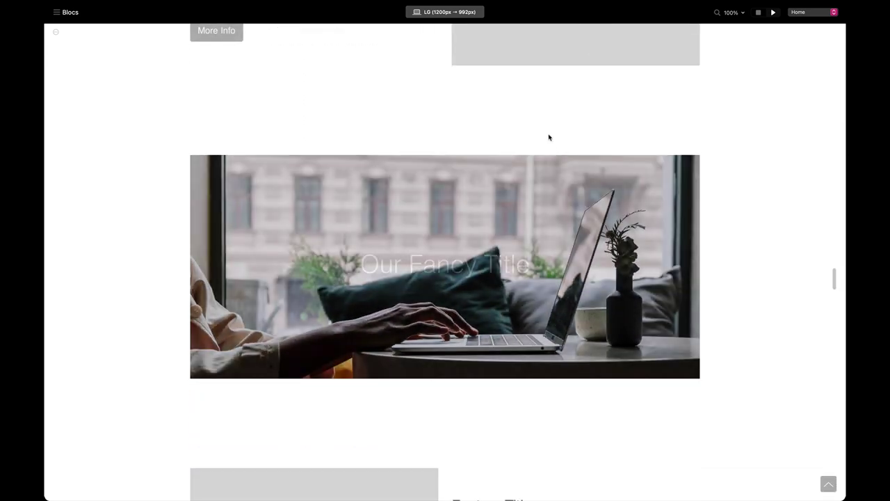
pyautogui.click(758, 13)
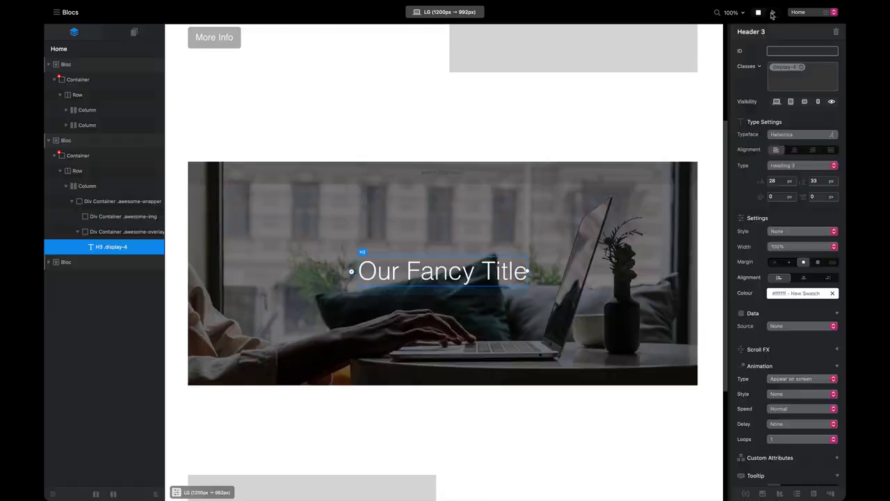
# Set the .awesome-img hover rule's background-size to 105% auto, apply the header code and test it in the page preview.
pyautogui.click(825, 15)
pyautogui.click(429, 182)
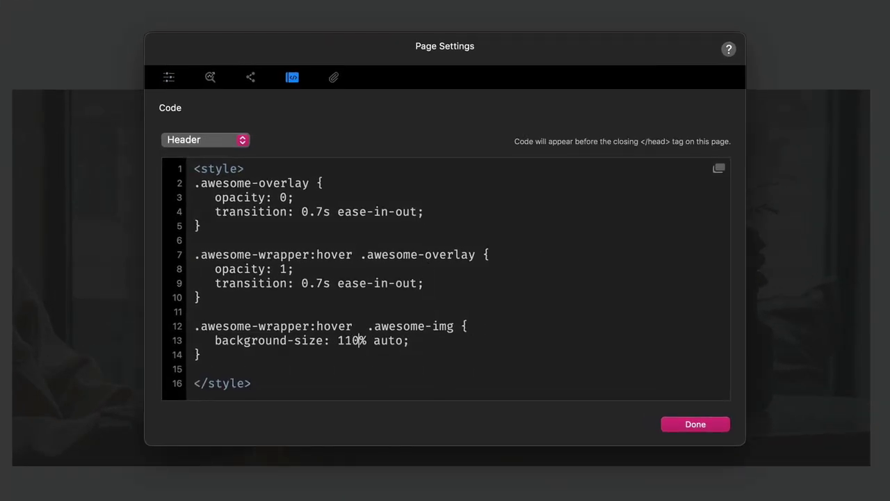
pyautogui.press('BackSpace')
pyautogui.press('BackSpace')
pyautogui.write('4')
pyautogui.press('BackSpace')
pyautogui.write('0')
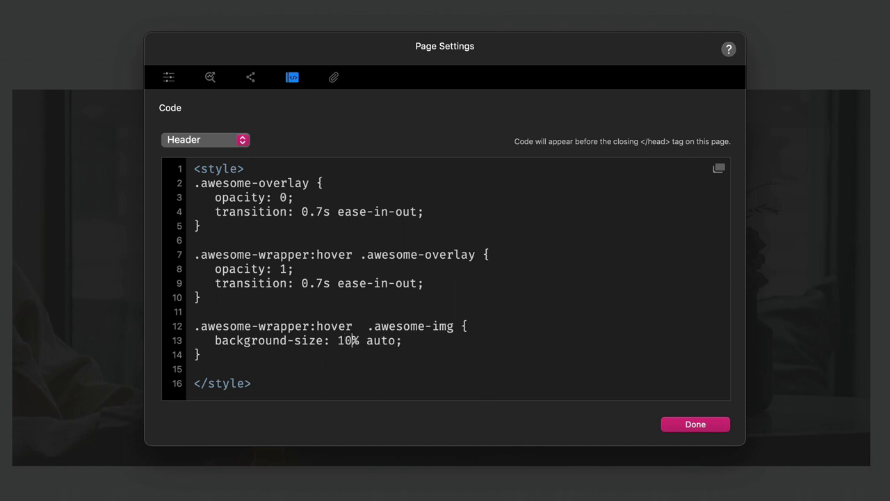
pyautogui.write('5')
pyautogui.click(692, 423)
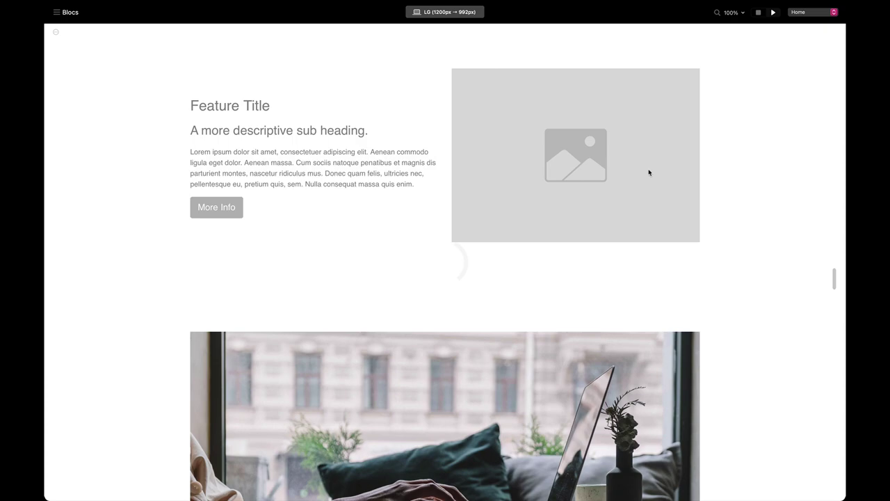
pyautogui.scroll(-5, 647, 202)
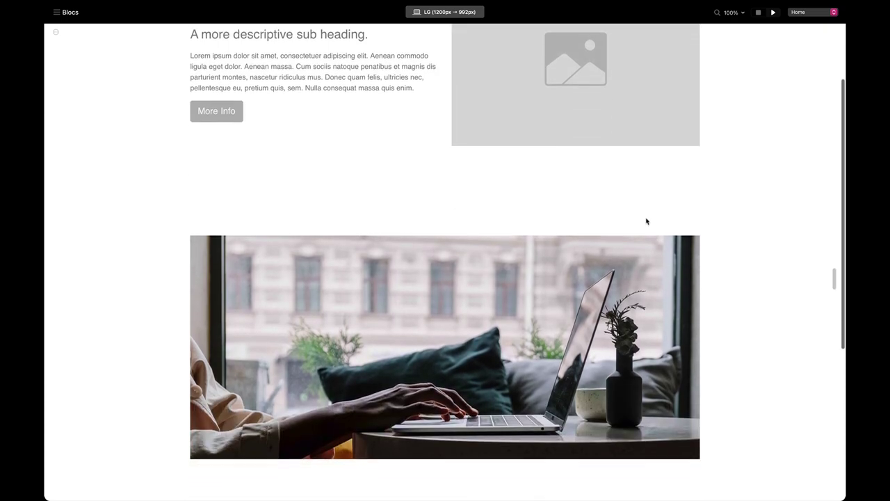
pyautogui.scroll(-1, 647, 221)
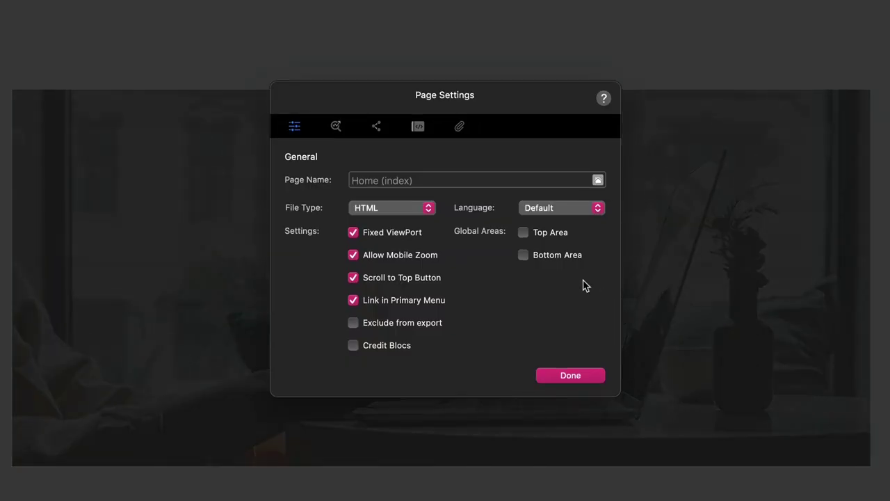
# Set the .awesome-img hover rule's background-size to 103% auto in the page's header code.
pyautogui.click(420, 127)
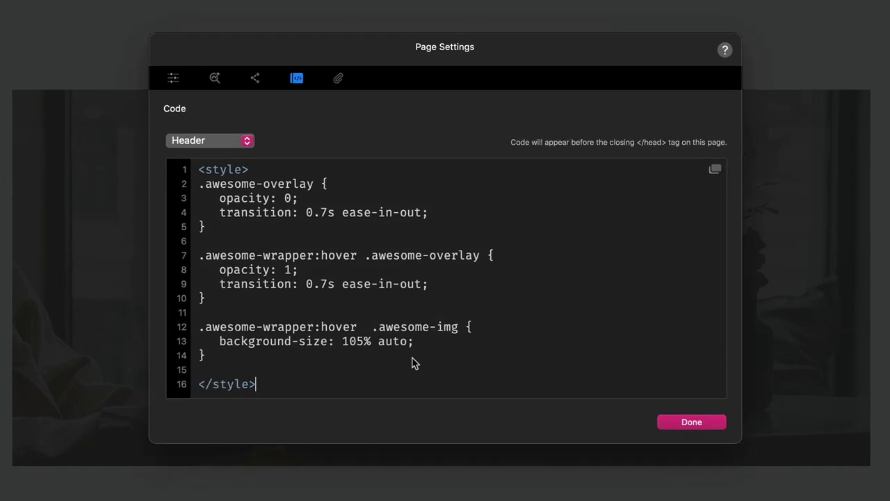
pyautogui.click(359, 340)
pyautogui.press('BackSpace')
pyautogui.write('3')
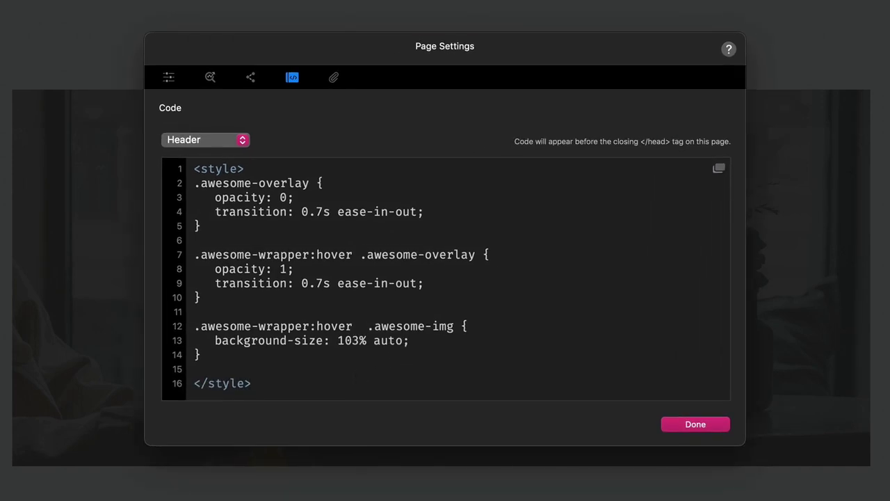
# Copy the 0.7s ease-in-out transition line below the background-size in the .awesome-img hover rule, apply the code and preview the page.
pyautogui.moveTo(425, 283); pyautogui.dragTo(174, 285)
pyautogui.press('super+c')
pyautogui.click(430, 340)
pyautogui.press('Return')
pyautogui.press('super+v')
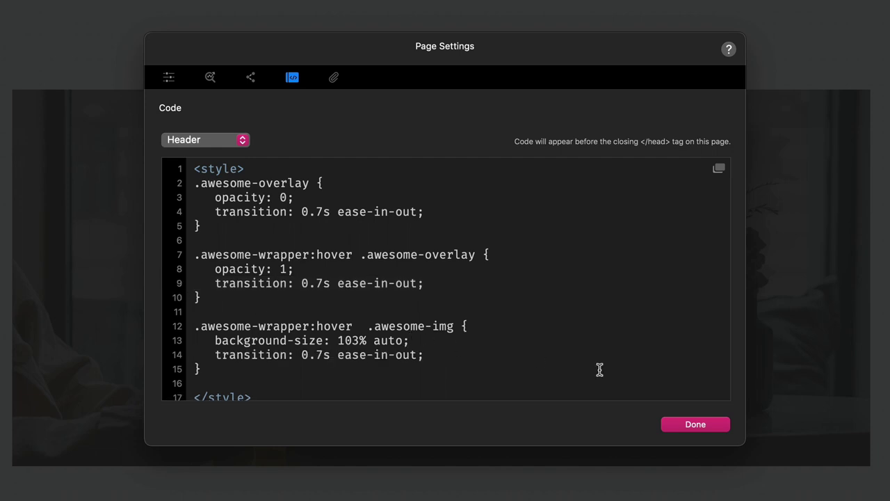
pyautogui.click(688, 424)
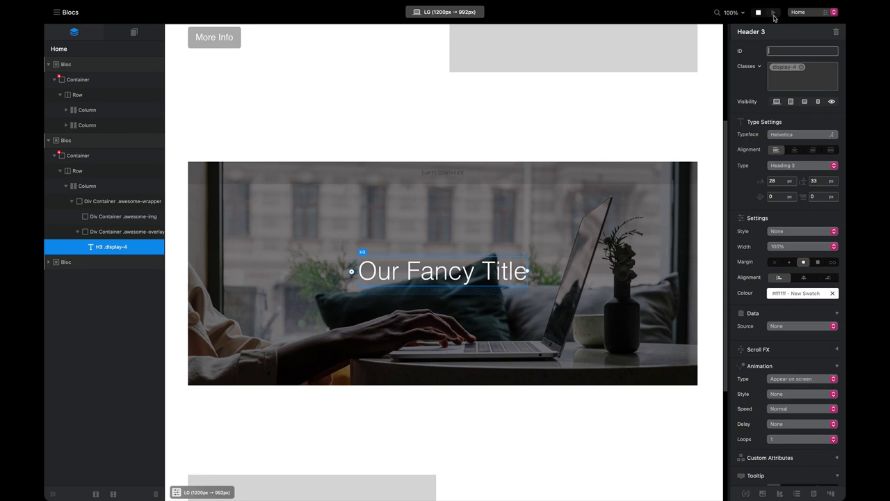
pyautogui.click(773, 12)
pyautogui.scroll(-2, 562, 245)
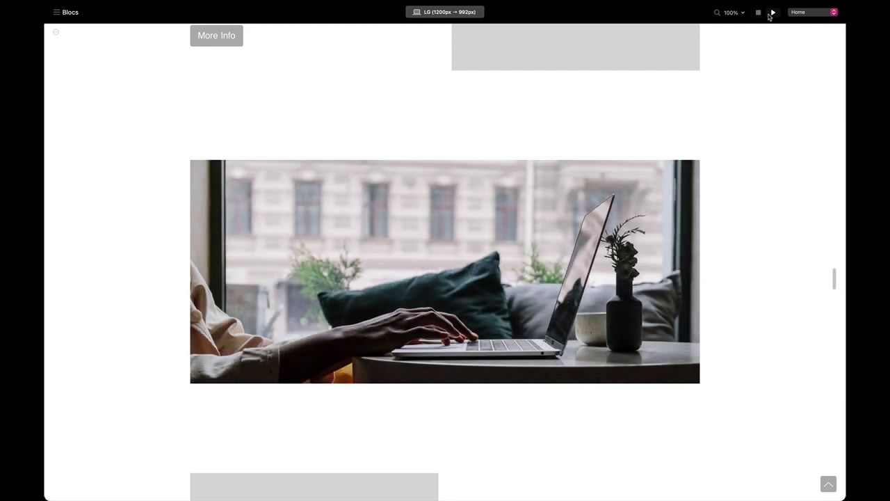
# Add an empty .awesome-img rule directly below the .awesome-overlay rule in the page's header code.
pyautogui.click(759, 13)
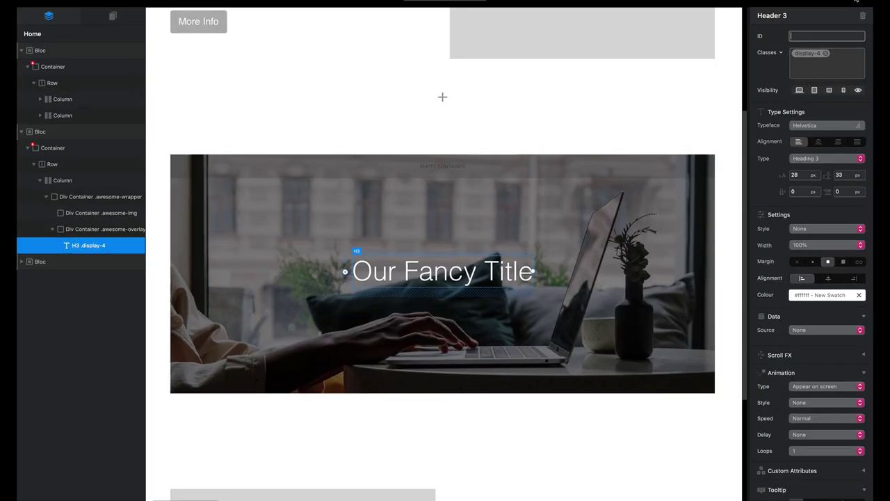
pyautogui.click(824, 12)
pyautogui.click(411, 124)
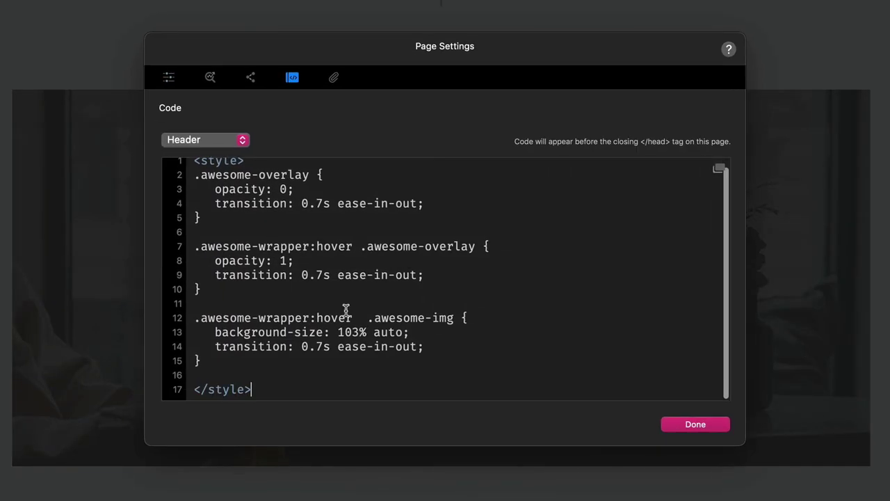
pyautogui.click(236, 226)
pyautogui.press('Return')
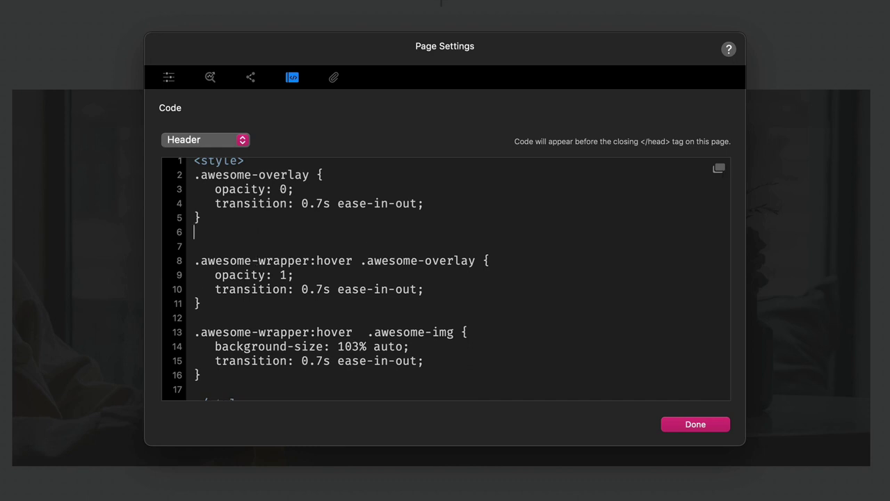
pyautogui.write('.awesome-img')
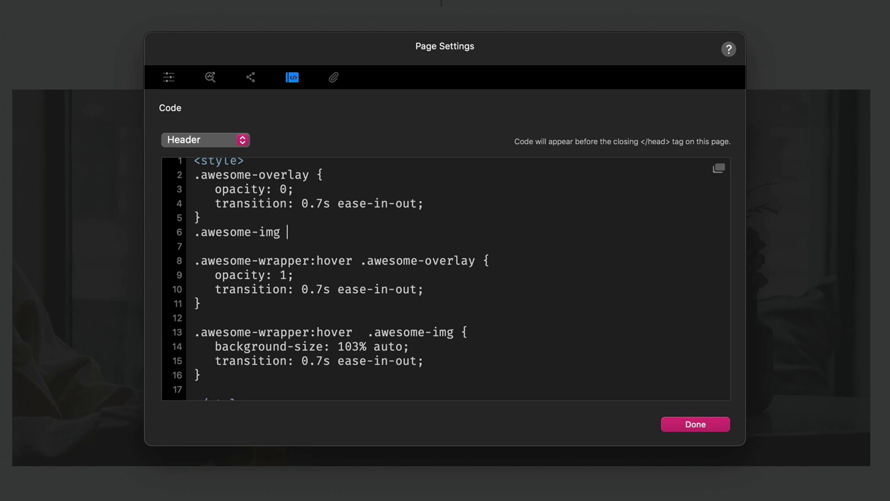
pyautogui.press('Return')
pyautogui.press('Return')
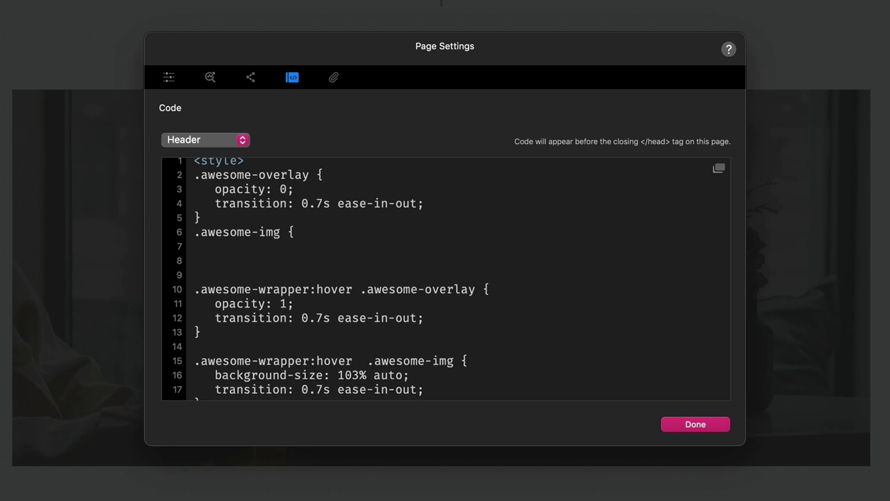
# Copy the transition: 0.7s ease-in-out; line into the base .awesome-img rule and apply the header code.
pyautogui.scroll(-3, 254, 279)
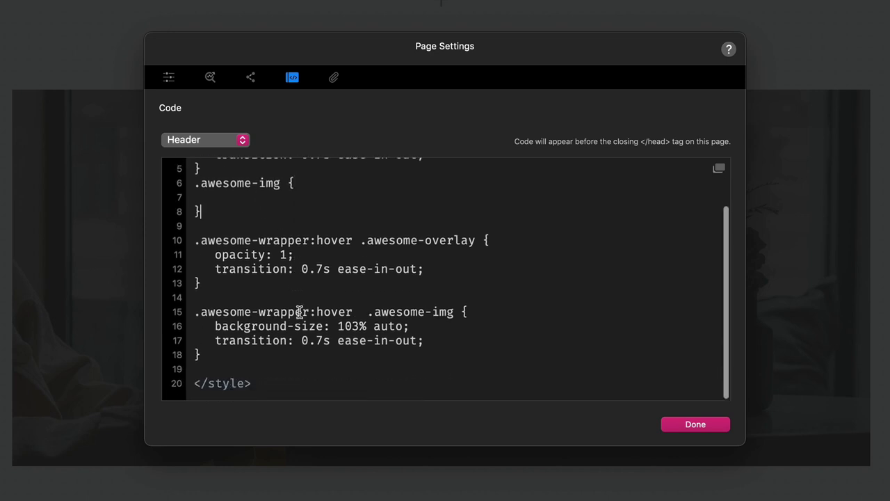
pyautogui.moveTo(431, 351); pyautogui.dragTo(185, 345)
pyautogui.press('super+c')
pyautogui.scroll(3, 226, 348)
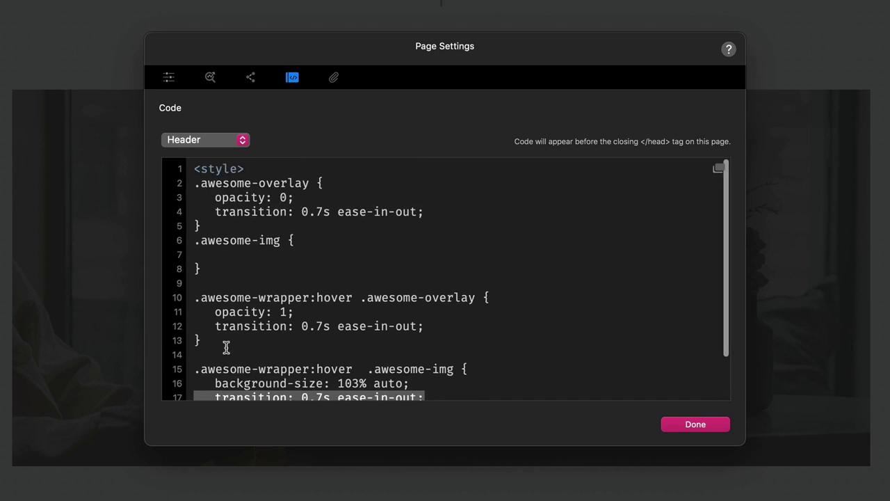
pyautogui.click(224, 253)
pyautogui.press('super+v')
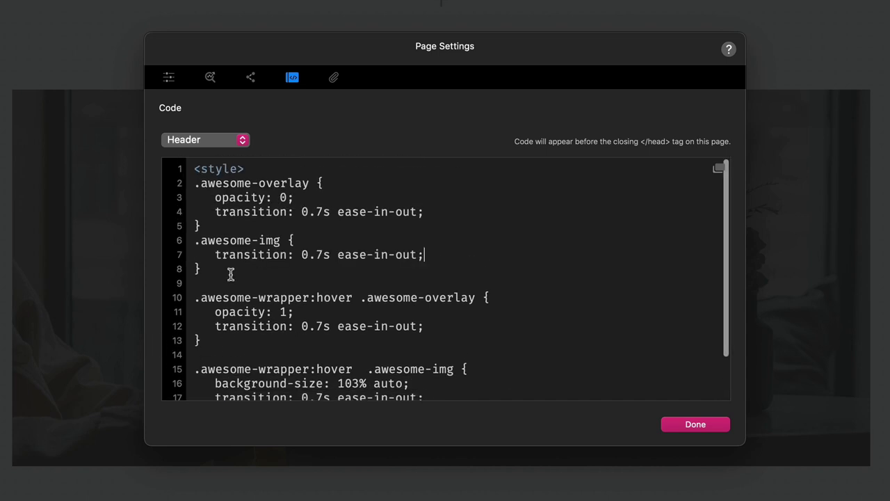
pyautogui.click(696, 423)
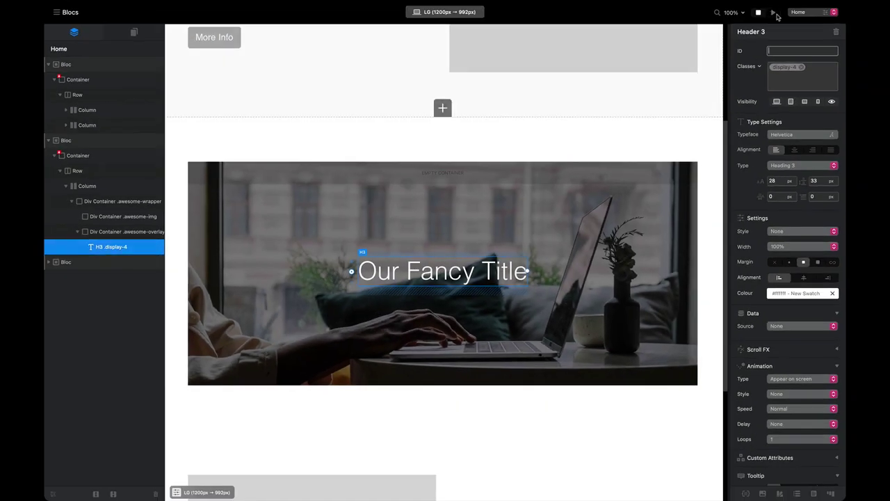
# Preview the page to examine the laptop image zooming smoothly together with the overlay fade on hover.
pyautogui.click(774, 13)
pyautogui.scroll(-3, 567, 162)
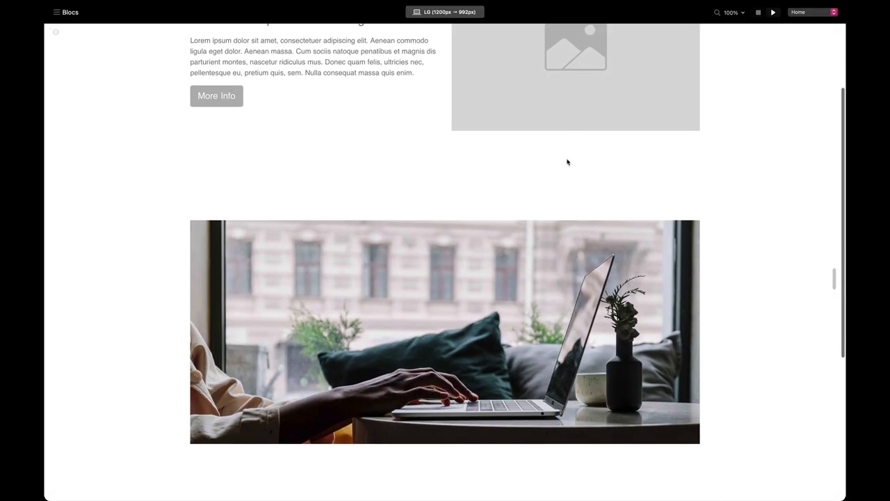
pyautogui.scroll(-1, 565, 195)
pyautogui.scroll(-1, 563, 243)
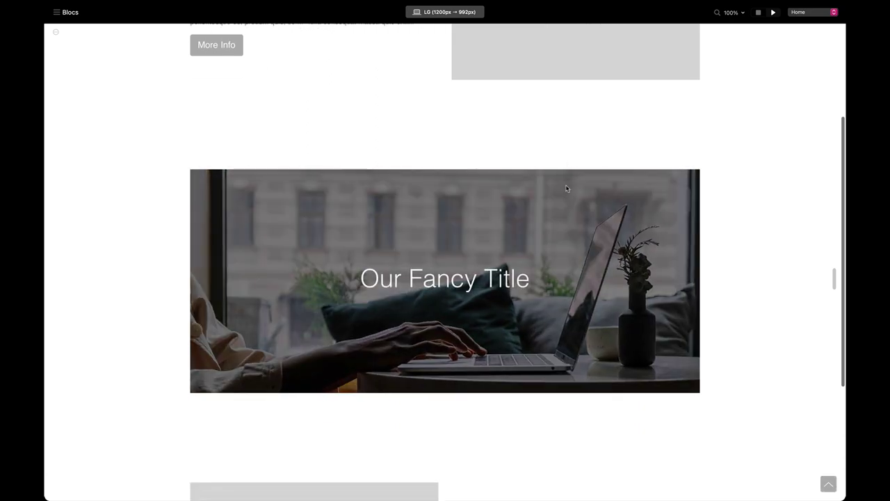
# Leave the preview, set the background-size in the .awesome-wrapper:hover .awesome-img rule to 102% auto and apply the header code.
pyautogui.click(759, 13)
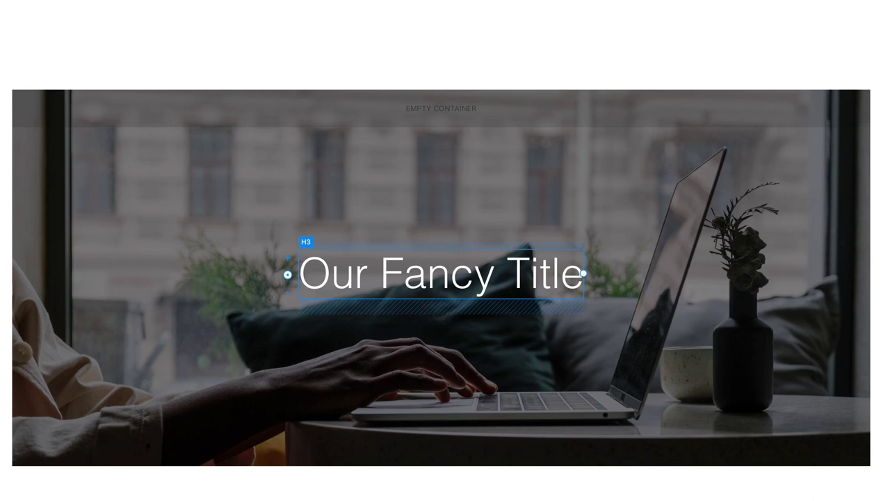
pyautogui.scroll(-5, 797, 21)
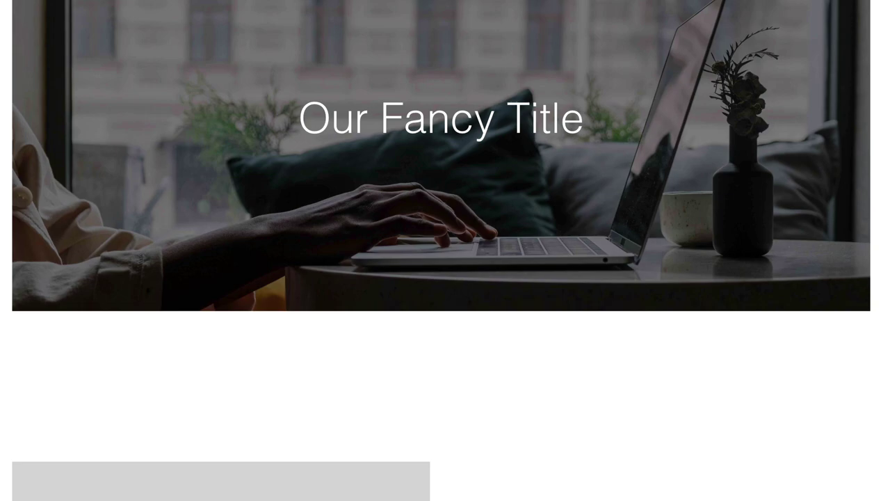
pyautogui.press('super+shift+p')
pyautogui.click(421, 128)
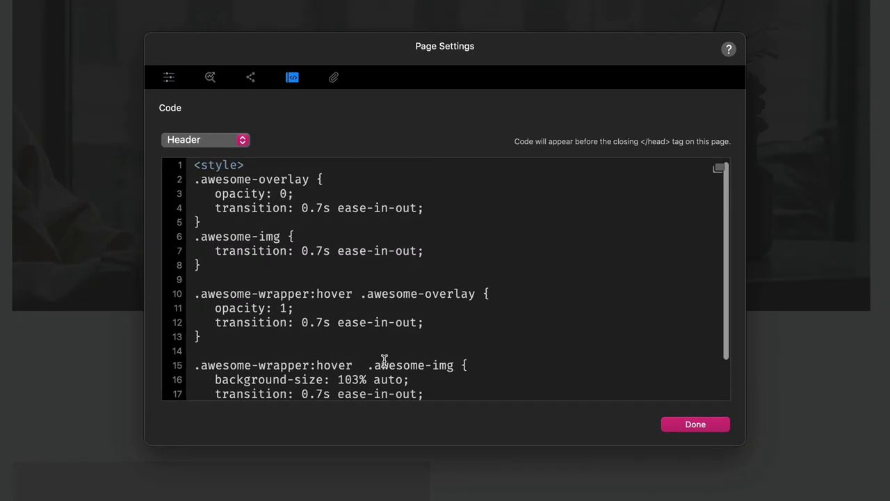
pyautogui.scroll(3, 292, 306)
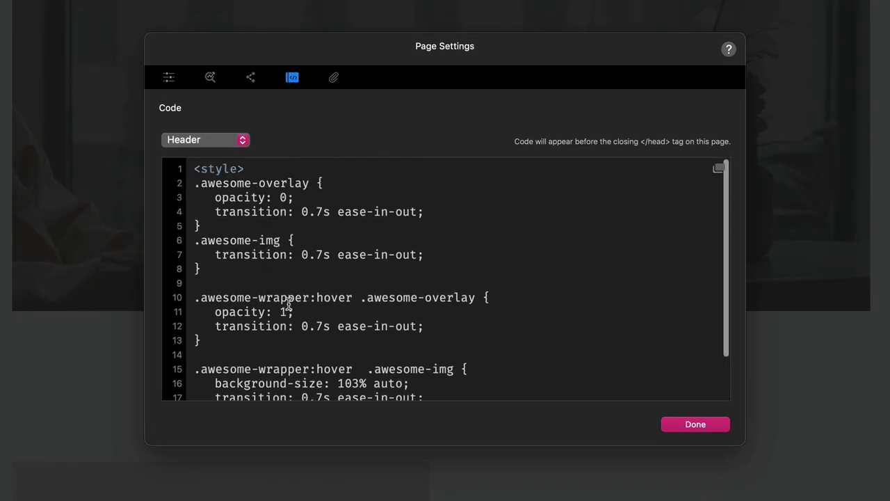
pyautogui.scroll(-3, 287, 304)
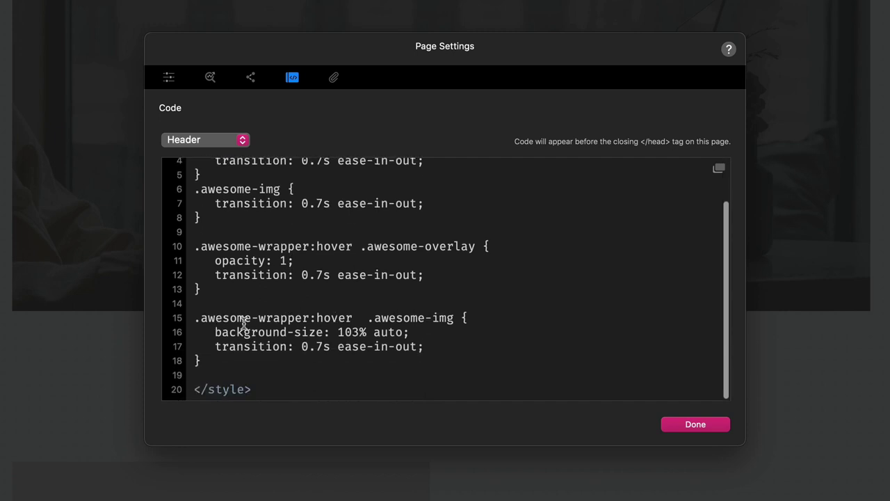
pyautogui.click(359, 333)
pyautogui.press('BackSpace')
pyautogui.write('2')
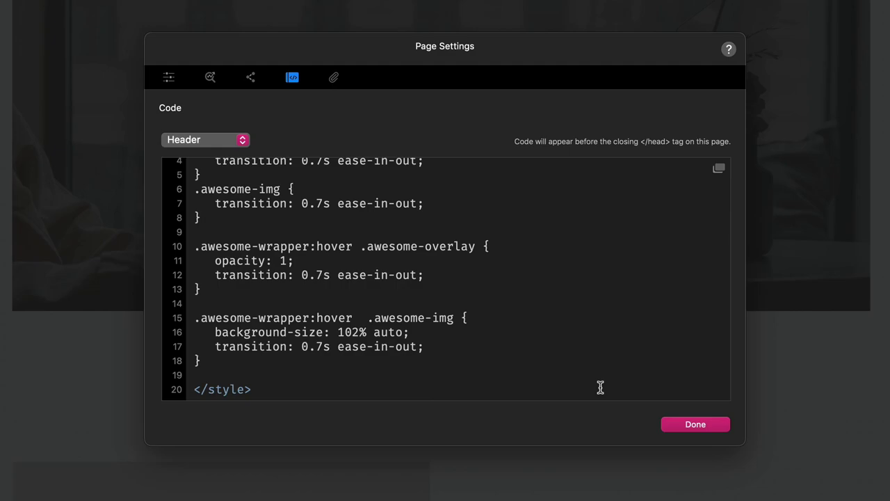
pyautogui.click(699, 428)
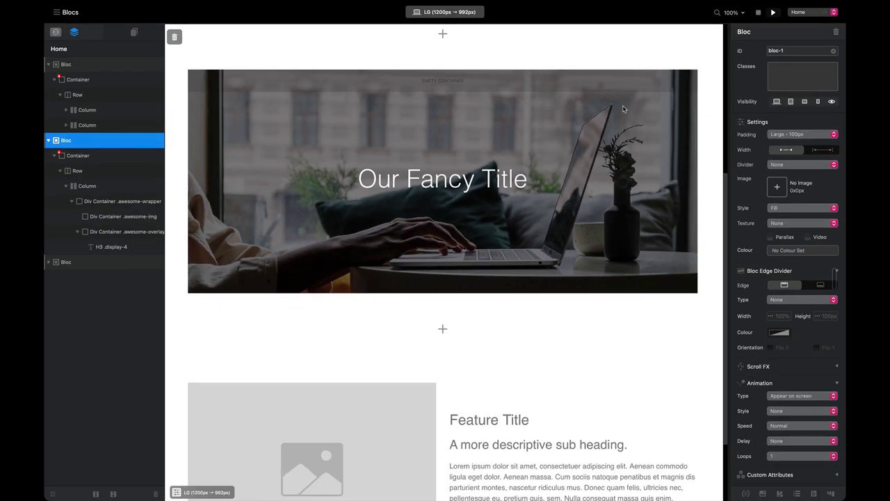
# Preview the page to check the reduced background zoom on the laptop image, and return to the editor.
pyautogui.press('super+p')
pyautogui.scroll(-5, 557, 147)
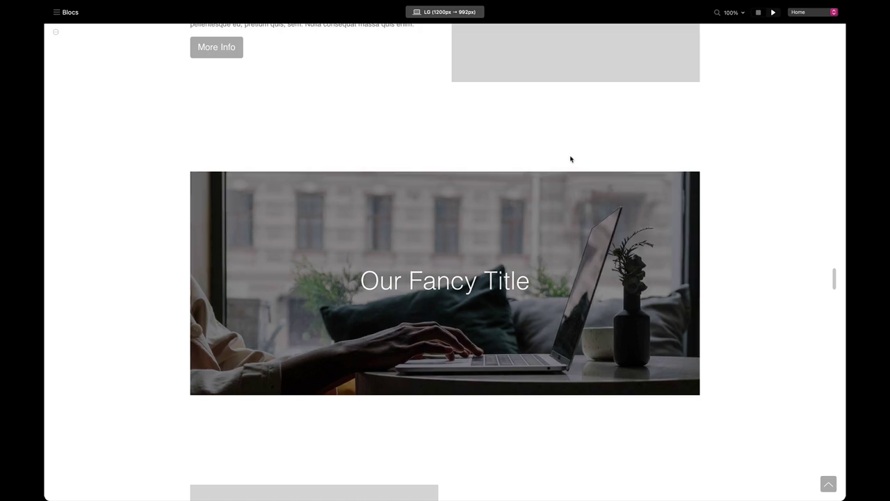
pyautogui.press('Escape')
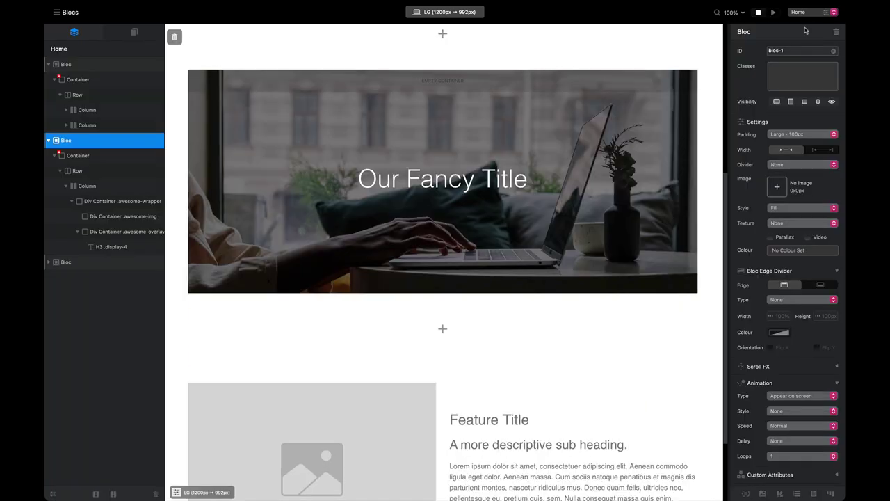
# Set the transition duration in the .awesome-wrapper:hover .awesome-img rule of the page's header code to 1s.
pyautogui.click(825, 13)
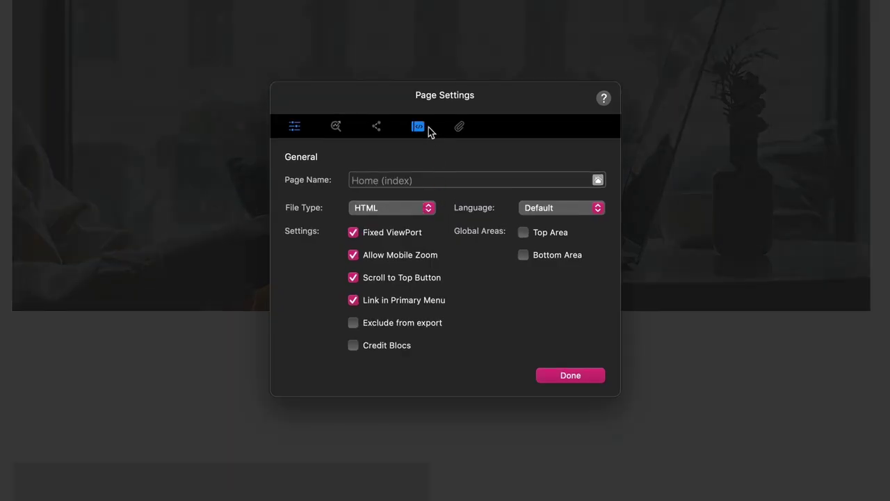
pyautogui.click(425, 129)
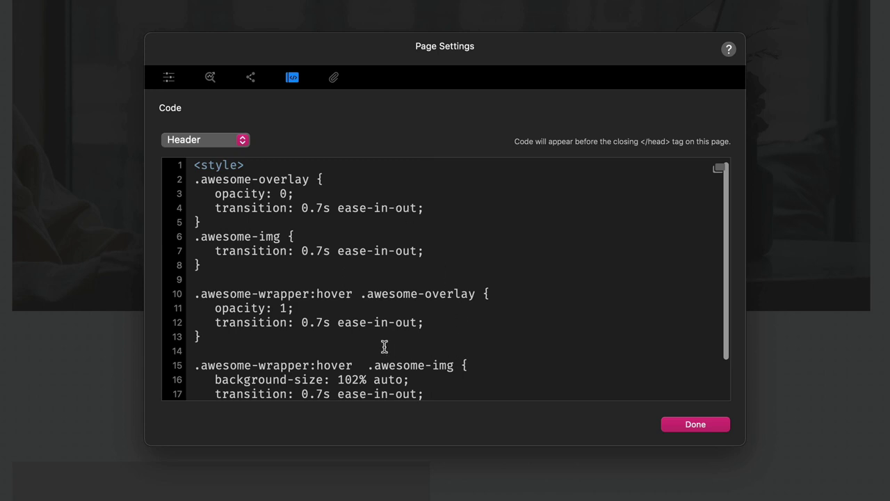
pyautogui.scroll(1, 326, 338)
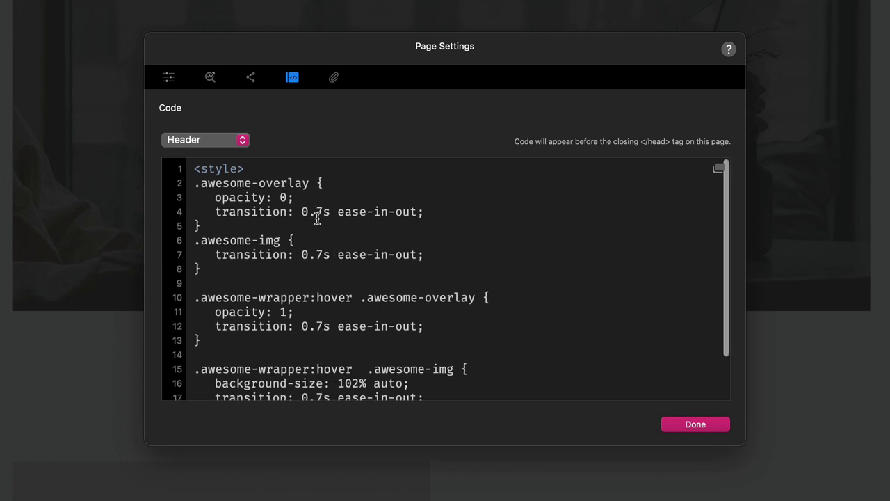
pyautogui.scroll(-3, 318, 219)
pyautogui.click(323, 335)
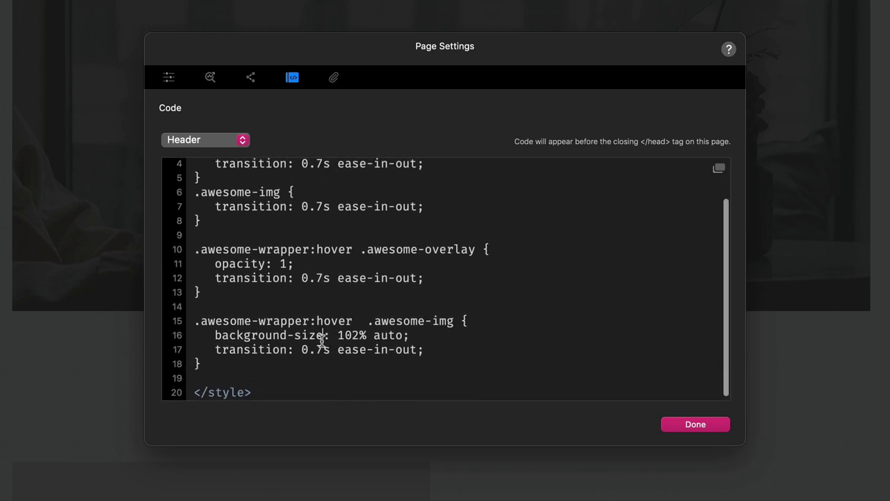
pyautogui.click(322, 351)
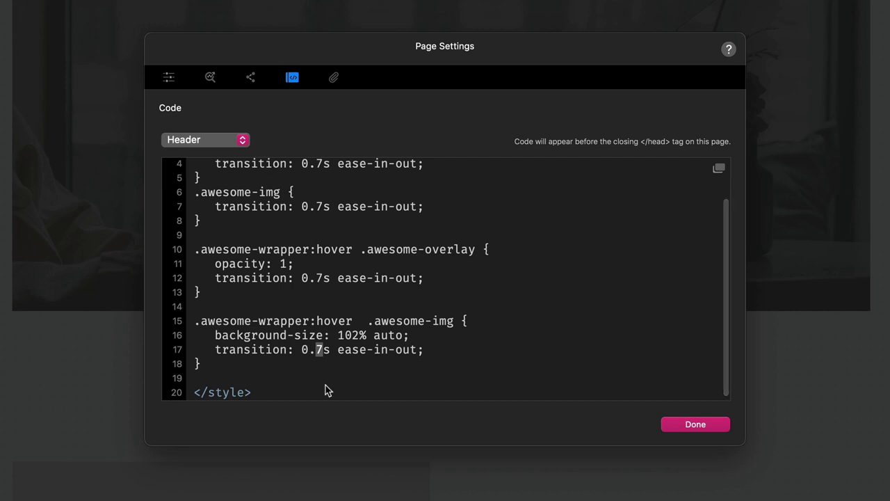
pyautogui.press('BackSpace')
pyautogui.press('BackSpace')
pyautogui.press('BackSpace')
pyautogui.write('1')
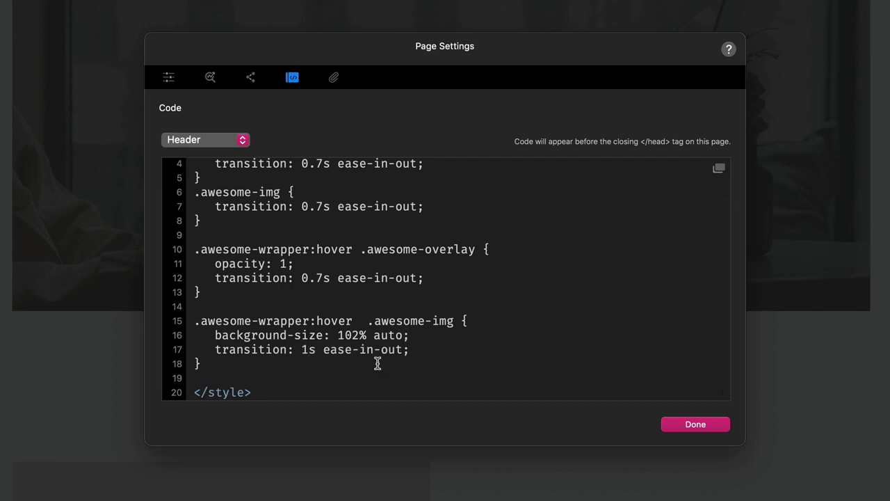
# Set the transition duration in the base .awesome-img rule to 1s and apply the header code.
pyautogui.scroll(2, 313, 253)
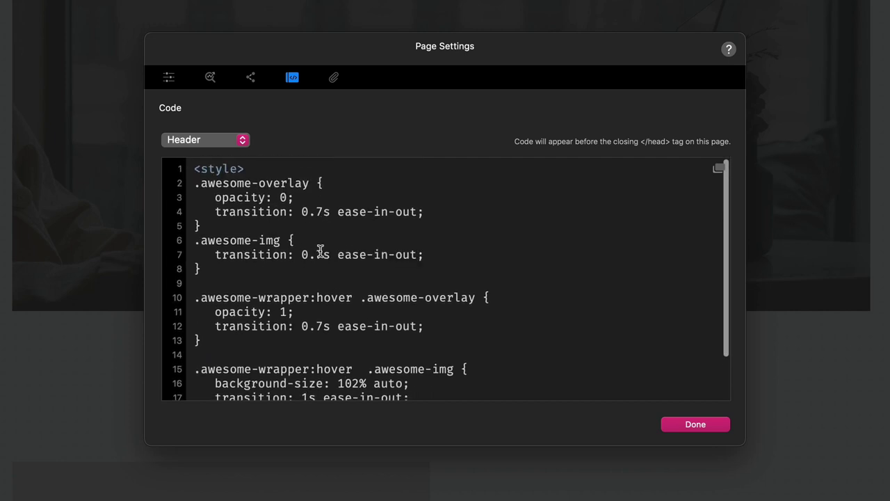
pyautogui.click(320, 252)
pyautogui.press('BackSpace')
pyautogui.press('BackSpace')
pyautogui.press('BackSpace')
pyautogui.write('1')
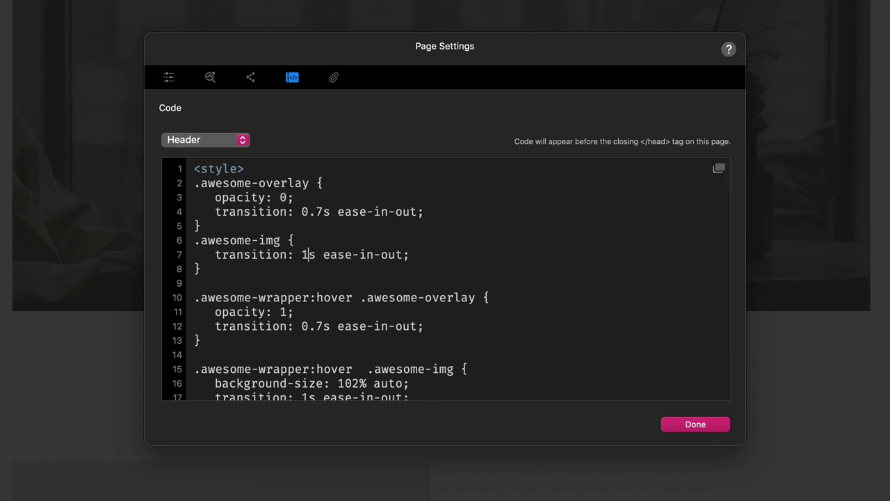
pyautogui.click(694, 427)
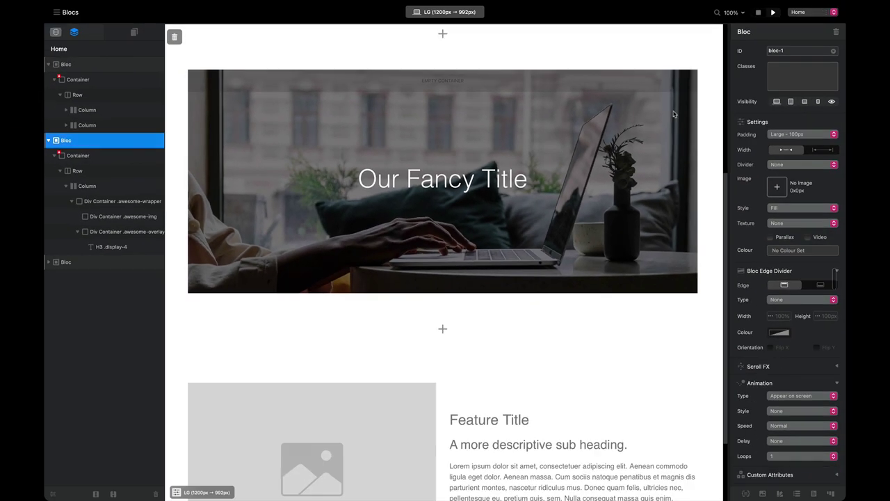
# Preview the page to examine the slower image zoom and the overlay's title text, and return to the editor.
pyautogui.press('super+p')
pyautogui.scroll(-5, 541, 179)
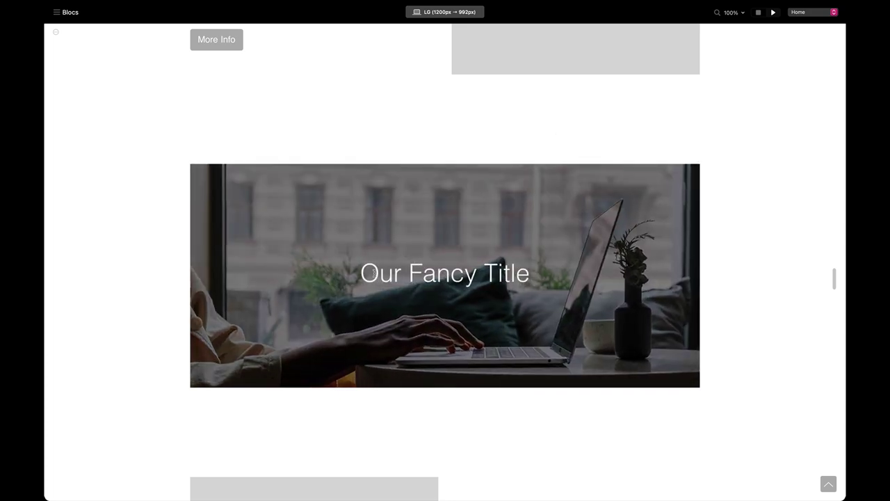
pyautogui.moveTo(352, 277); pyautogui.dragTo(532, 286)
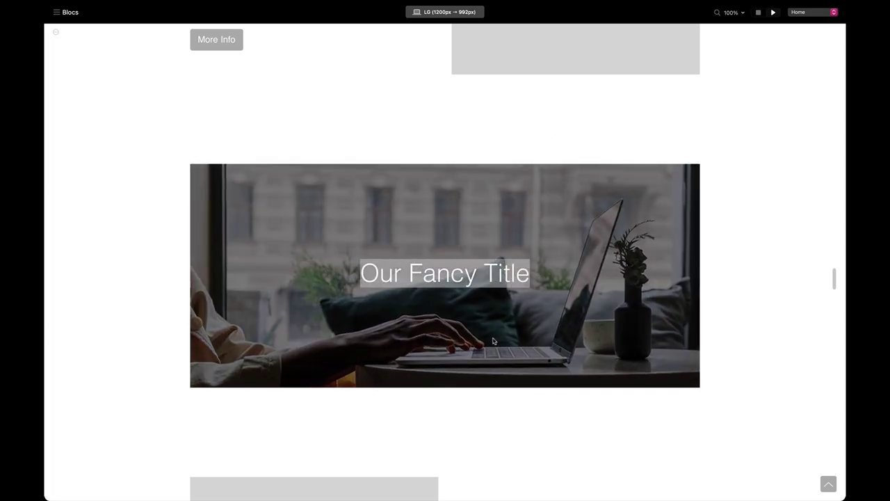
pyautogui.click(512, 279)
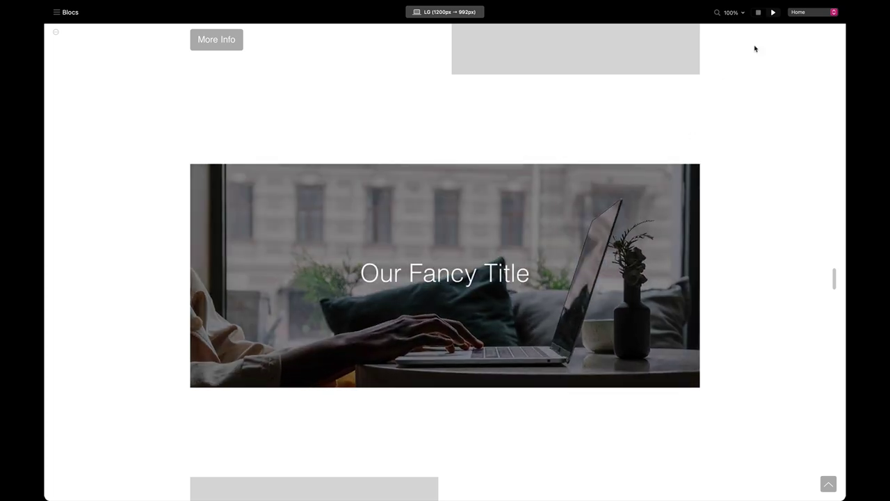
pyautogui.click(758, 12)
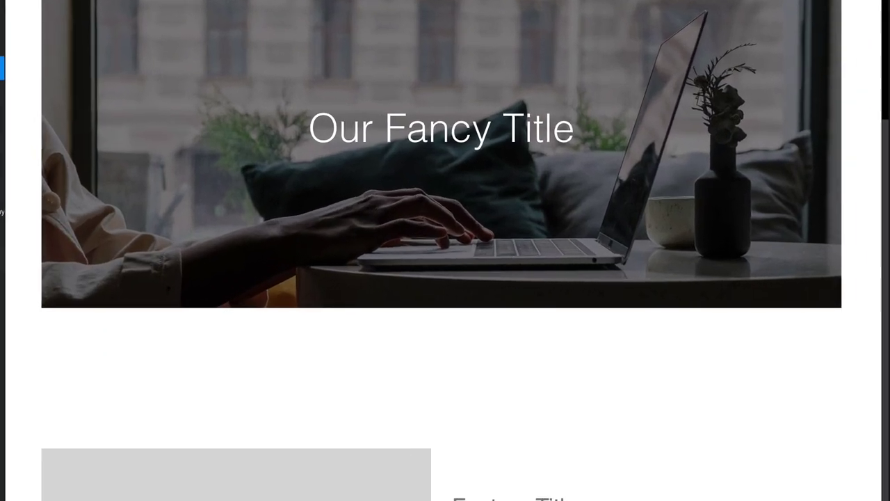
# Add an .awesome-overlay h3 rule with margin-top: 0px; between the .awesome-overlay and .awesome-img rules in the page's header code.
pyautogui.click(825, 13)
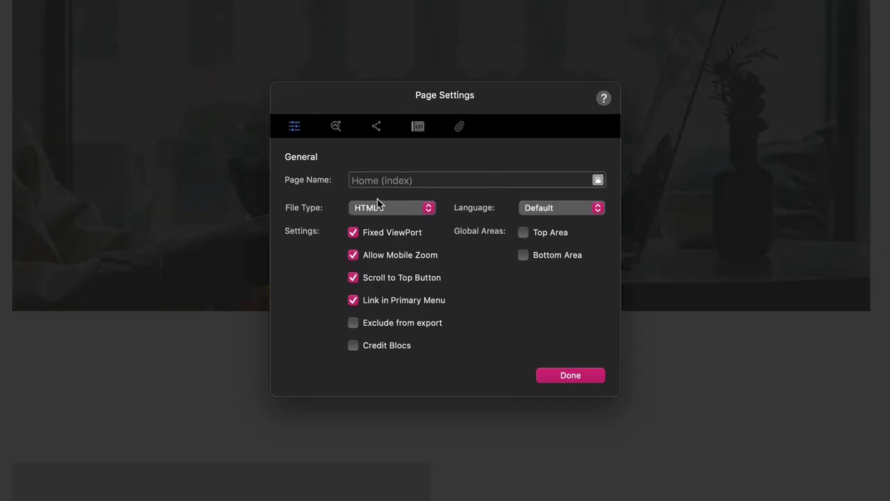
pyautogui.click(420, 128)
pyautogui.click(319, 218)
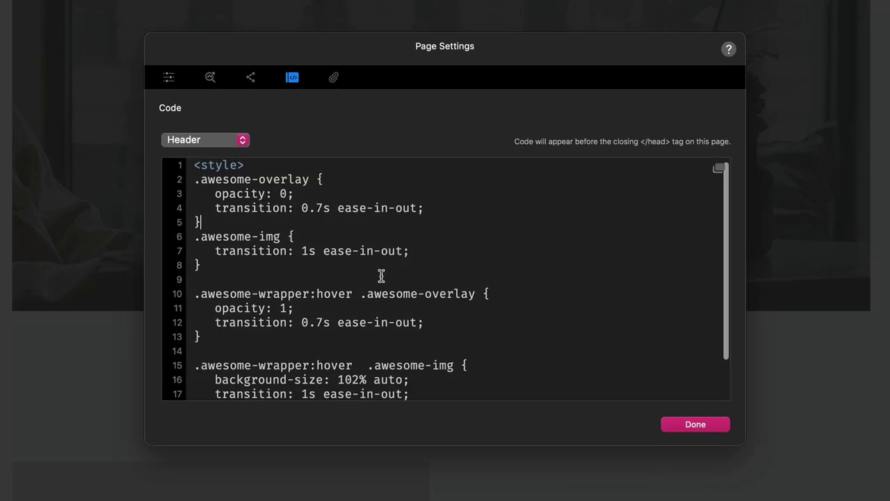
pyautogui.press('Return')
pyautogui.press('Return')
pyautogui.press('Up')
pyautogui.press('Return')
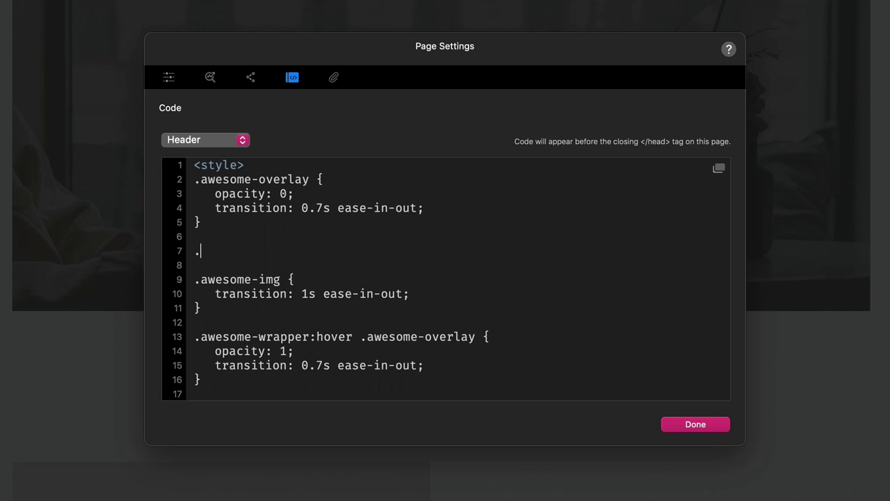
pyautogui.write('.awesome-overlay h')
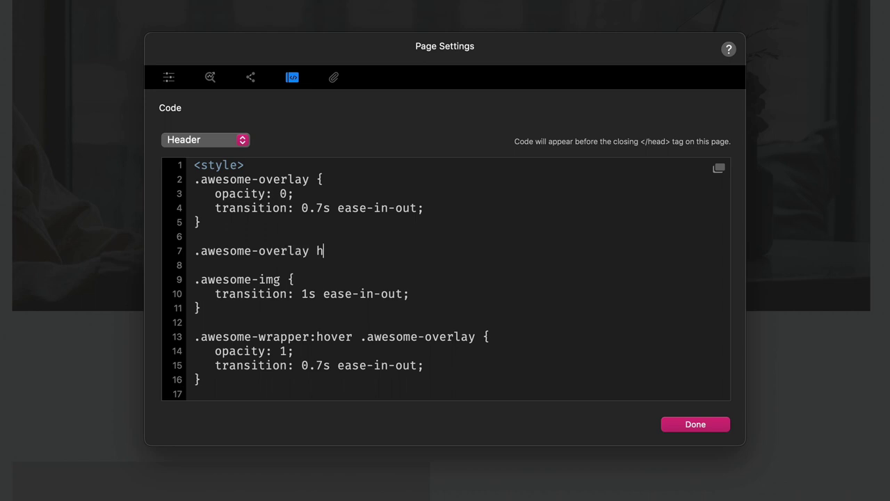
pyautogui.write('3 {')
pyautogui.press('Return')
pyautogui.press('Return')
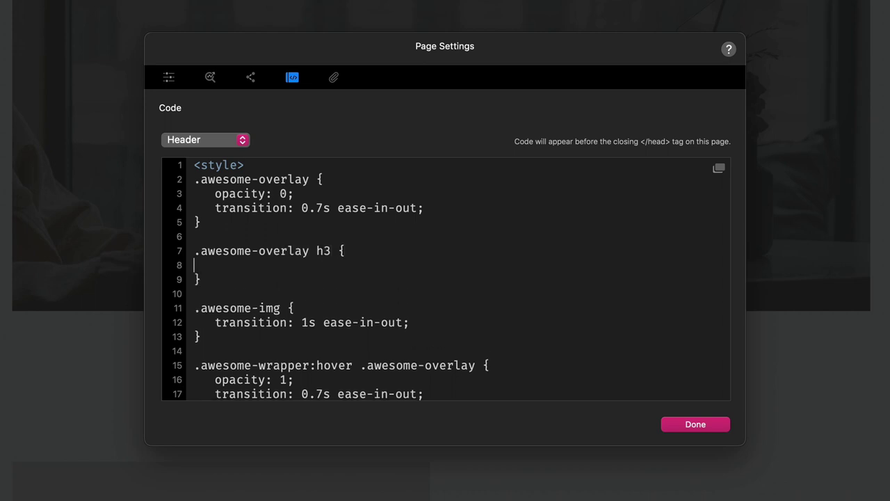
pyautogui.write('margin-top: 0px;')
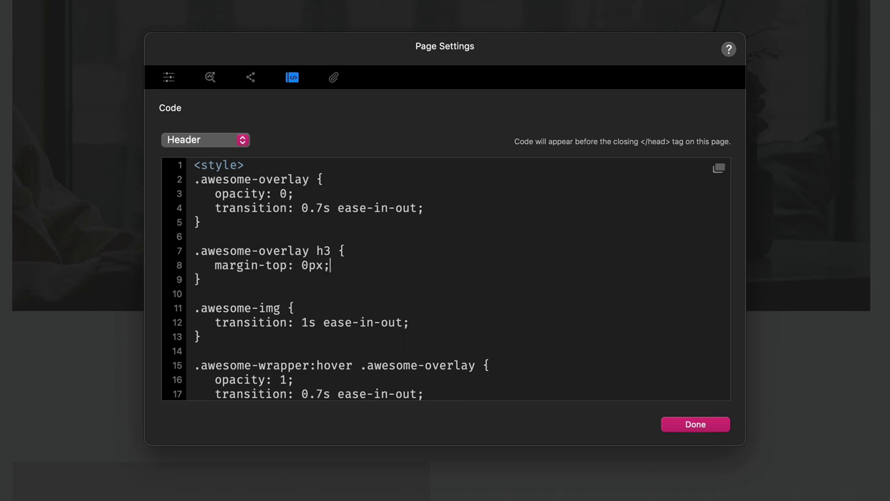
# Copy the transition: 0.7s ease-in-out; line from the .awesome-overlay rule into the .awesome-overlay h3 rule below margin-top.
pyautogui.moveTo(427, 208); pyautogui.dragTo(193, 207)
pyautogui.press('super+c')
pyautogui.click(351, 271)
pyautogui.press('Return')
pyautogui.press('super+v')
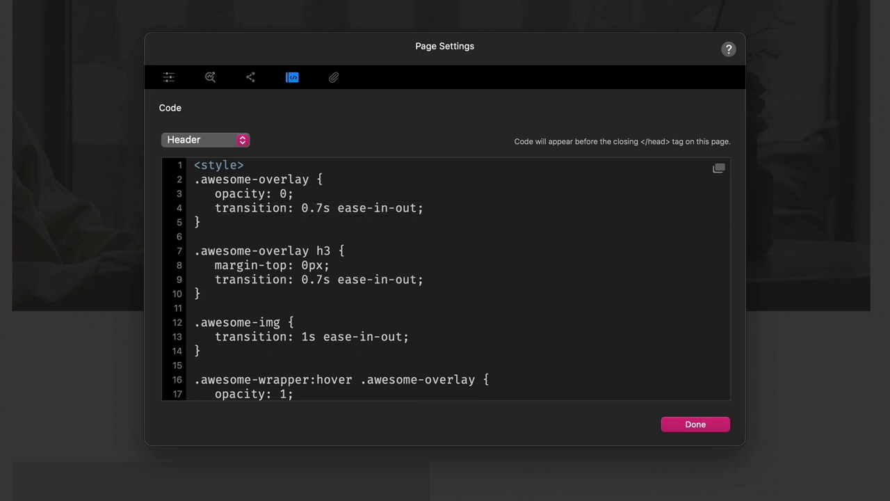
# Copy the .awesome-wrapper:hover selector onto a new line below the last hover rule to begin another rule.
pyautogui.scroll(-1, 328, 232)
pyautogui.scroll(-5, 334, 293)
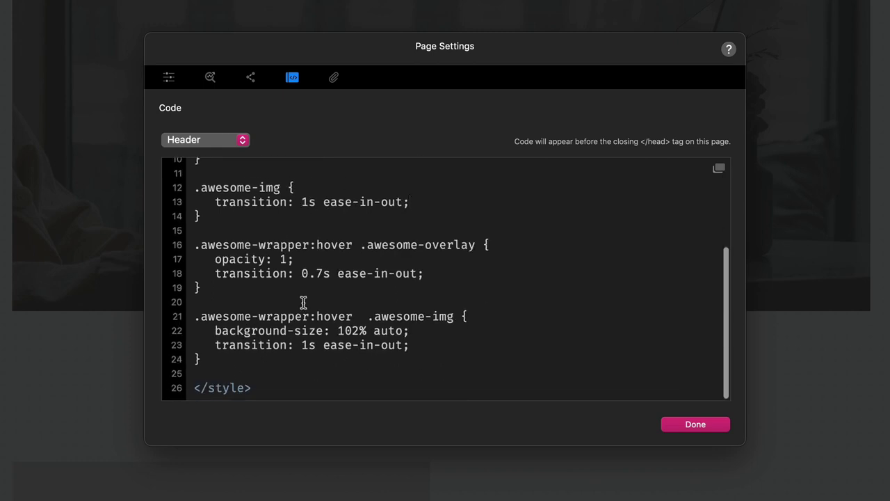
pyautogui.moveTo(353, 318); pyautogui.dragTo(186, 320)
pyautogui.press('super+c')
pyautogui.press('Down')
pyautogui.press('Down')
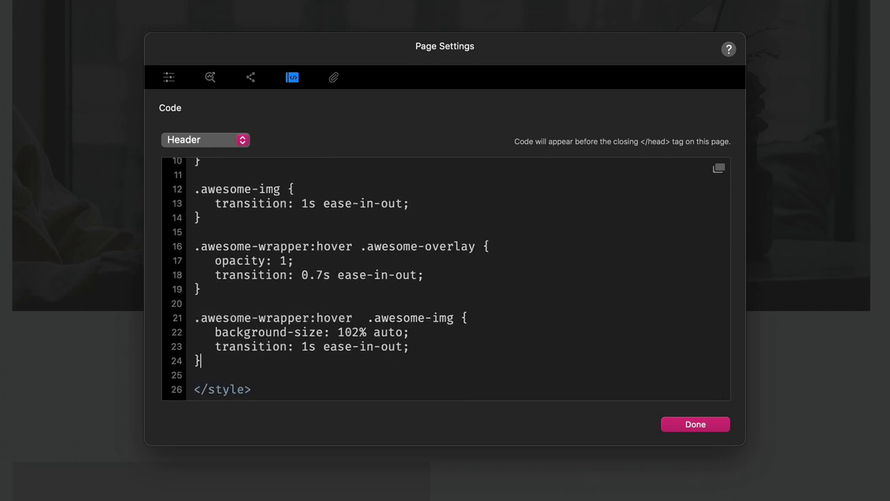
pyautogui.press('Return')
pyautogui.press('super+v')
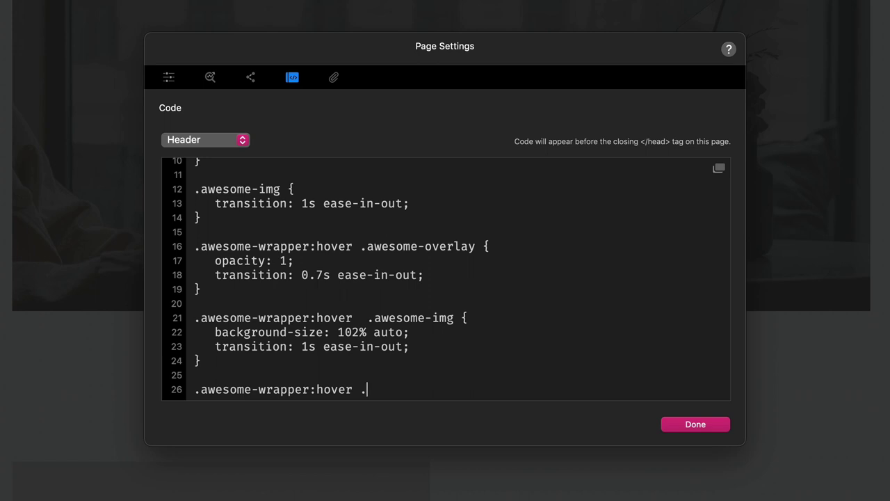
# Copy the .awesome-overlay h3 selector from its rule to follow .awesome-wrapper:hover on line 26 of the header code.
pyautogui.scroll(-2, 378, 313)
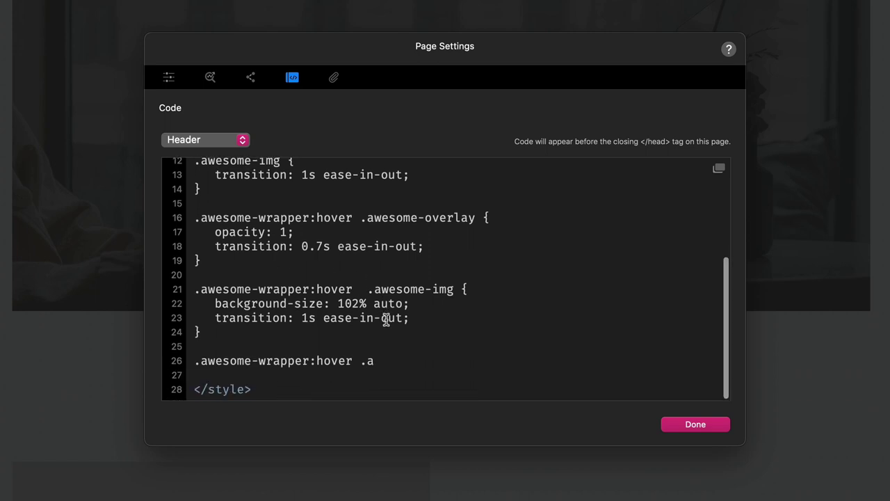
pyautogui.scroll(5, 376, 306)
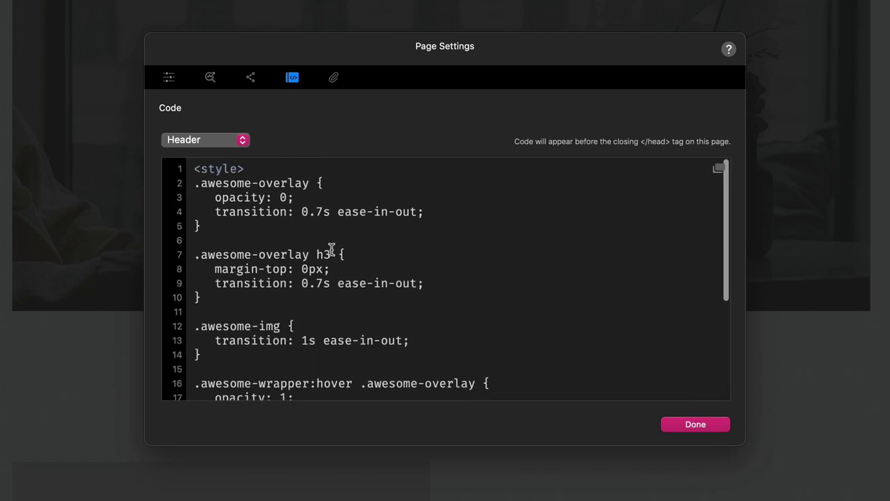
pyautogui.moveTo(334, 254); pyautogui.dragTo(182, 256)
pyautogui.press('super+c')
pyautogui.scroll(-5, 231, 259)
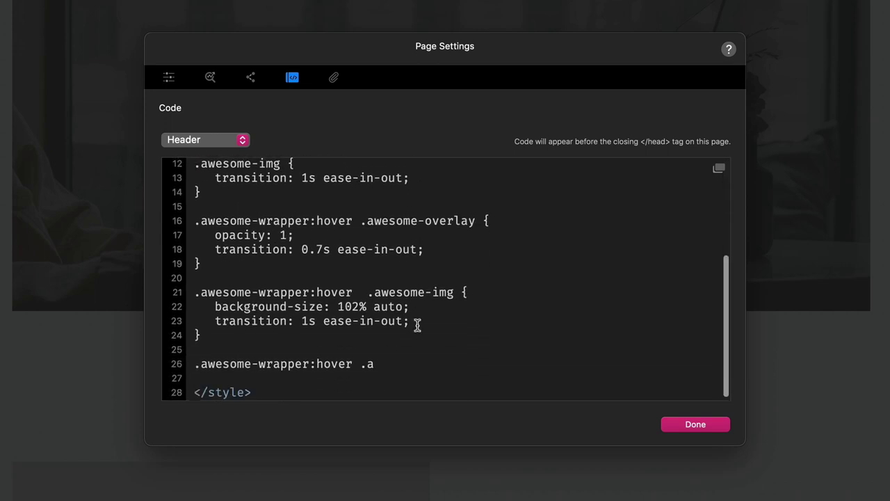
pyautogui.click(373, 360)
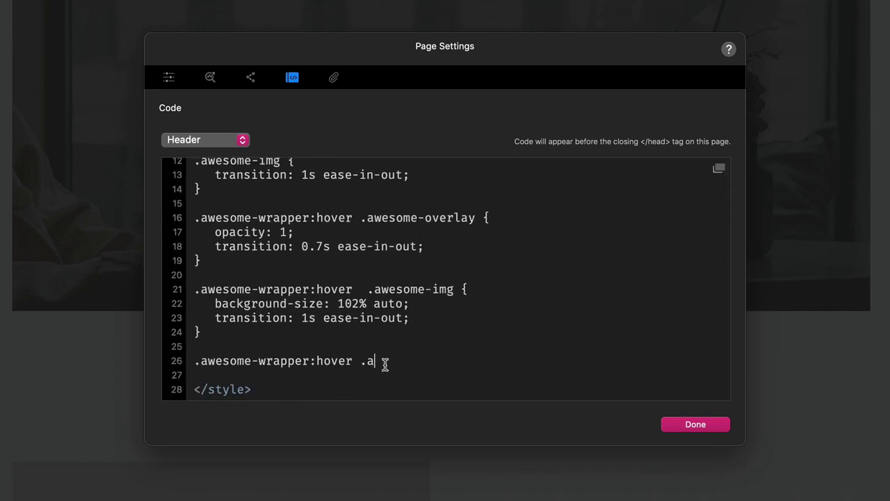
pyautogui.press('BackSpace')
pyautogui.press('super+v')
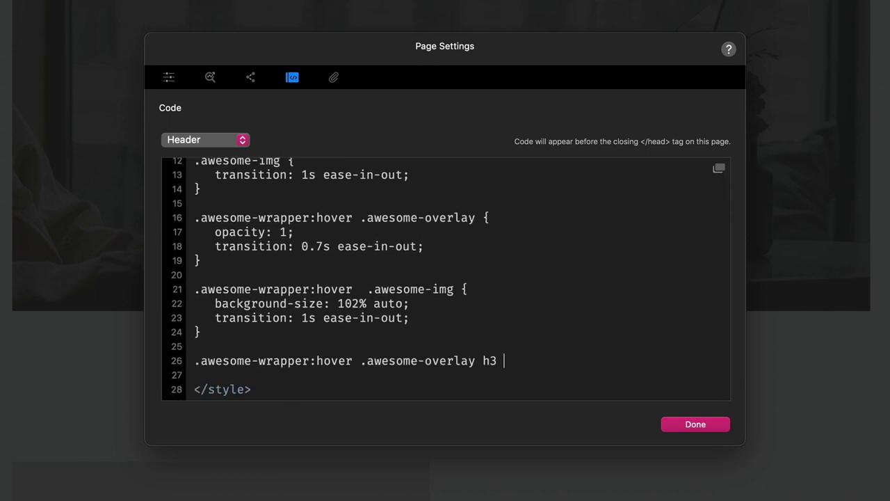
# Add braces to the .awesome-wrapper:hover .awesome-overlay h3 rule, enclosing margin-top: 0px;.
pyautogui.press('Return')
pyautogui.press('Return')
pyautogui.write('}')
pyautogui.write('gin')
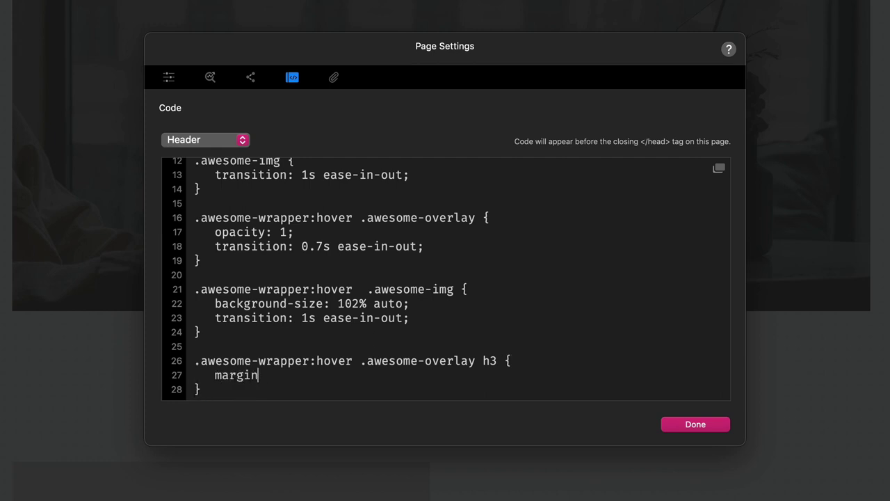
pyautogui.write('-top: 0px;')
# Copy the transition: 0.7s ease-in-out; line from the .awesome-overlay h3 rule into the h3 hover rule below margin-top.
pyautogui.scroll(5, 390, 342)
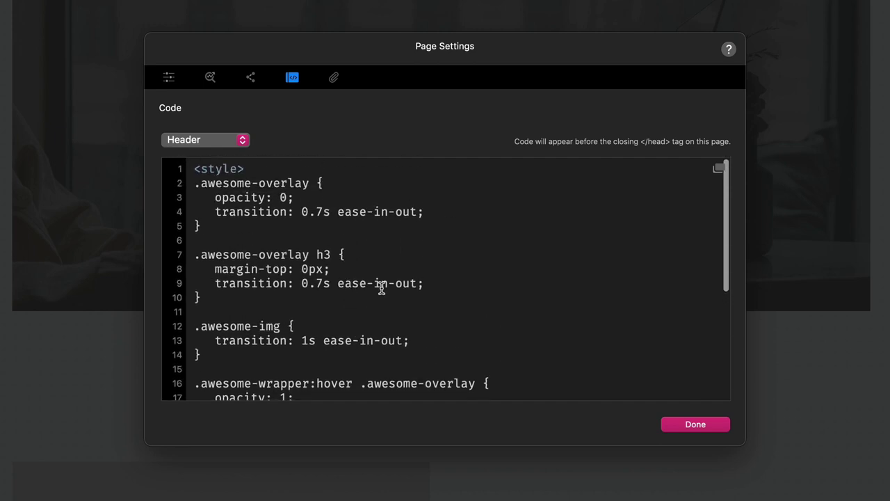
pyautogui.moveTo(430, 283); pyautogui.dragTo(178, 289)
pyautogui.press('super+c')
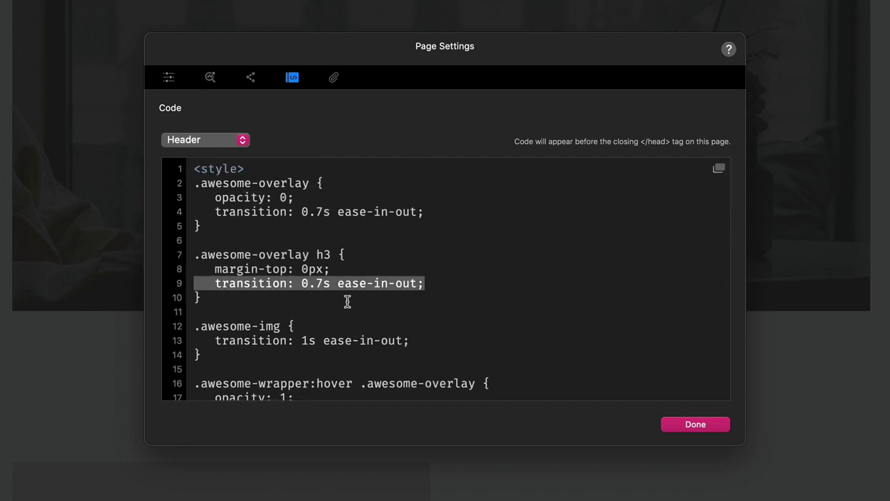
pyautogui.scroll(-5, 347, 302)
pyautogui.click(344, 347)
pyautogui.press('Return')
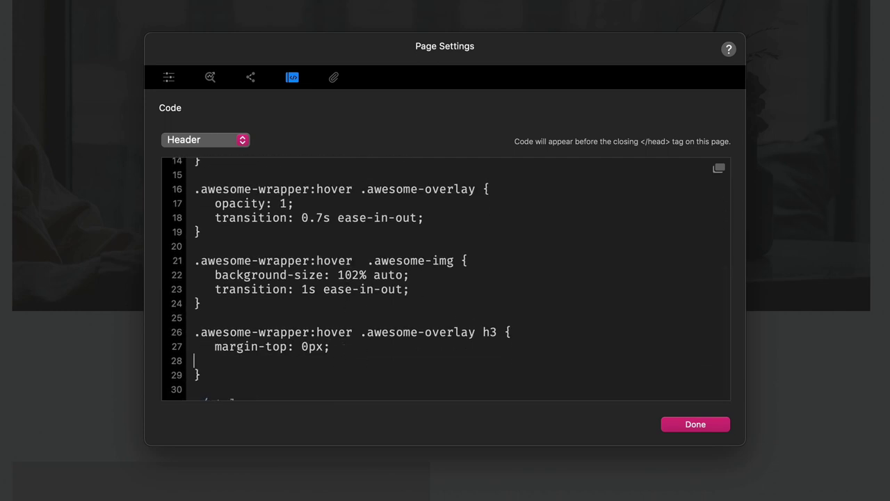
pyautogui.press('super+v')
# Set margin-top to -40px in the non-hover .awesome-overlay h3 rule and close the page settings.
pyautogui.scroll(5, 350, 334)
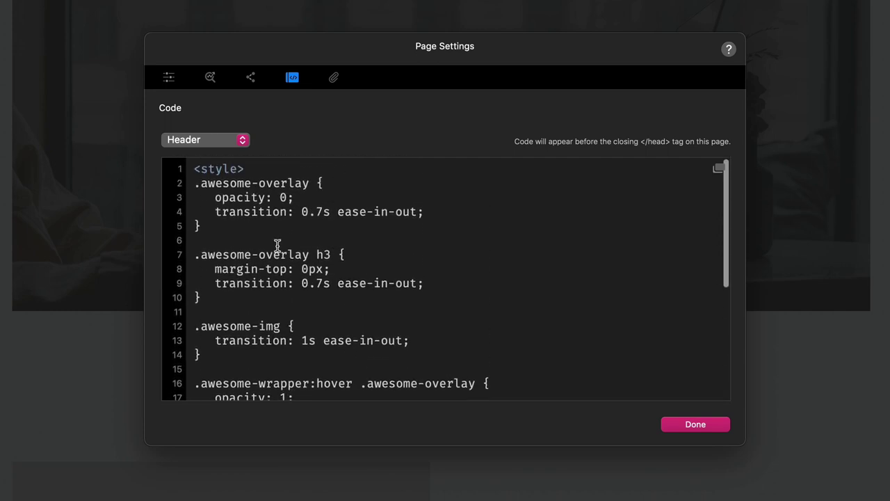
pyautogui.click(303, 270)
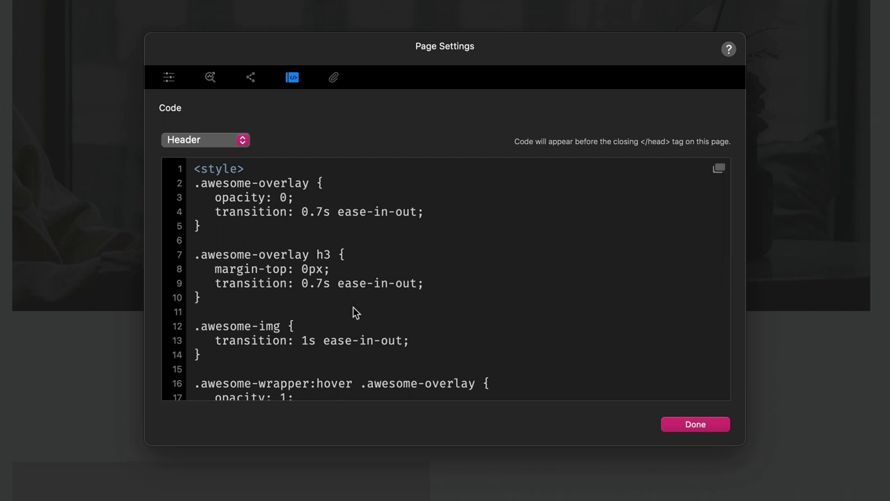
pyautogui.write('-4')
pyautogui.click(711, 425)
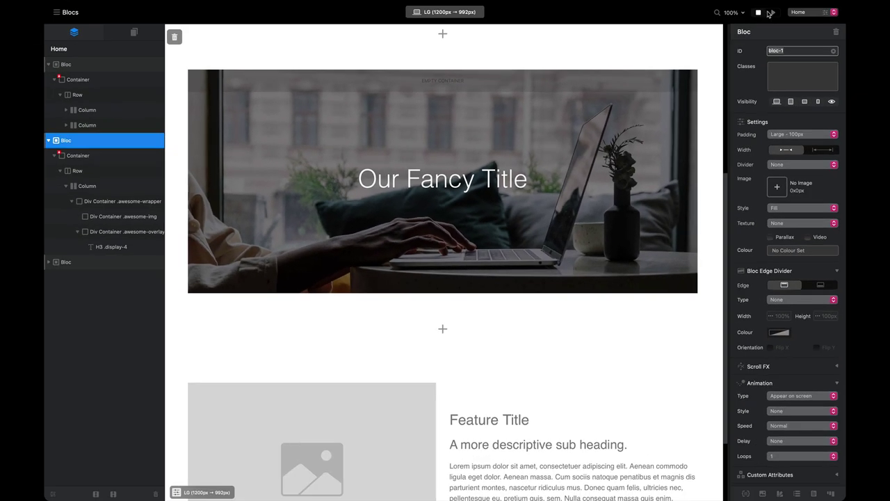
# Preview the page to examine how the overlay title moves when the image is hovered, and return to the editor.
pyautogui.click(771, 13)
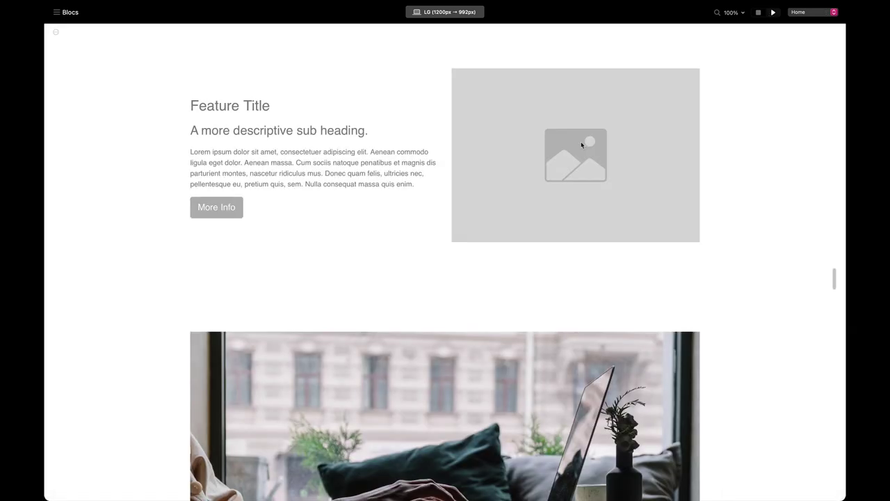
pyautogui.scroll(-2, 582, 145)
pyautogui.scroll(-3, 583, 145)
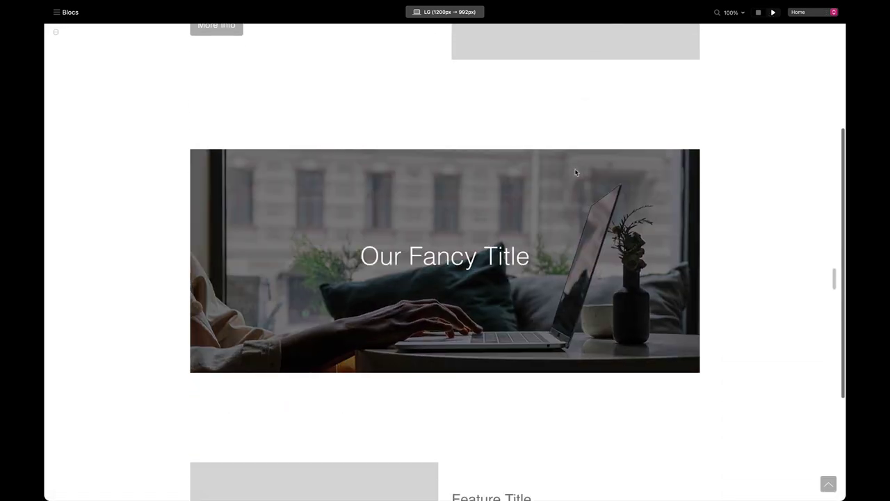
pyautogui.click(770, 14)
pyautogui.click(771, 13)
pyautogui.scroll(-4, 589, 259)
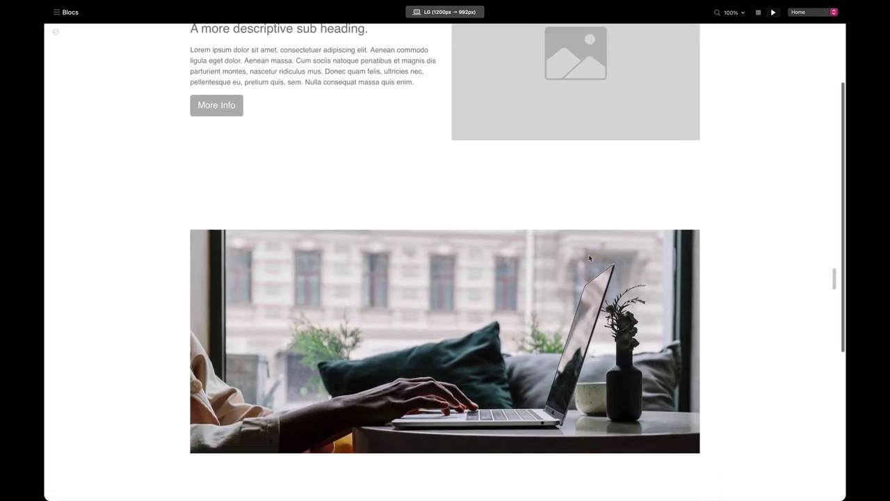
pyautogui.scroll(1, 589, 268)
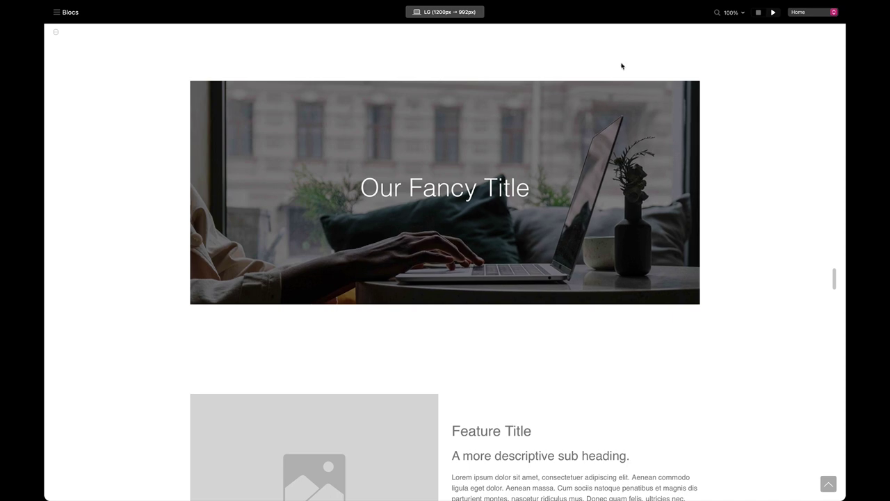
pyautogui.click(758, 12)
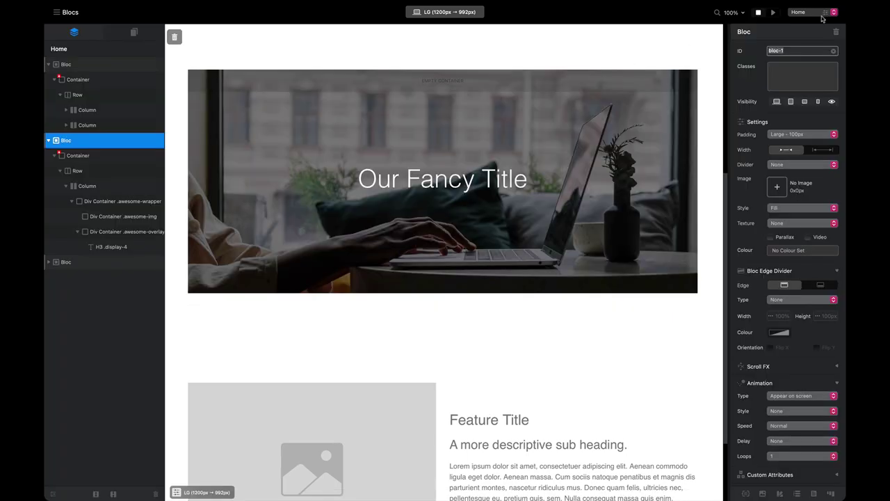
# In the page's header code, set margin-top to 0px for .awesome-overlay h3 and -40px for its .awesome-wrapper:hover rule.
pyautogui.click(827, 14)
pyautogui.click(430, 181)
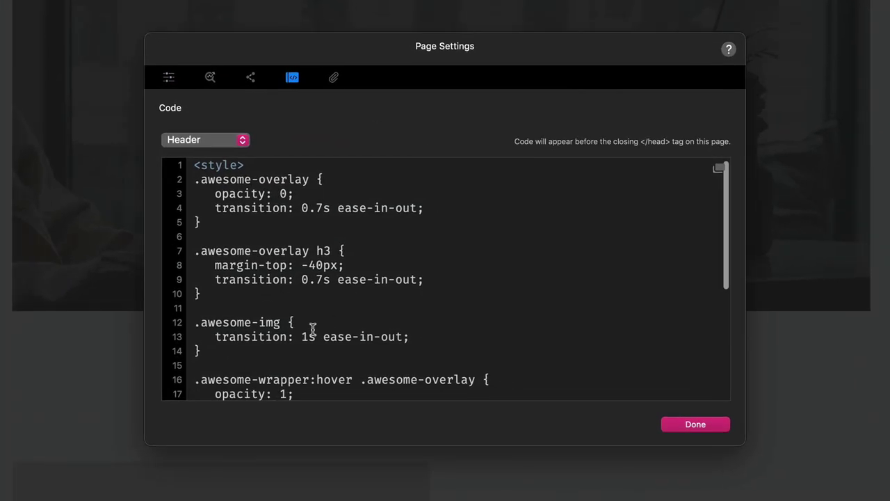
pyautogui.scroll(1, 316, 299)
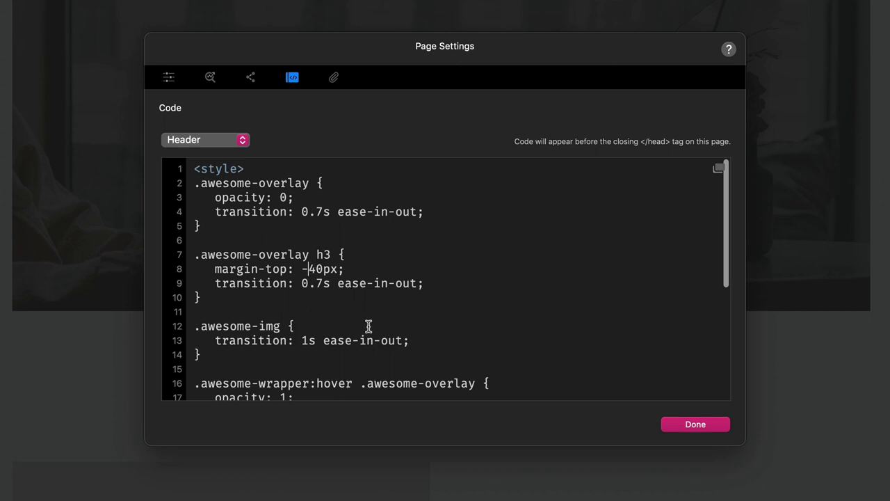
pyautogui.scroll(-6, 445, 278)
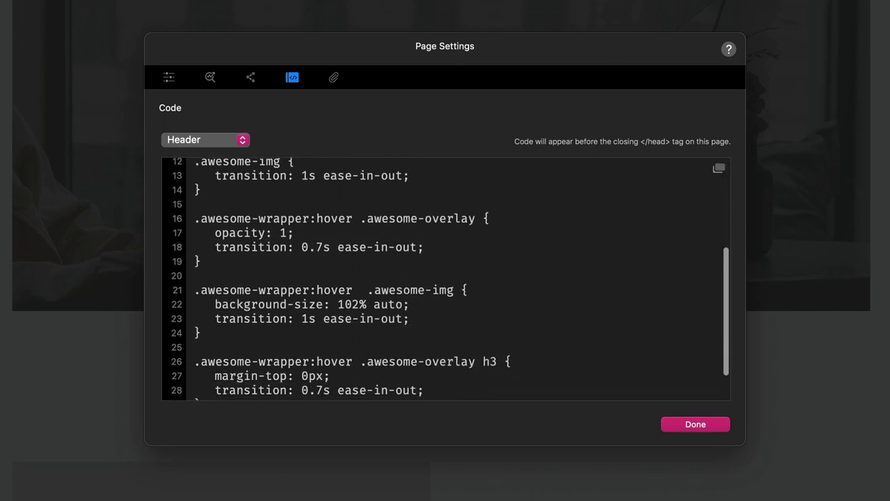
pyautogui.click(301, 333)
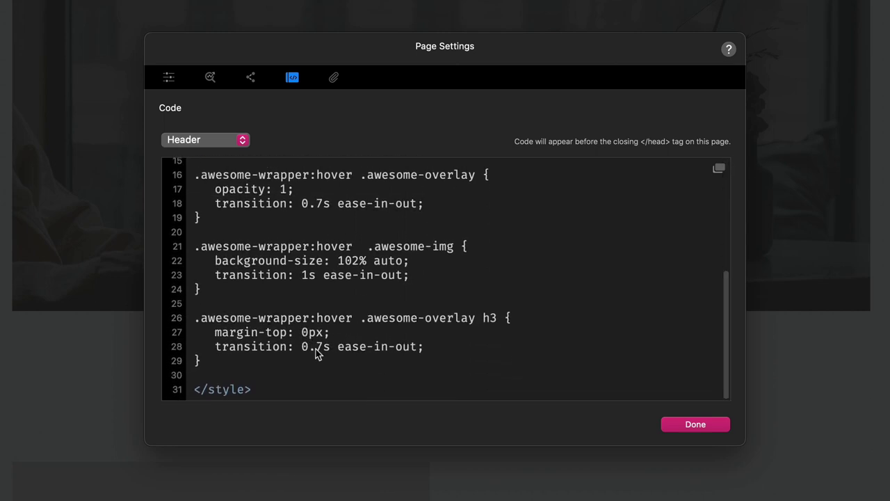
pyautogui.write('-4')
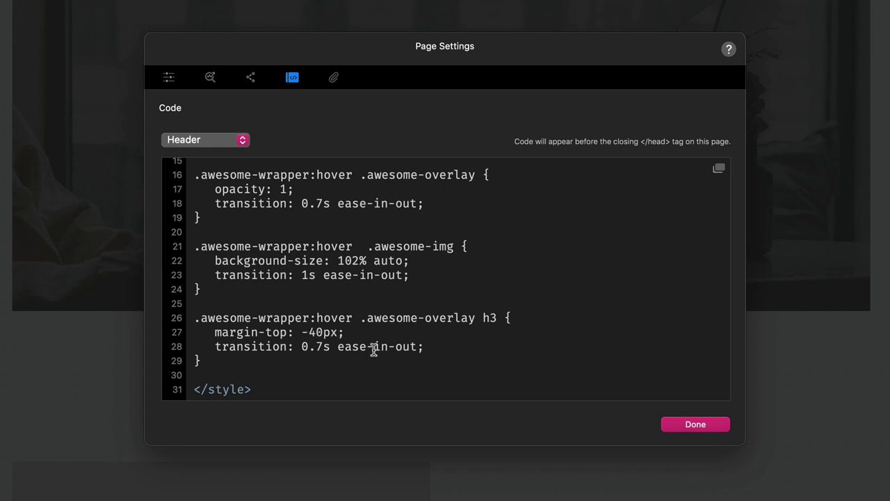
pyautogui.click(705, 428)
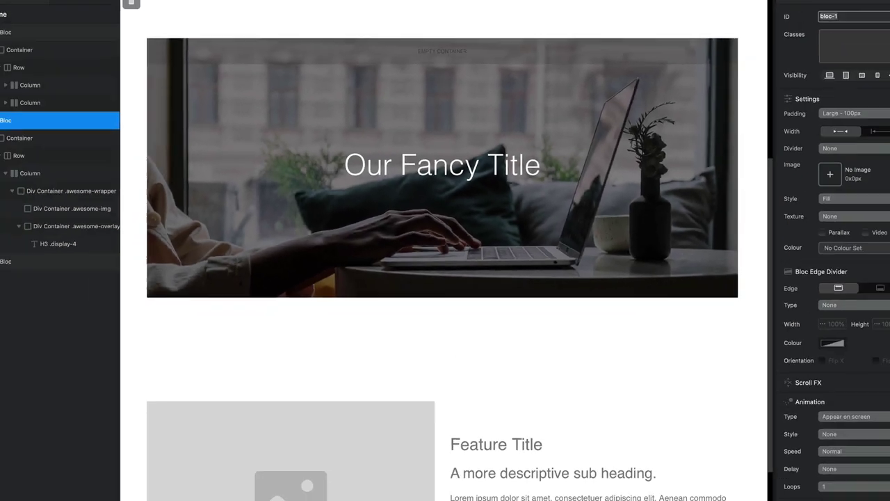
# Preview the page to check the title's movement with the swapped margins, and return to the editor.
pyautogui.scroll(-10, 604, 213)
pyautogui.scroll(-1, 604, 213)
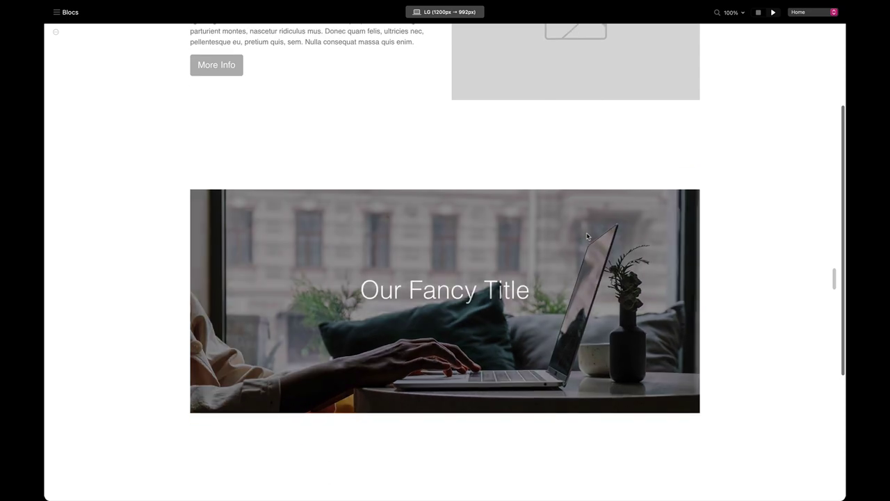
pyautogui.scroll(-3, 611, 165)
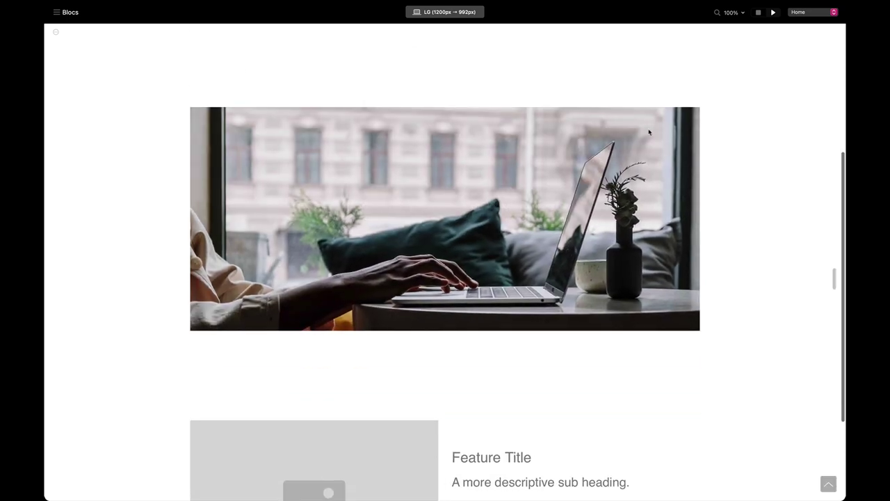
pyautogui.click(757, 14)
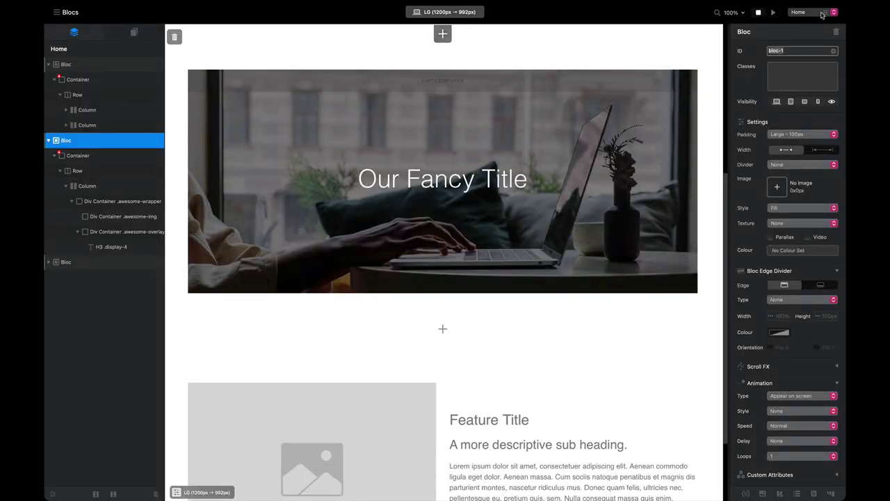
# Set the transition duration to 0.8s in both the .awesome-overlay h3 rule and its hover rule in the header code.
pyautogui.click(825, 13)
pyautogui.click(419, 126)
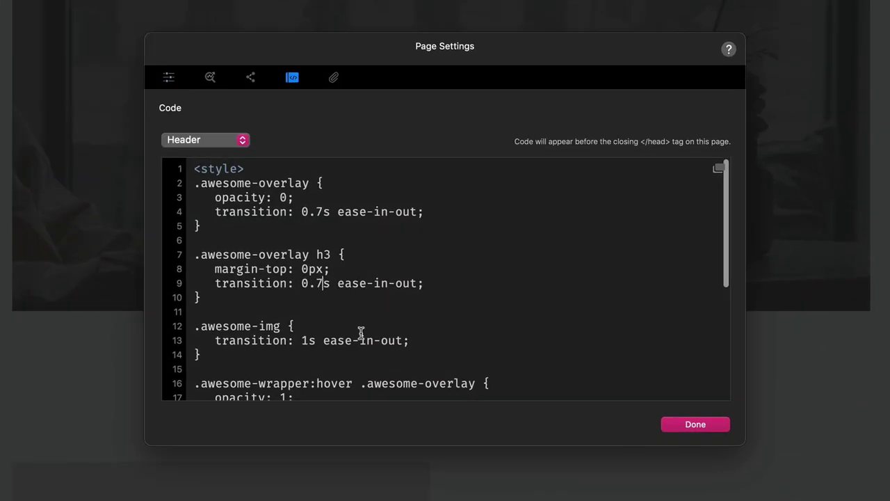
pyautogui.press('BackSpace')
pyautogui.write('8')
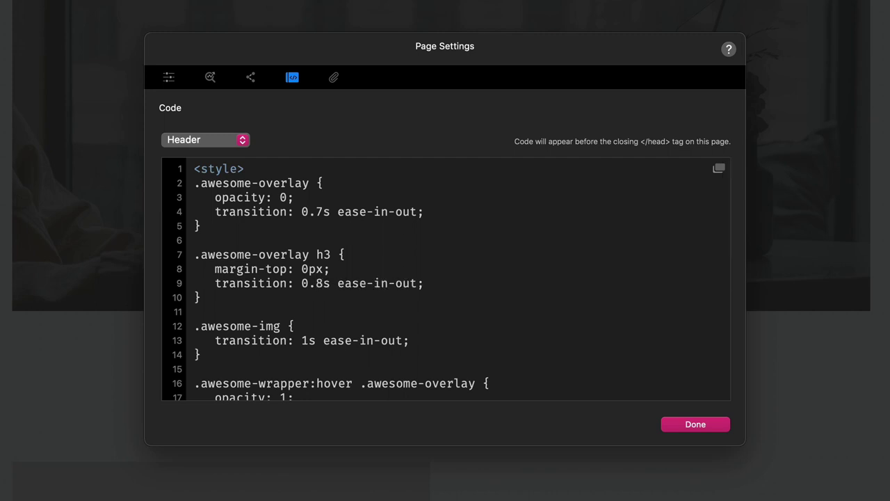
pyautogui.scroll(-5, 318, 388)
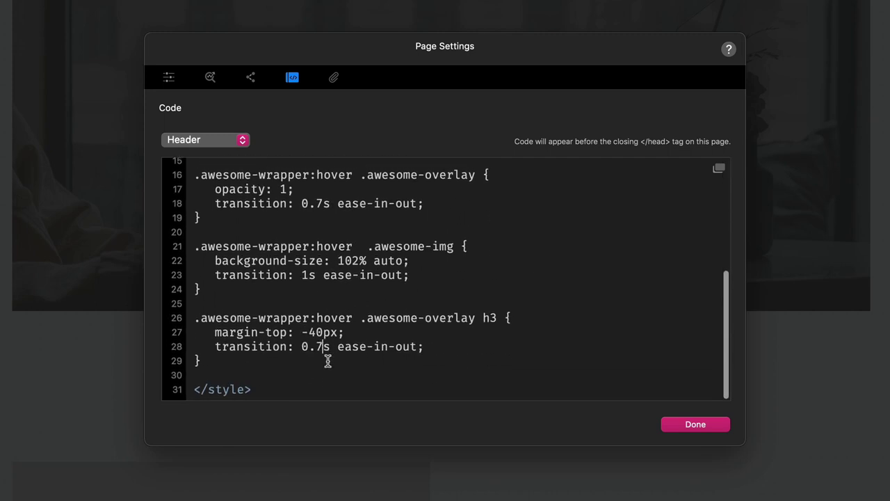
pyautogui.press('BackSpace')
pyautogui.write('8')
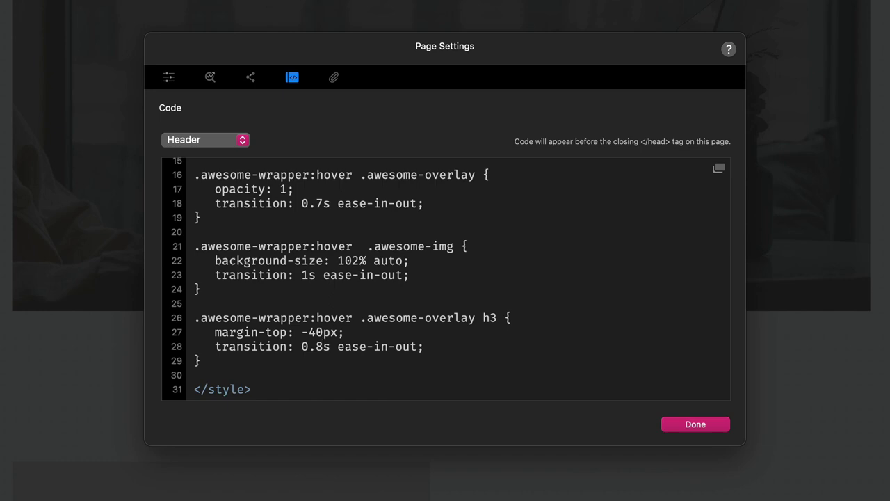
pyautogui.click(696, 424)
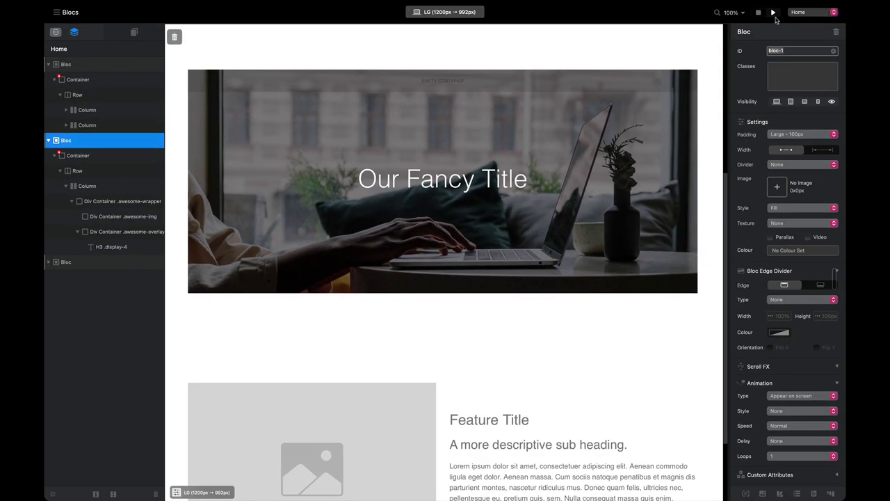
# Preview the page to examine the overlay fade, image zoom and slower title movement together, and return to the editor.
pyautogui.click(773, 13)
pyautogui.scroll(-5, 654, 137)
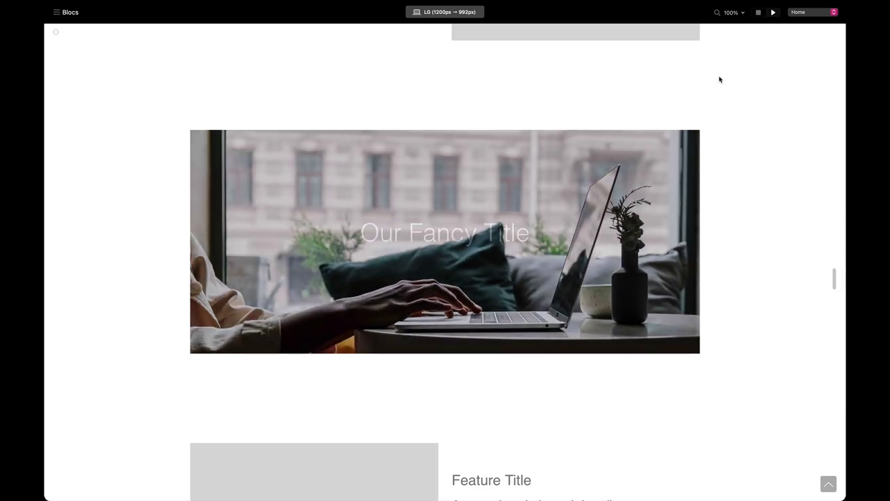
pyautogui.scroll(5, 717, 82)
pyautogui.scroll(-5, 539, 109)
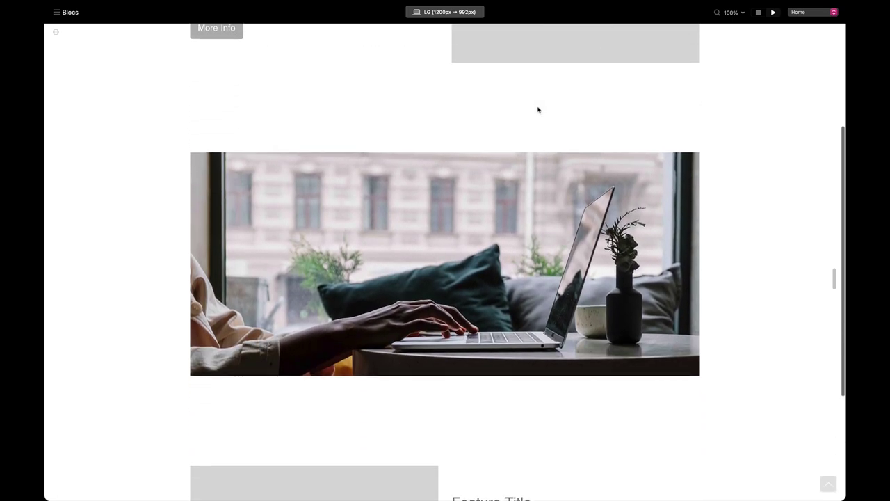
pyautogui.scroll(-2, 539, 109)
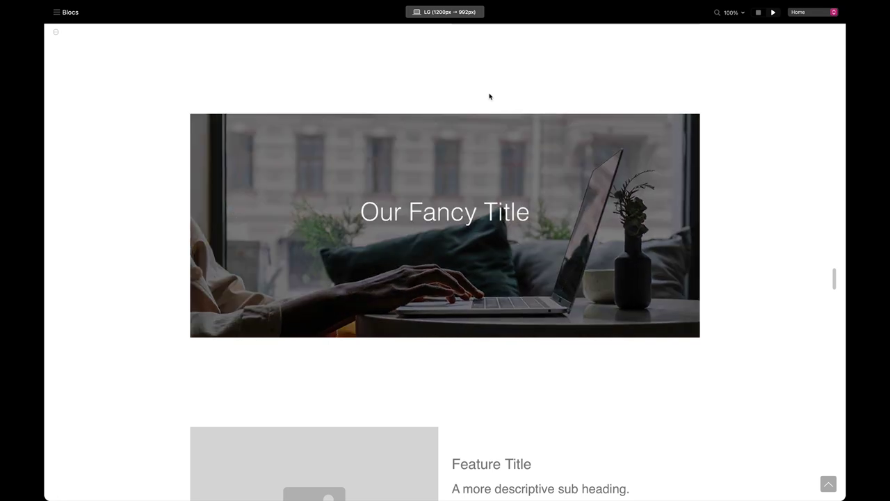
pyautogui.click(758, 14)
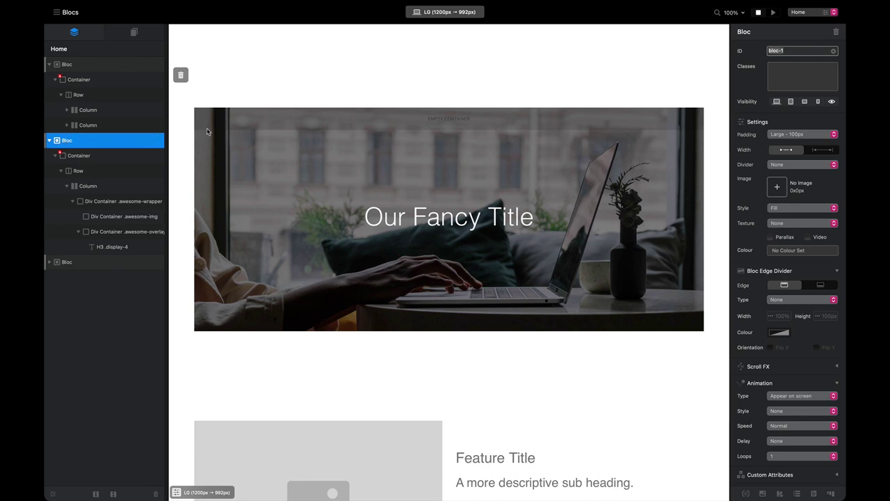
# Set the padding of the image's Bloc to None and switch its width to full width.
pyautogui.click(791, 134)
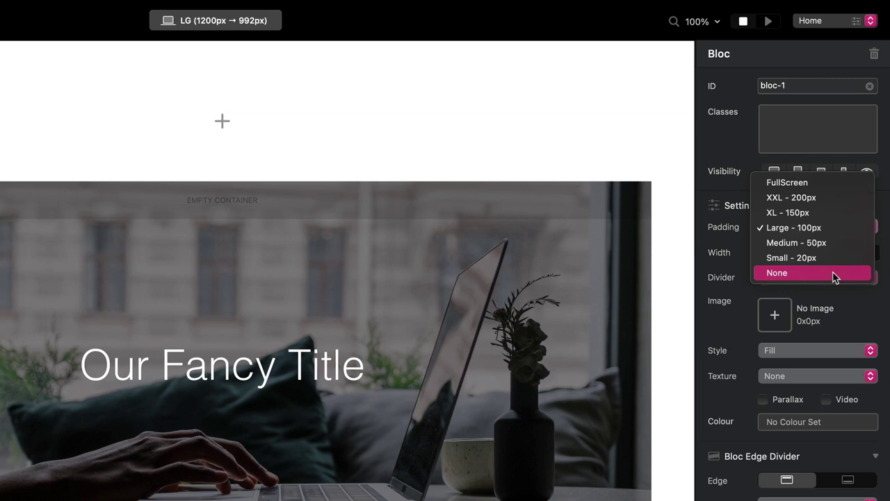
pyautogui.click(835, 274)
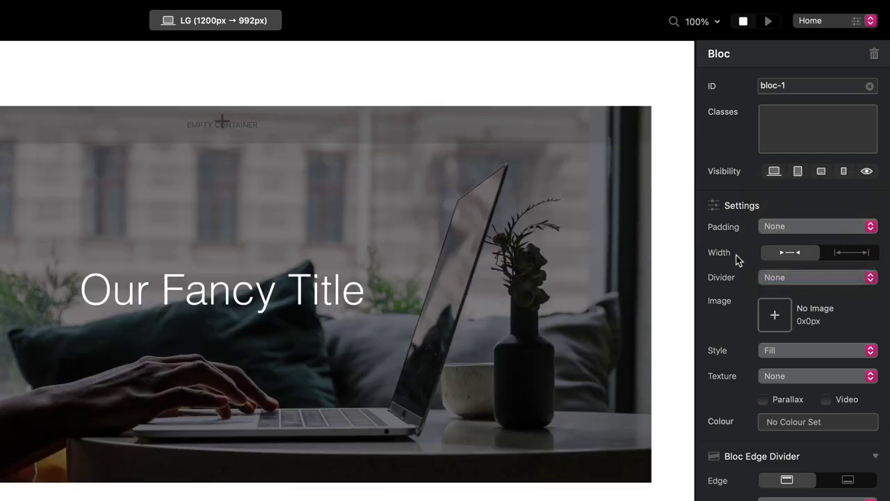
pyautogui.click(865, 254)
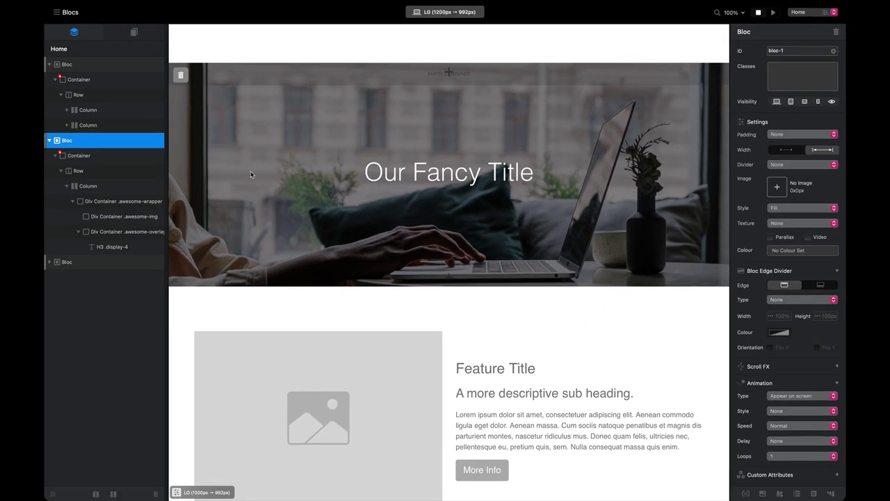
# Preview the page to check the hover image at full width, and return to the editor.
pyautogui.scroll(-1, 249, 174)
pyautogui.click(773, 11)
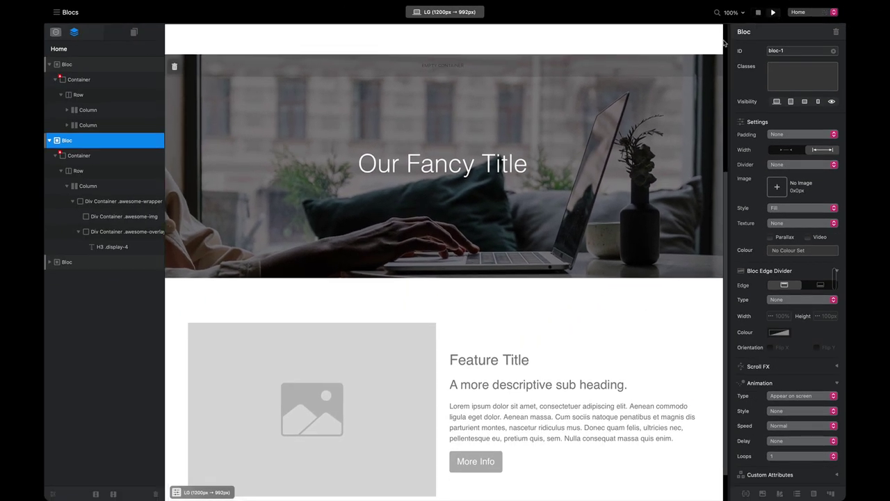
pyautogui.scroll(-3, 603, 103)
pyautogui.scroll(-4, 603, 103)
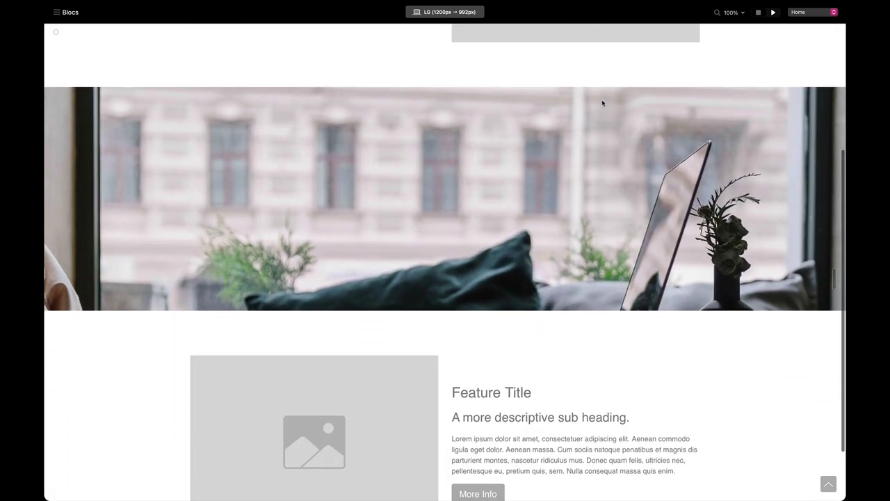
pyautogui.scroll(3, 591, 289)
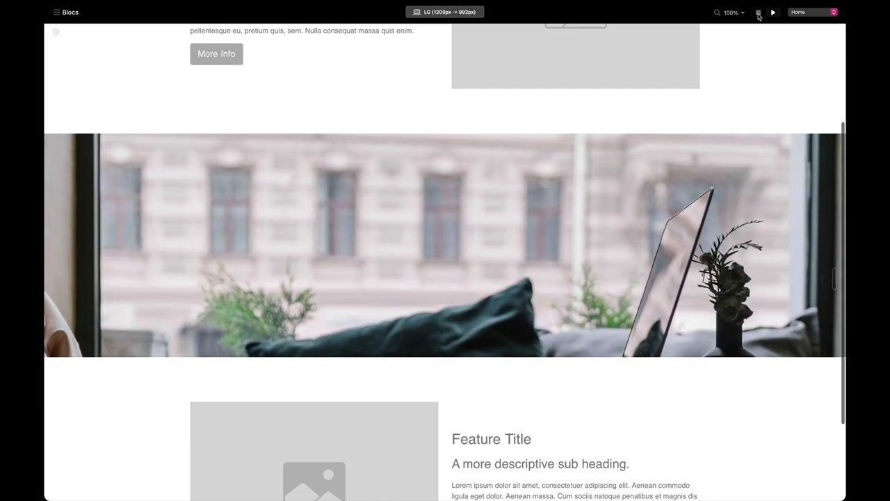
pyautogui.click(759, 12)
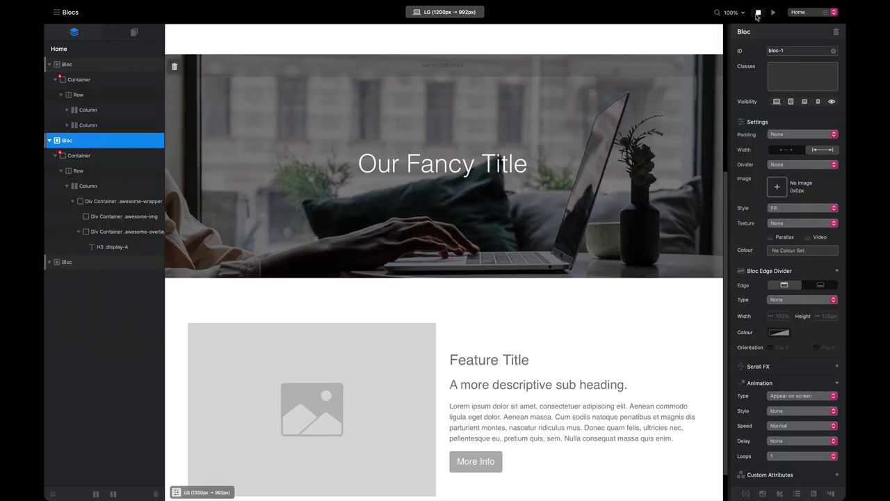
# Set the height of the awesome-img class to 100 vh.
pyautogui.click(114, 221)
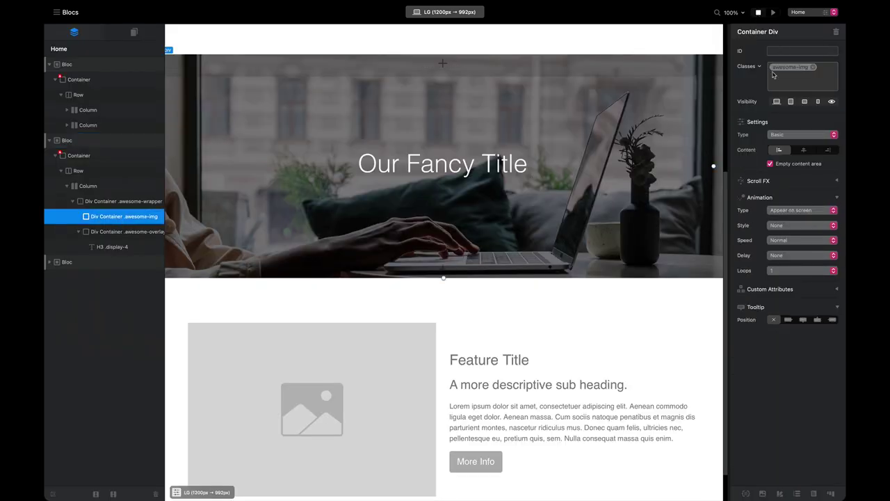
pyautogui.click(794, 67)
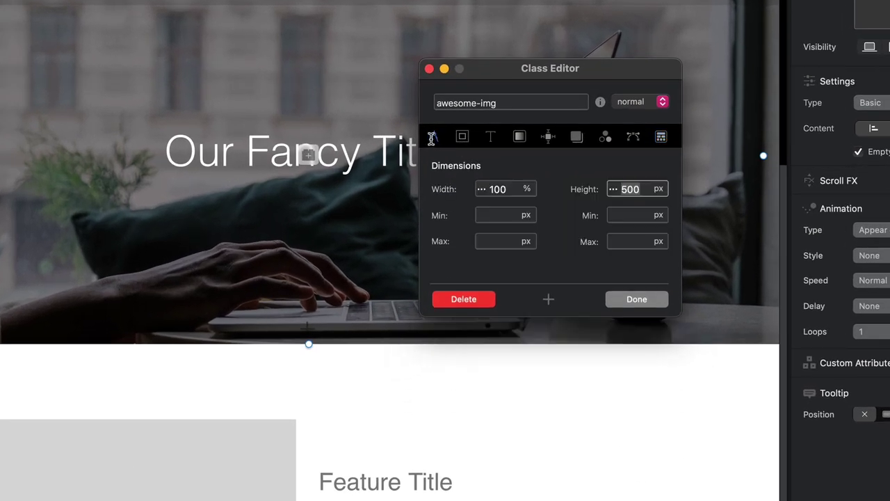
pyautogui.click(432, 137)
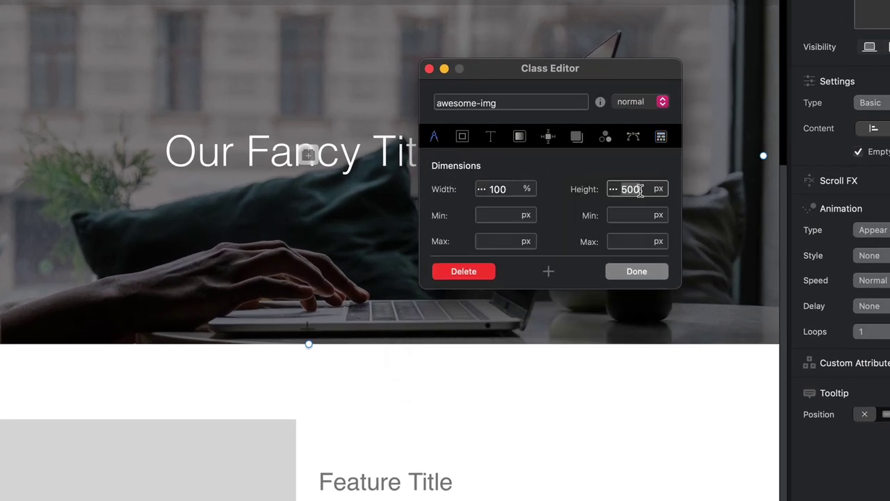
pyautogui.press('BackSpace')
pyautogui.write('100')
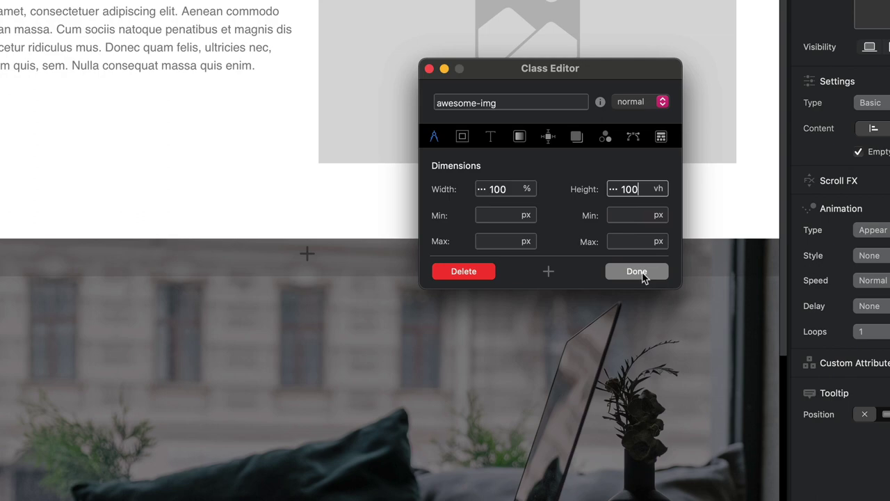
pyautogui.click(643, 277)
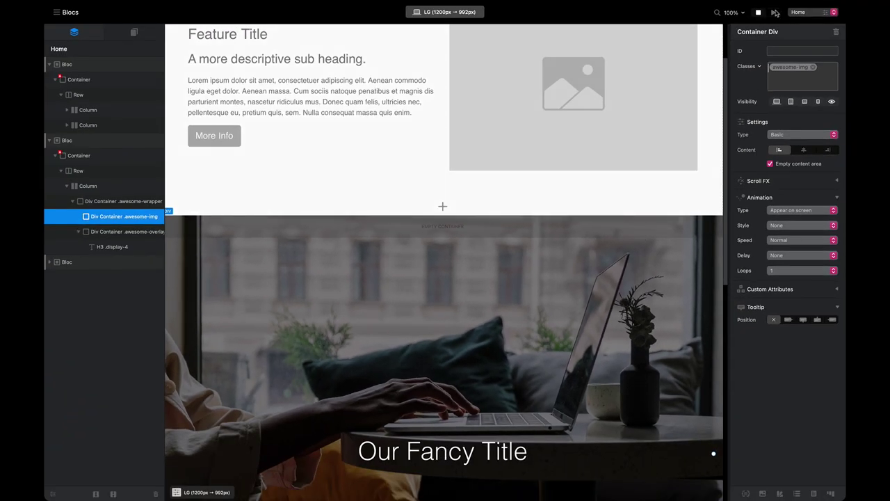
# Preview the page to examine the overlay fade, image zoom and title movement on the full-height image.
pyautogui.click(775, 12)
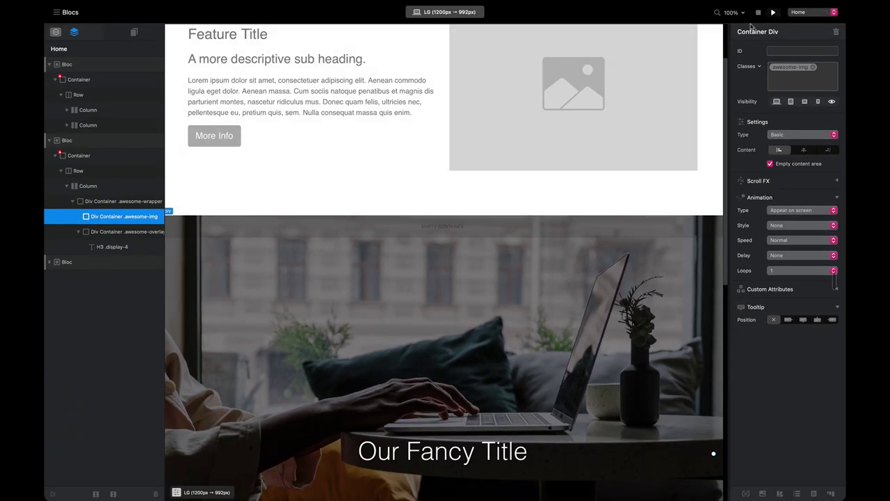
pyautogui.scroll(-3, 656, 71)
pyautogui.scroll(-5, 656, 72)
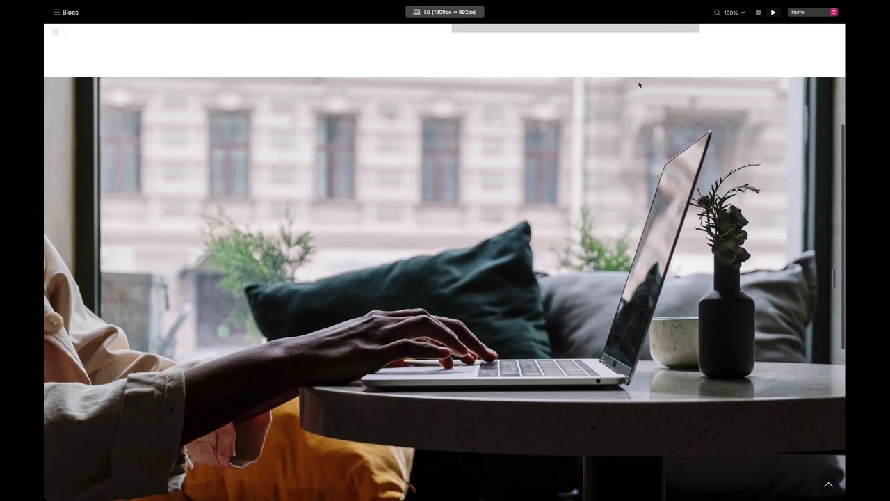
pyautogui.scroll(-5, 614, 183)
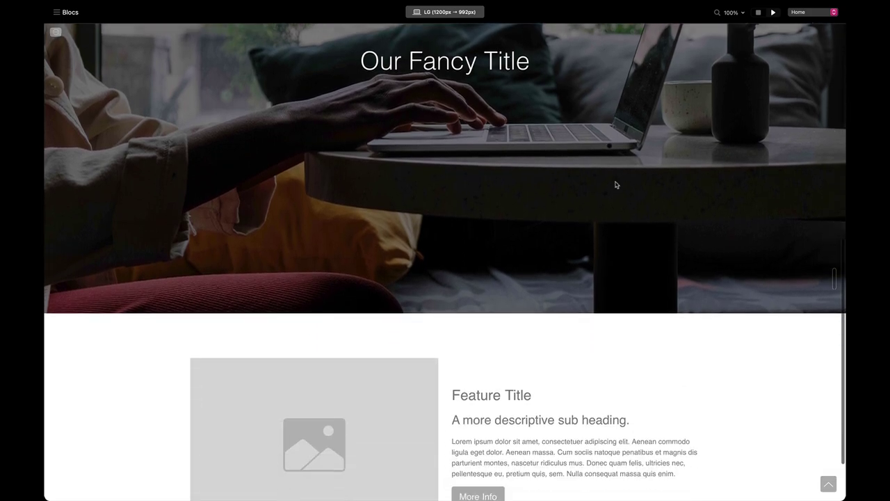
pyautogui.scroll(3, 632, 327)
pyautogui.scroll(5, 631, 327)
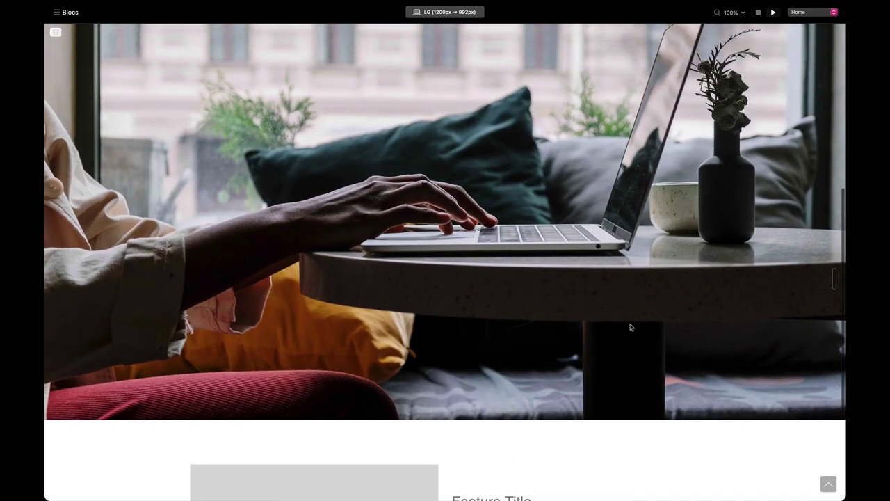
pyautogui.scroll(2, 631, 327)
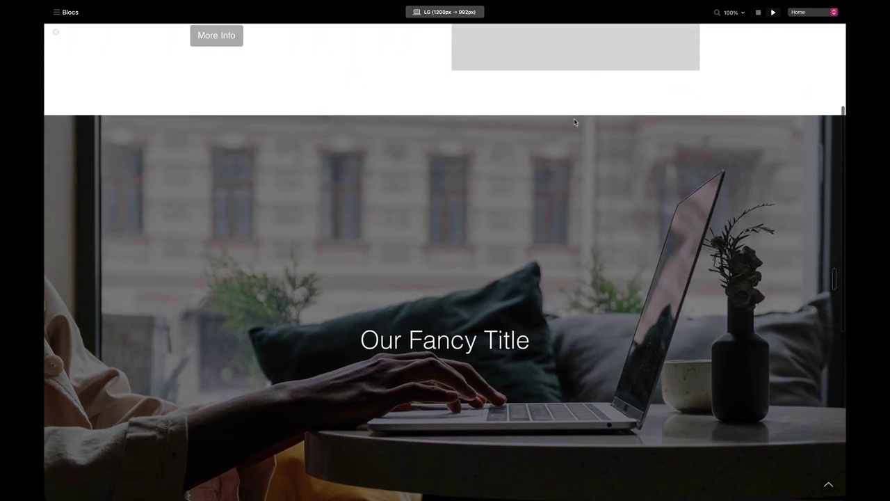
pyautogui.scroll(-3, 571, 132)
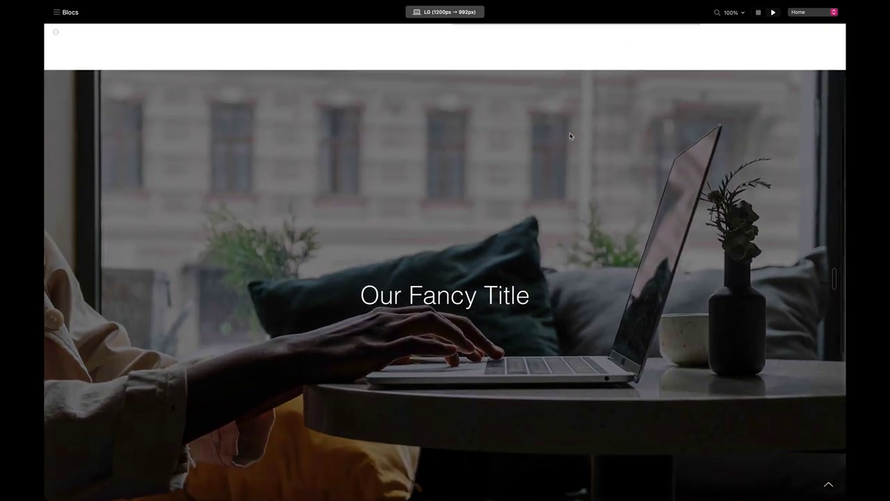
pyautogui.scroll(2, 582, 58)
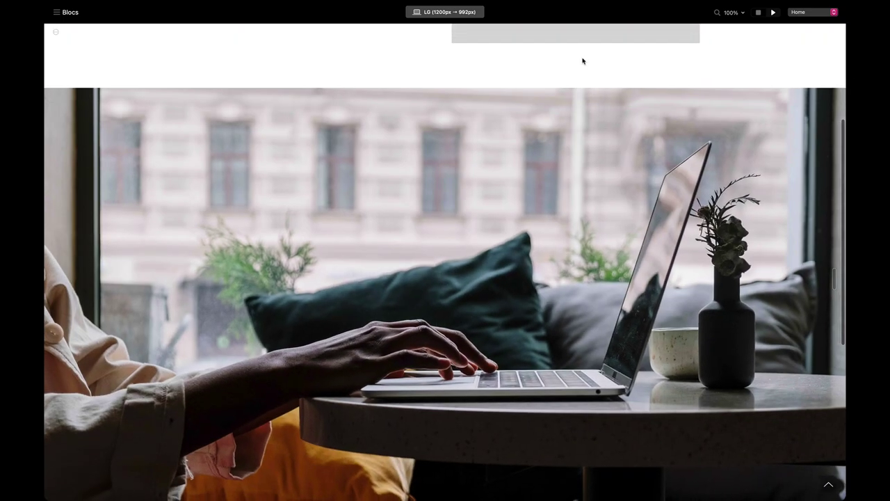
pyautogui.scroll(-3, 580, 95)
pyautogui.scroll(-5, 580, 100)
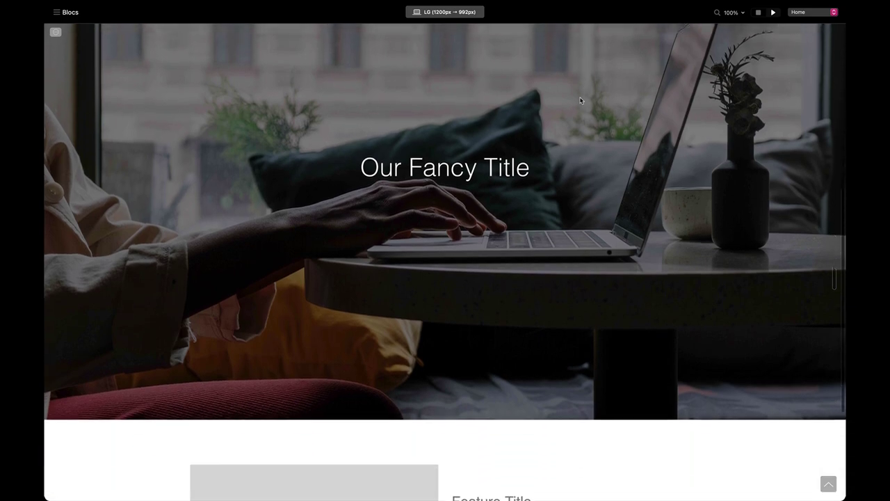
pyautogui.scroll(-3, 647, 424)
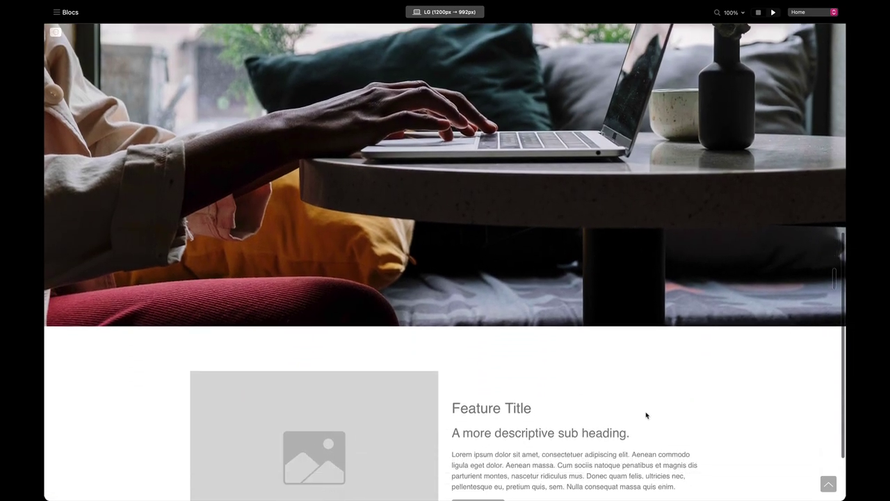
pyautogui.scroll(5, 642, 390)
pyautogui.scroll(2, 637, 397)
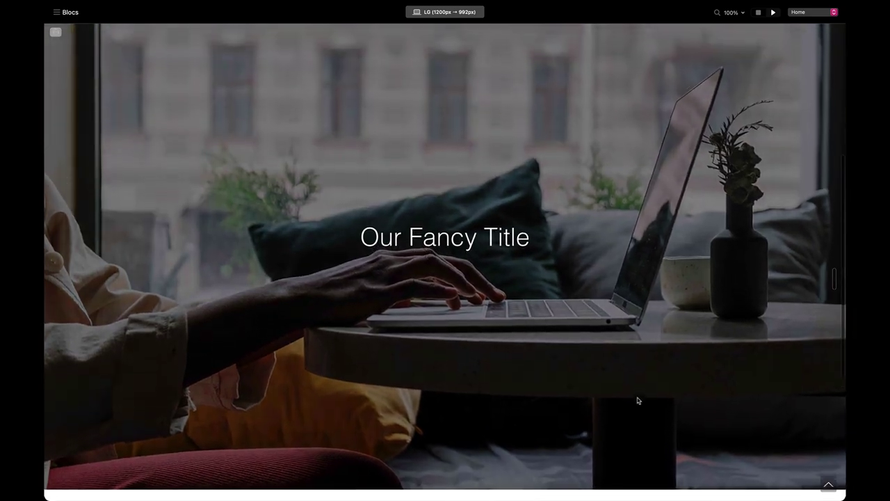